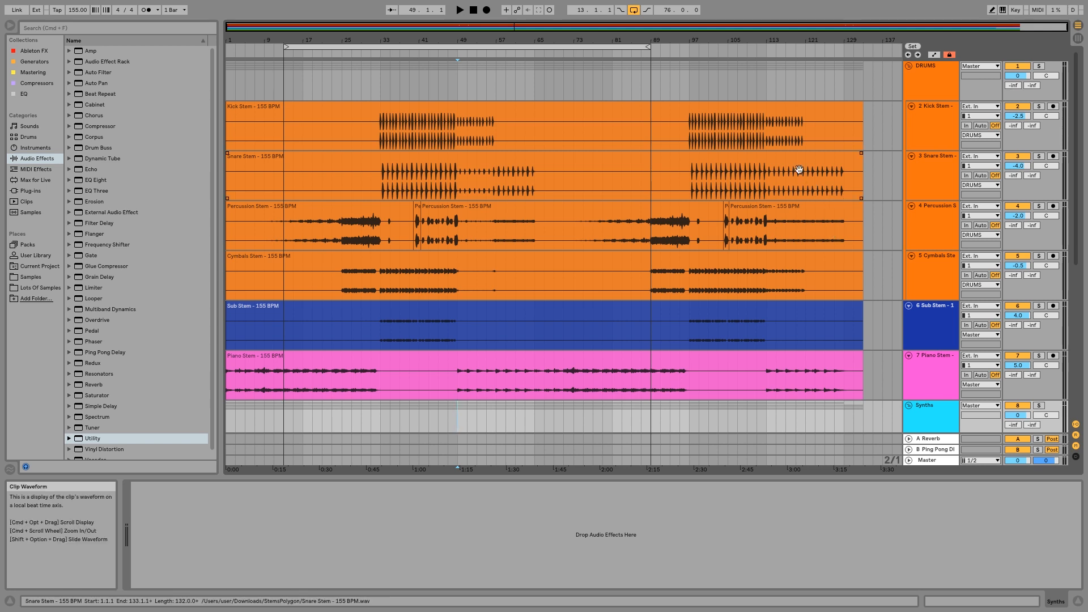
# Solo the DRUMS group track and select it.
pyautogui.click(380, 73)
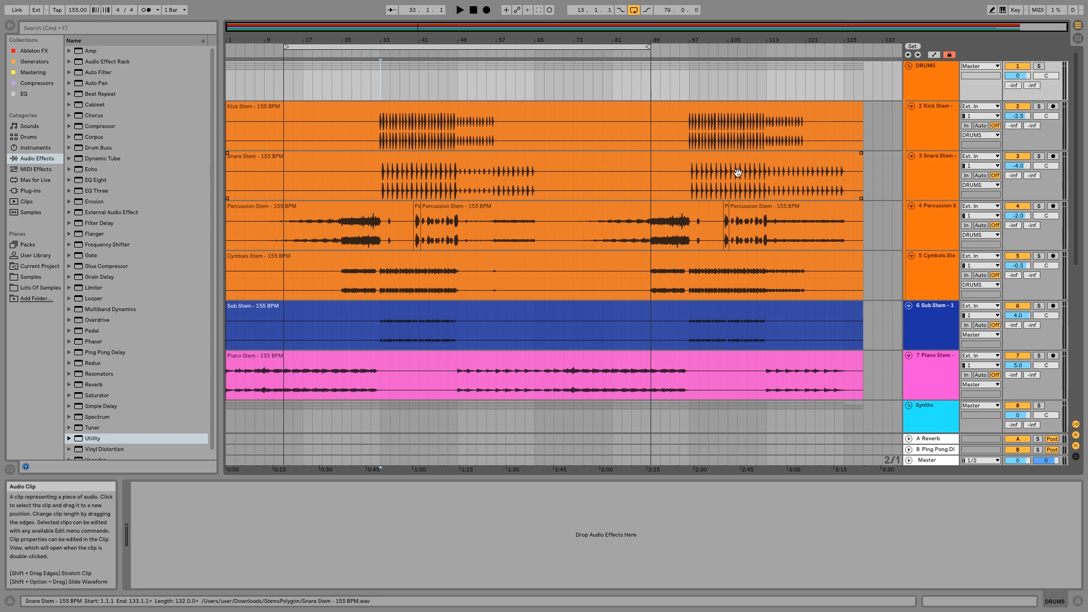
pyautogui.click(1039, 66)
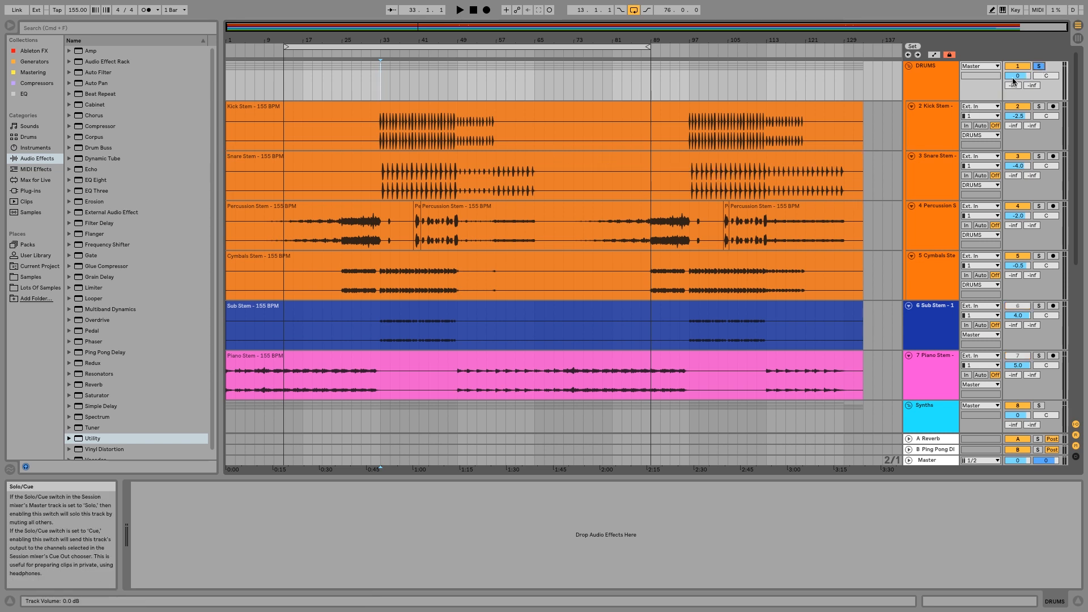
pyautogui.click(952, 86)
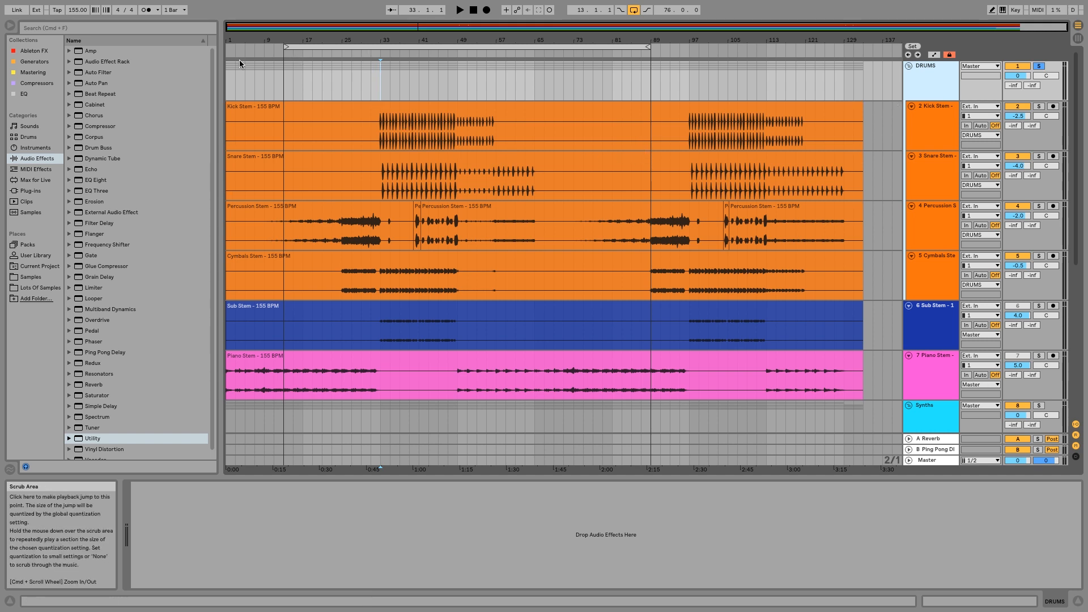
# Set the loop region to run from bar 31 to bar 51 and start playback from its beginning.
pyautogui.moveTo(286, 47)
pyautogui.mouseDown()
pyautogui.moveTo(383, 67)
pyautogui.moveTo(372, 67)
pyautogui.mouseUp()
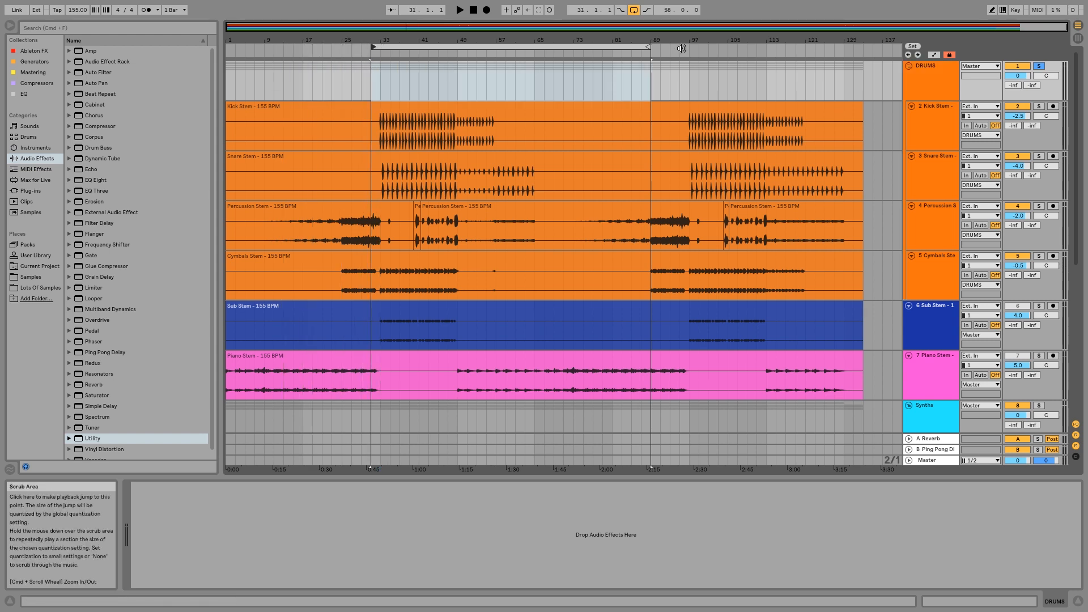
pyautogui.moveTo(650, 50); pyautogui.dragTo(461, 60)
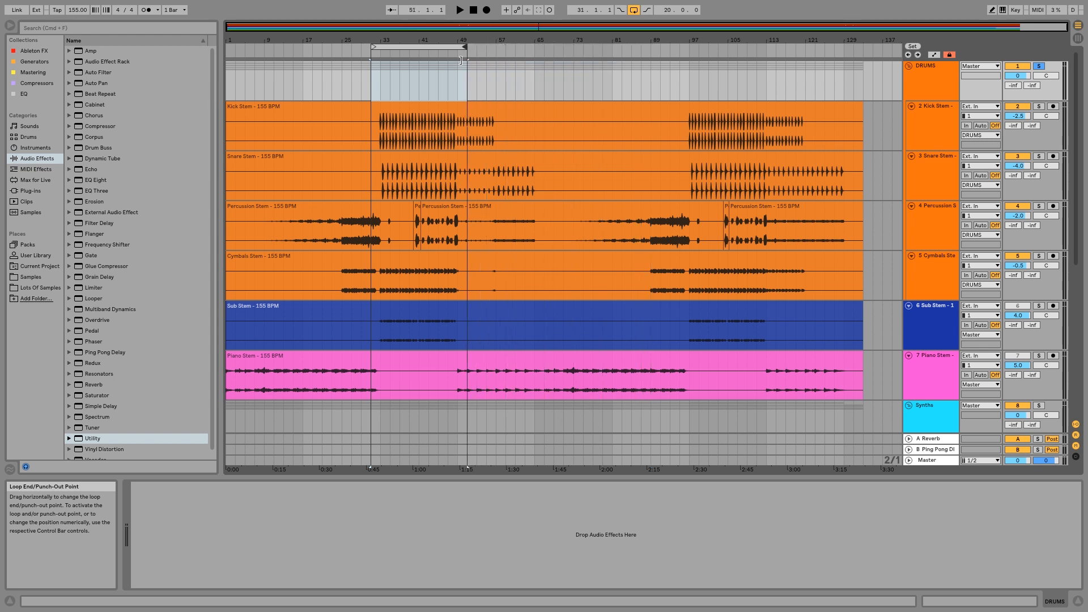
pyautogui.click(369, 53)
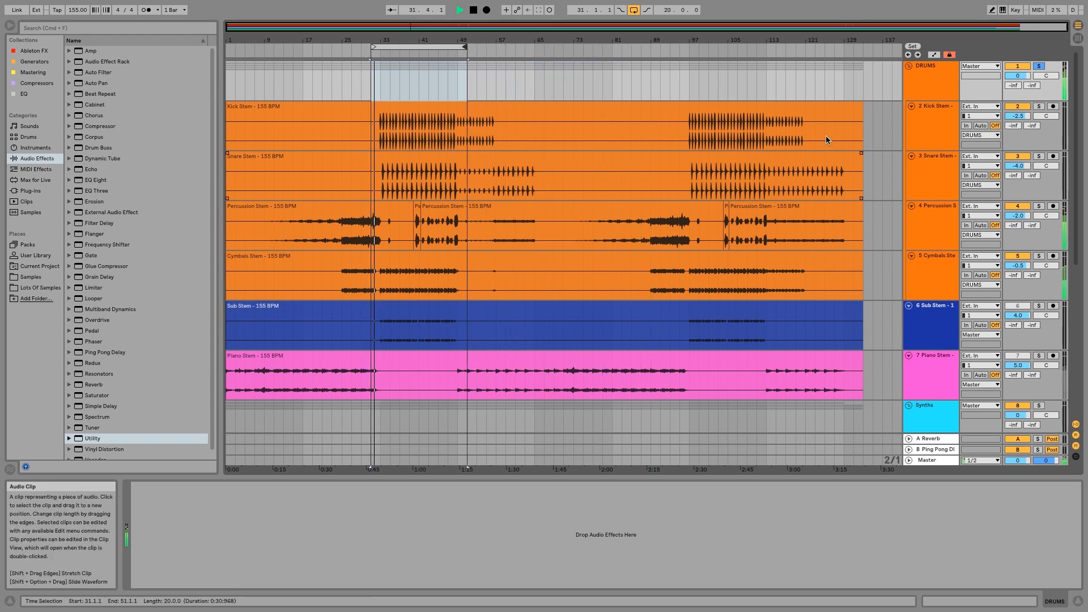
# Load EQ Three onto the DRUMS group and isolate its low band by switching off the mid and high bands.
pyautogui.click(939, 79)
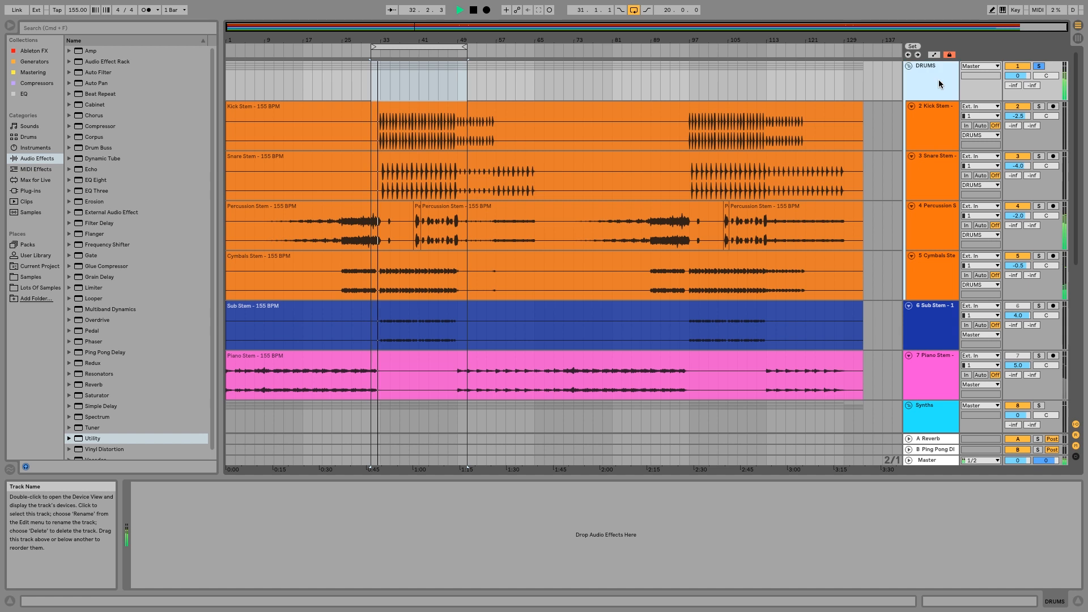
pyautogui.doubleClick(95, 190)
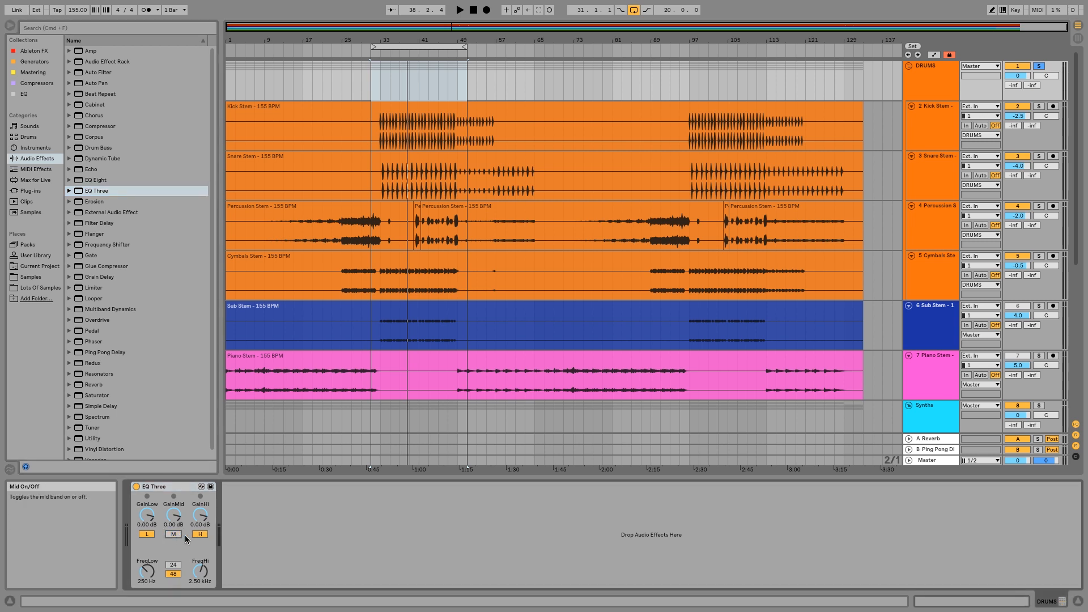
pyautogui.click(200, 534)
pyautogui.click(174, 533)
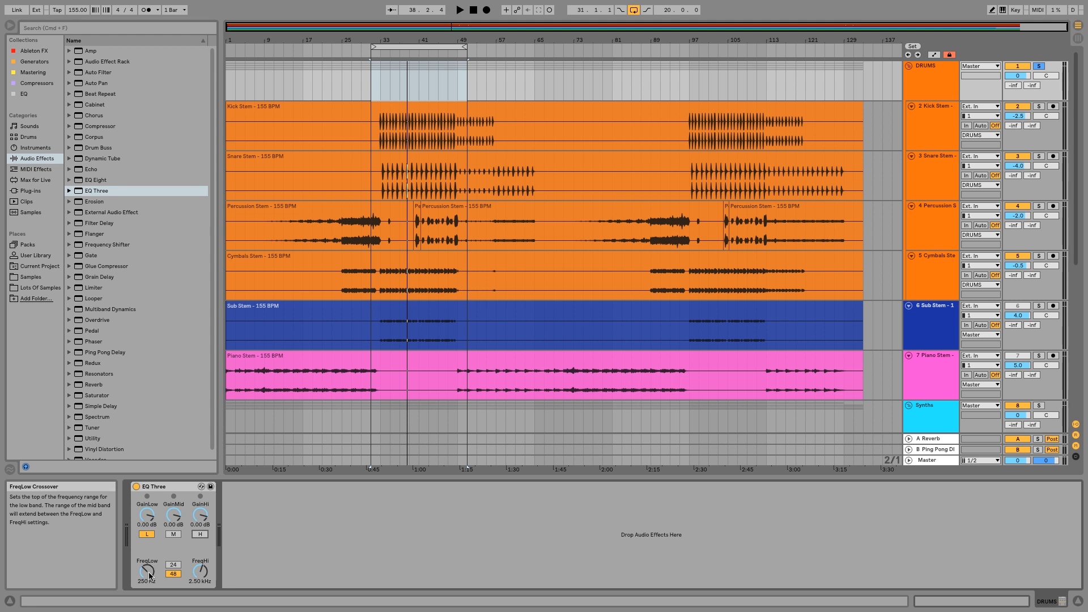
# Play the loop while setting EQ Three's low crossover to 186 Hz and its filter slope to 24.
pyautogui.press('space')
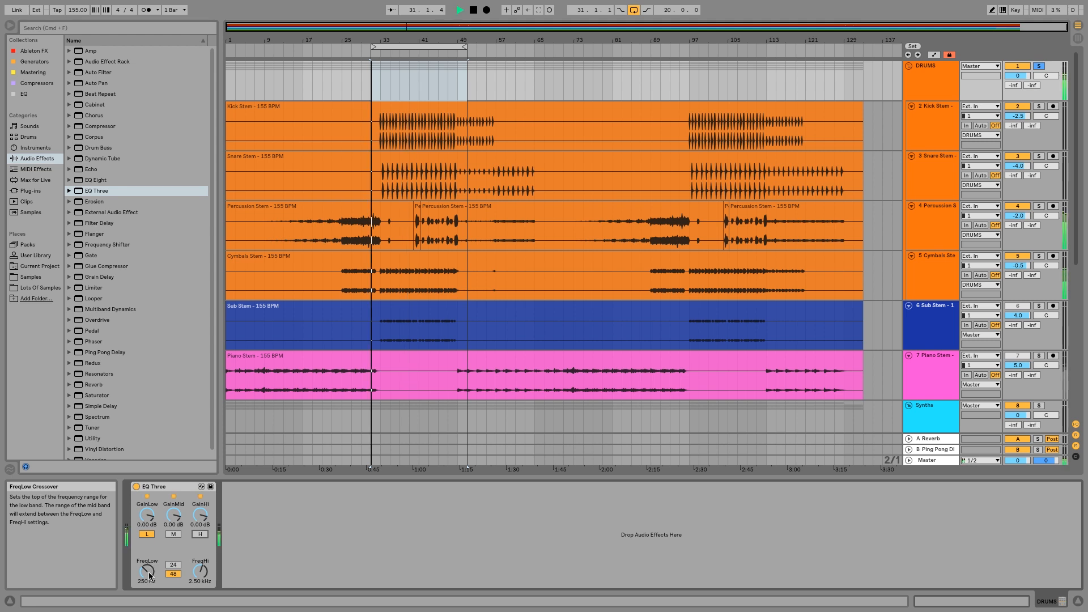
pyautogui.moveTo(147, 575); pyautogui.dragTo(148, 577)
pyautogui.click(173, 566)
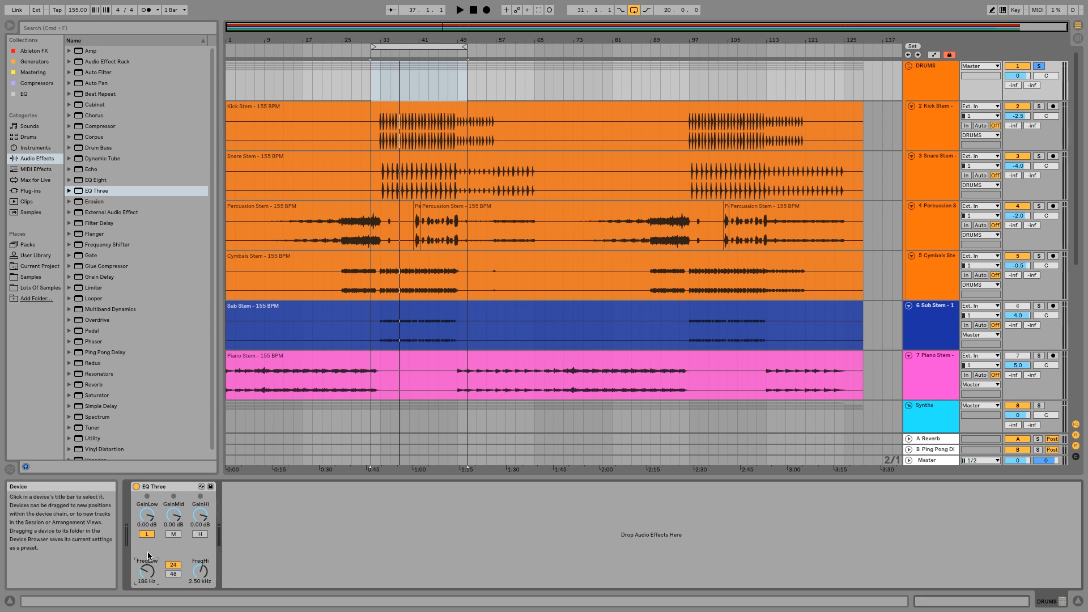
# Isolate EQ Three's mid band during playback and set the high crossover to 3.48 kHz.
pyautogui.click(174, 535)
pyautogui.press('space')
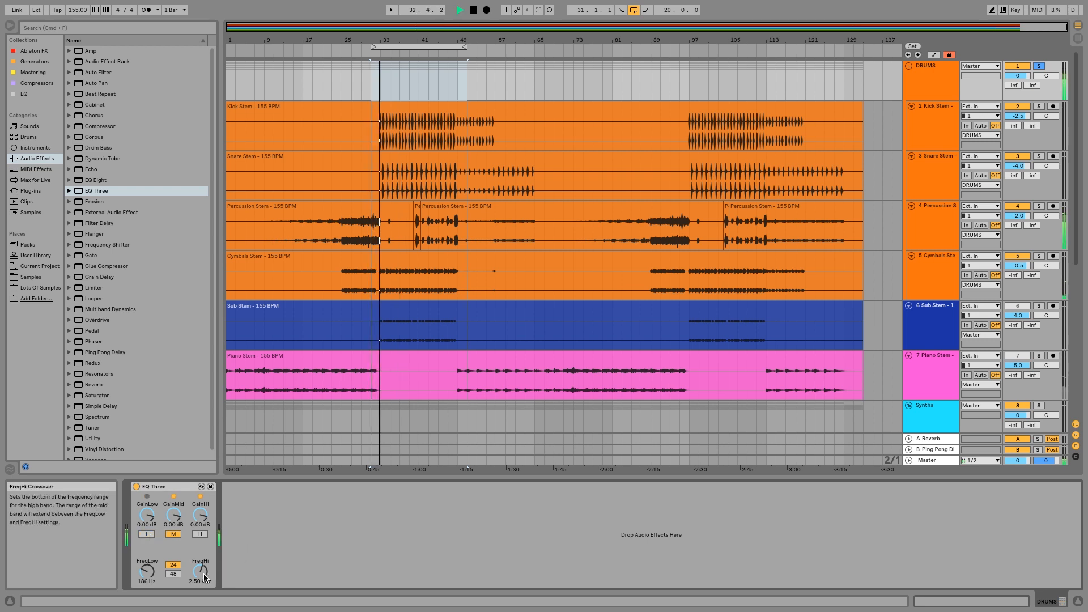
pyautogui.moveTo(205, 578); pyautogui.dragTo(204, 568)
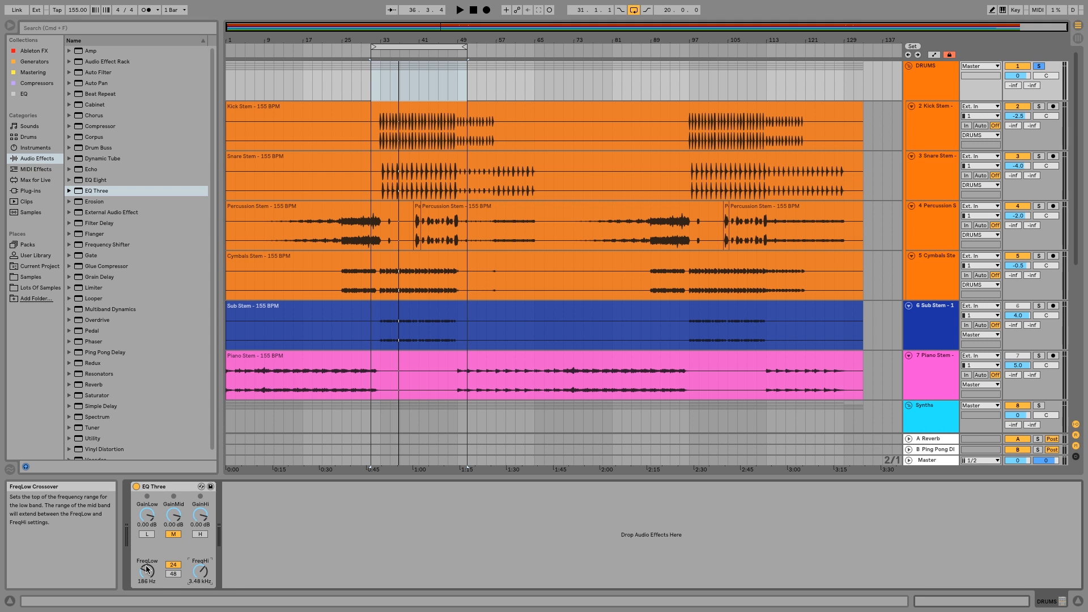
# Isolate EQ Three's high band and play the loop to listen to it alone.
pyautogui.click(200, 534)
pyautogui.click(174, 534)
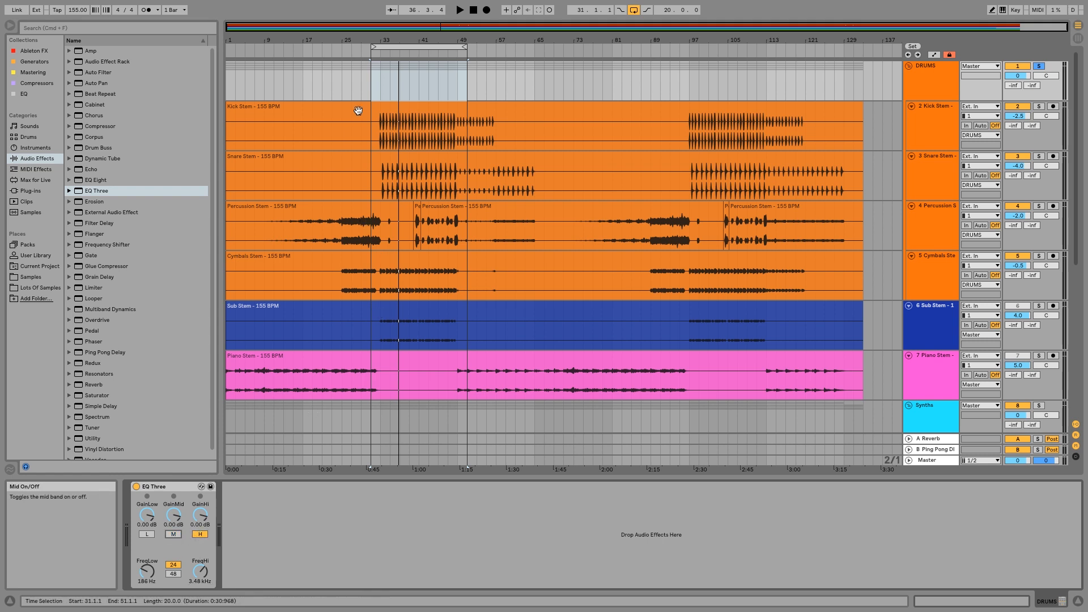
pyautogui.click(380, 76)
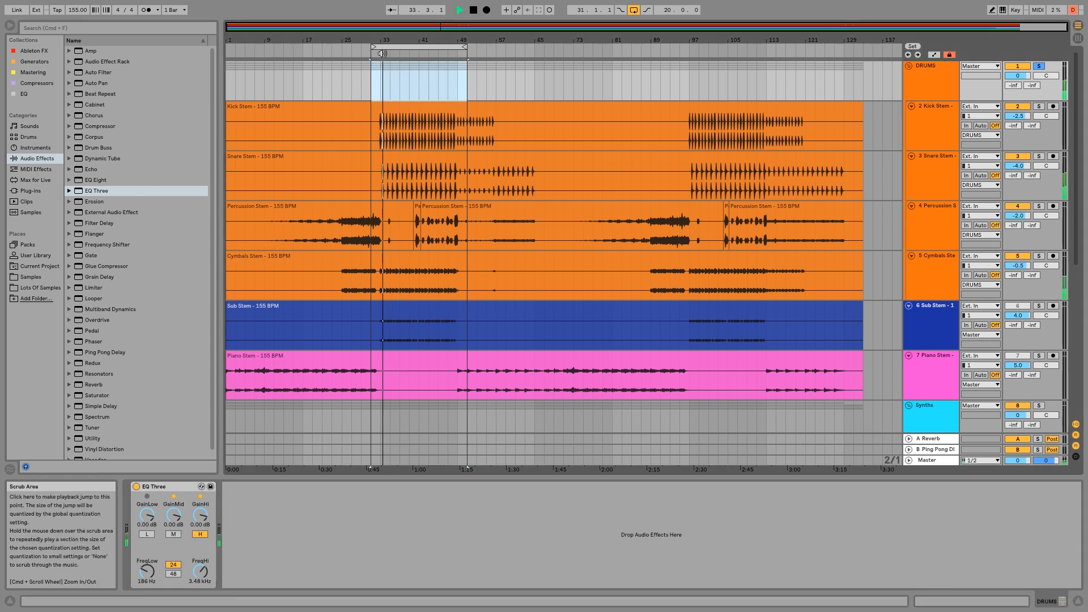
pyautogui.press('space')
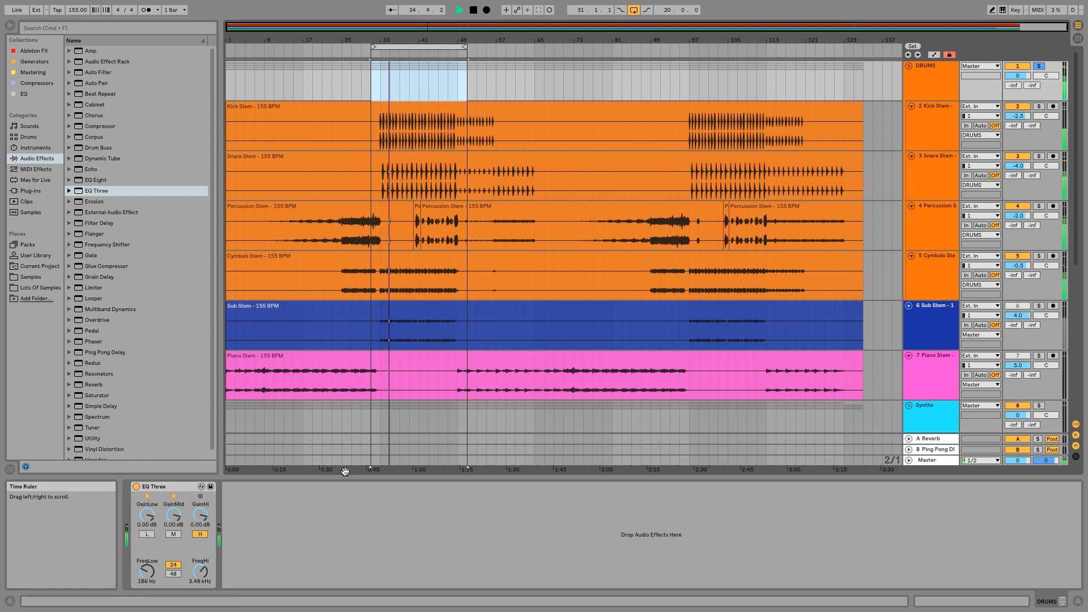
pyautogui.press('space')
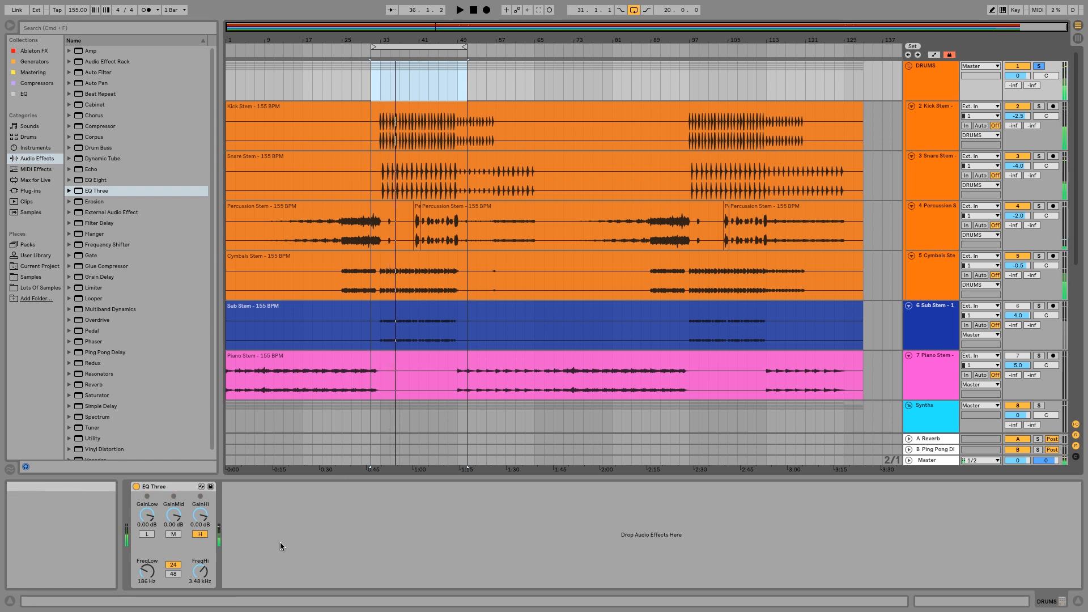
# Switch all three EQ Three bands back on and select the device.
pyautogui.click(177, 534)
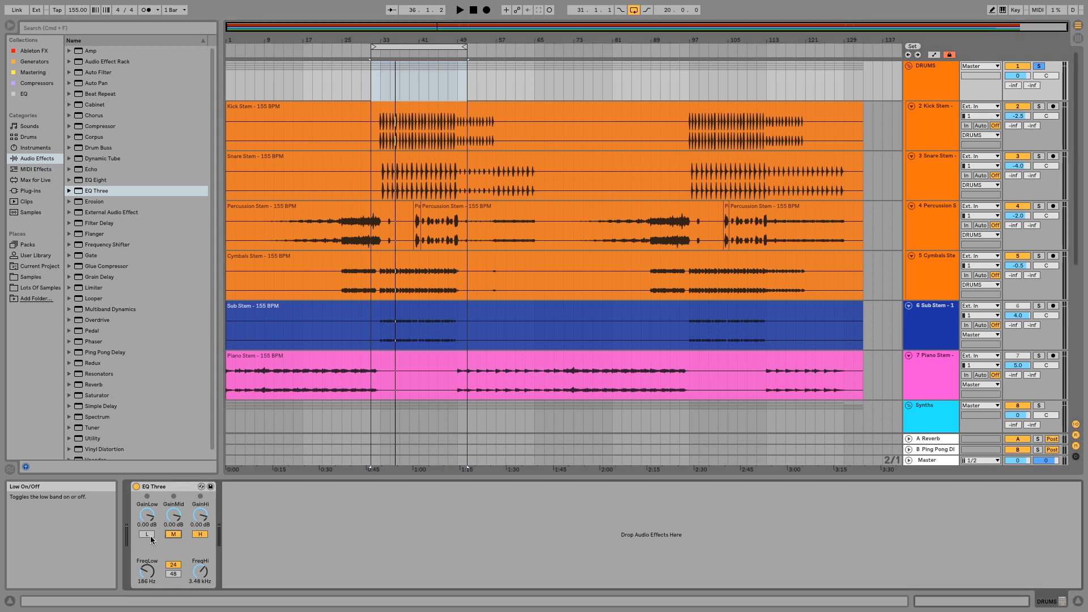
pyautogui.click(159, 487)
pyautogui.rightClick(159, 487)
pyautogui.click(158, 487)
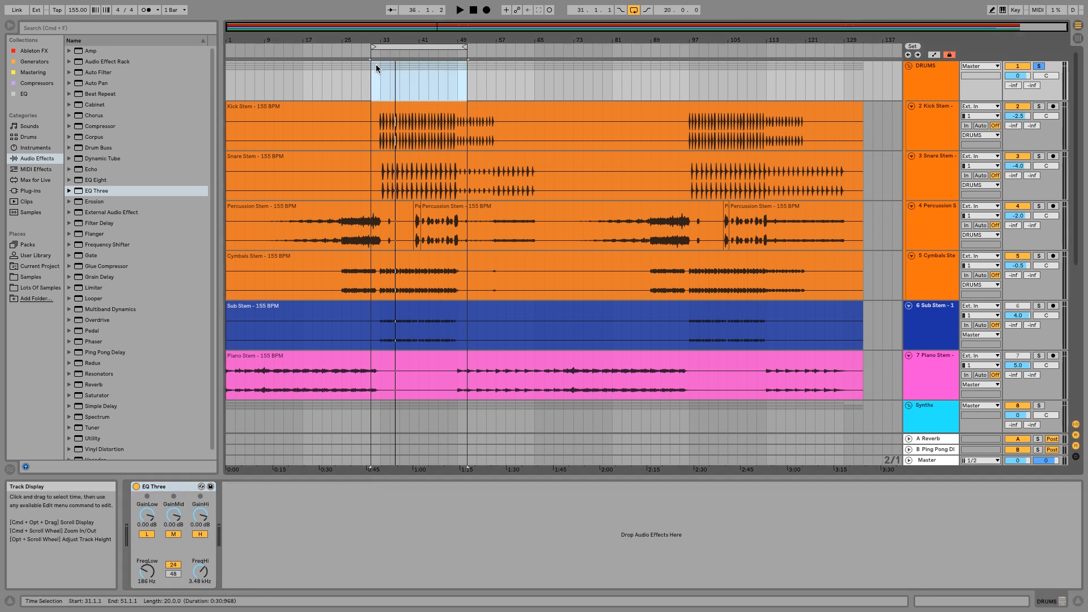
# Boost EQ Three's low band to 2.19 dB, mid to 3.46 dB and high to 1.87 dB while the loop plays.
pyautogui.press('space')
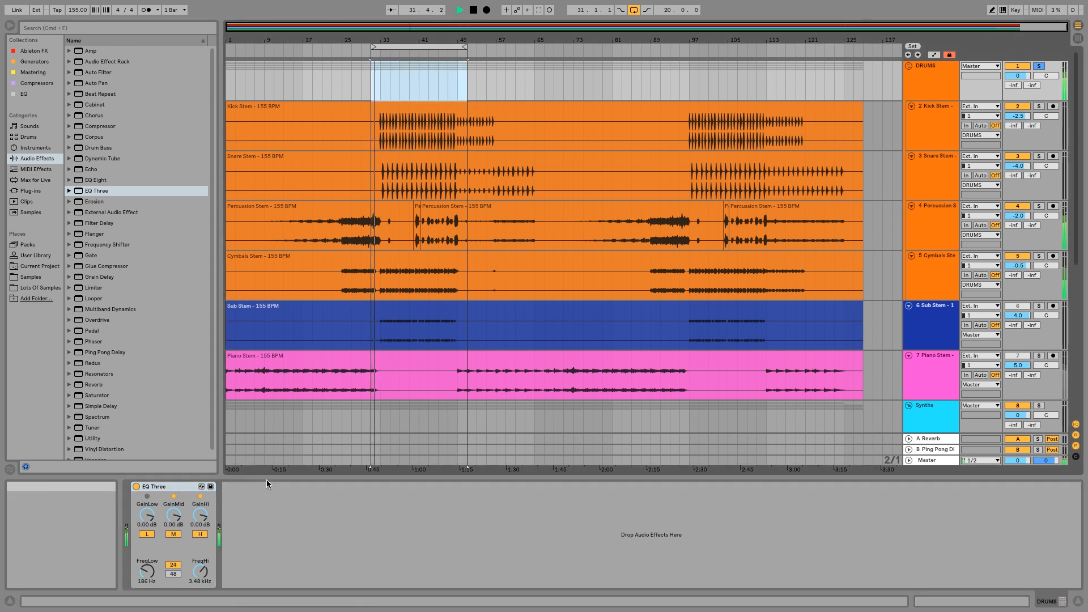
pyautogui.moveTo(181, 524)
pyautogui.mouseDown()
pyautogui.moveTo(147, 510)
pyautogui.moveTo(200, 507)
pyautogui.moveTo(173, 514)
pyautogui.mouseUp()
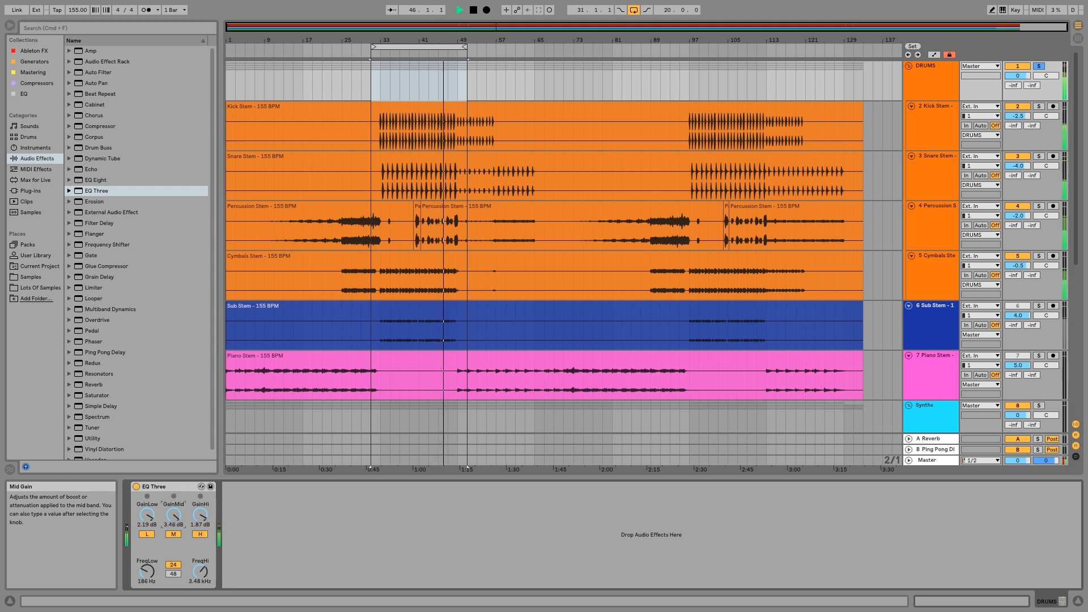
pyautogui.press('space')
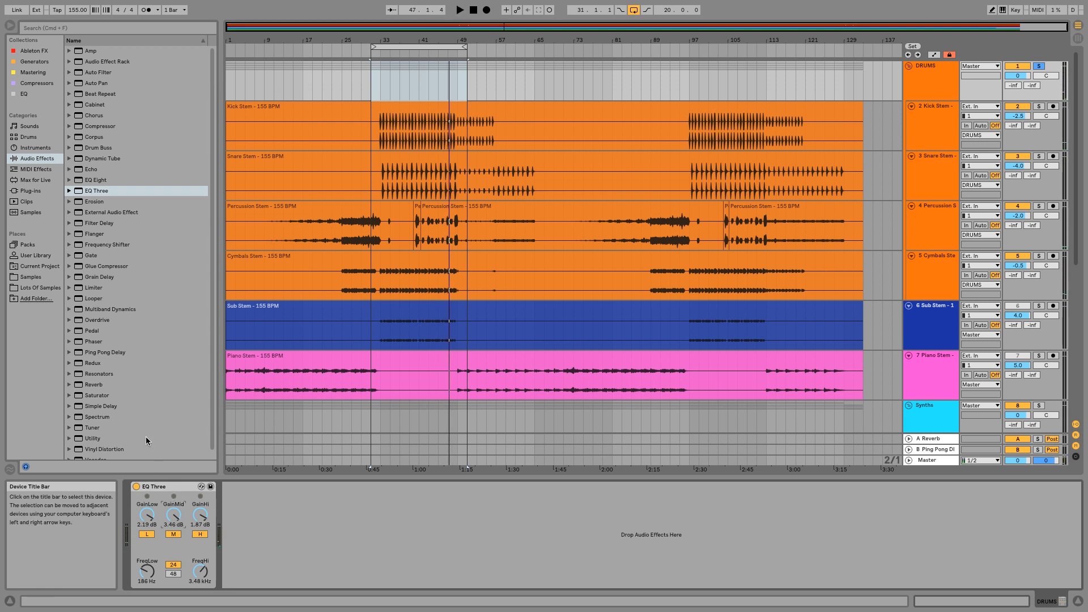
# Add a Utility device after EQ Three and group both devices into an Audio Effect Rack.
pyautogui.click(87, 440)
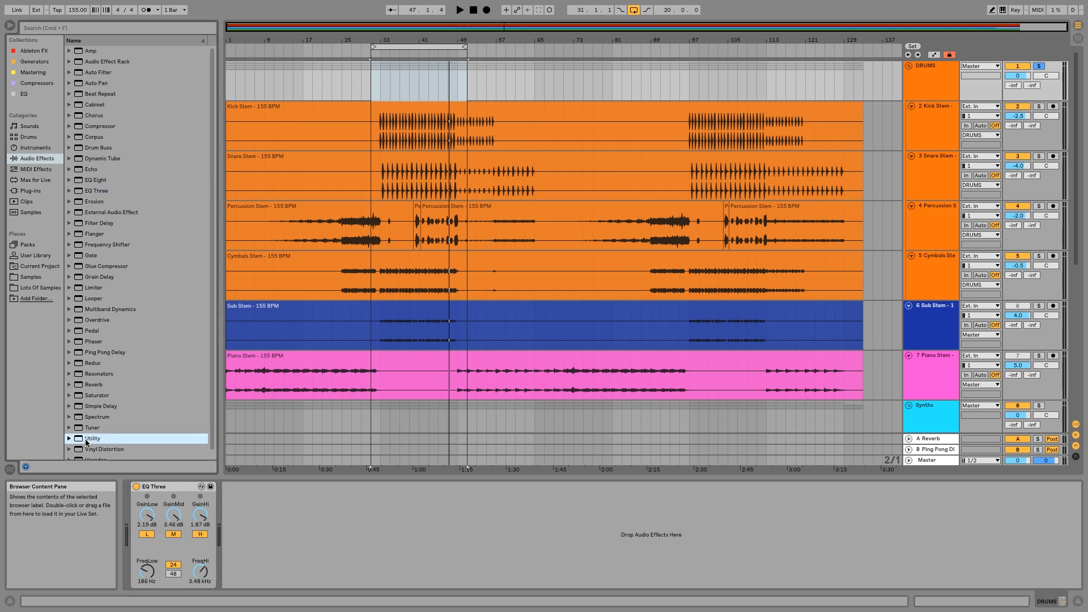
pyautogui.moveTo(87, 443); pyautogui.dragTo(264, 530)
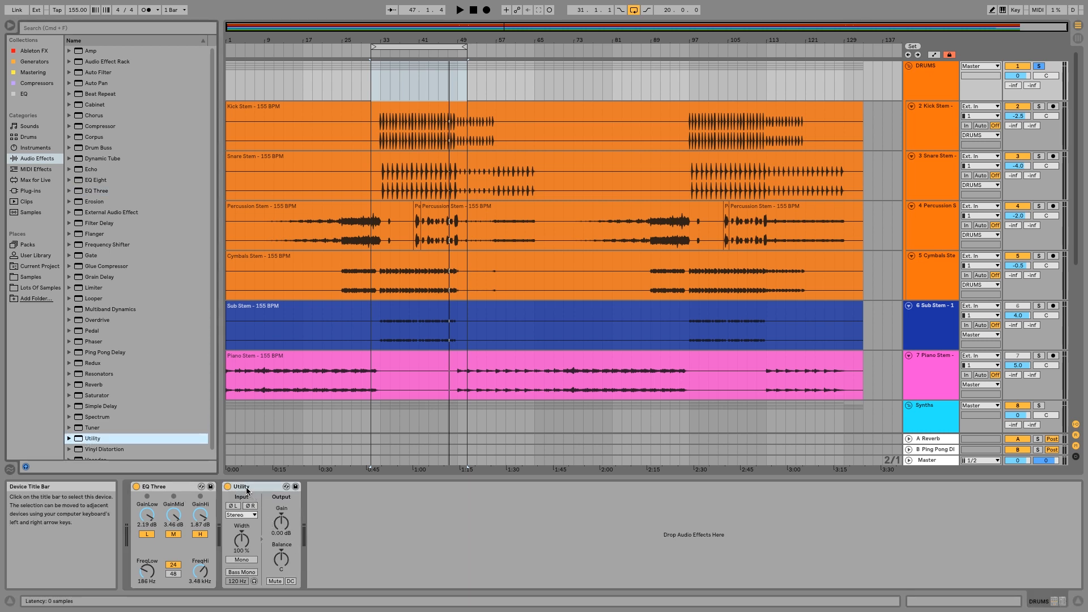
pyautogui.rightClick(175, 489)
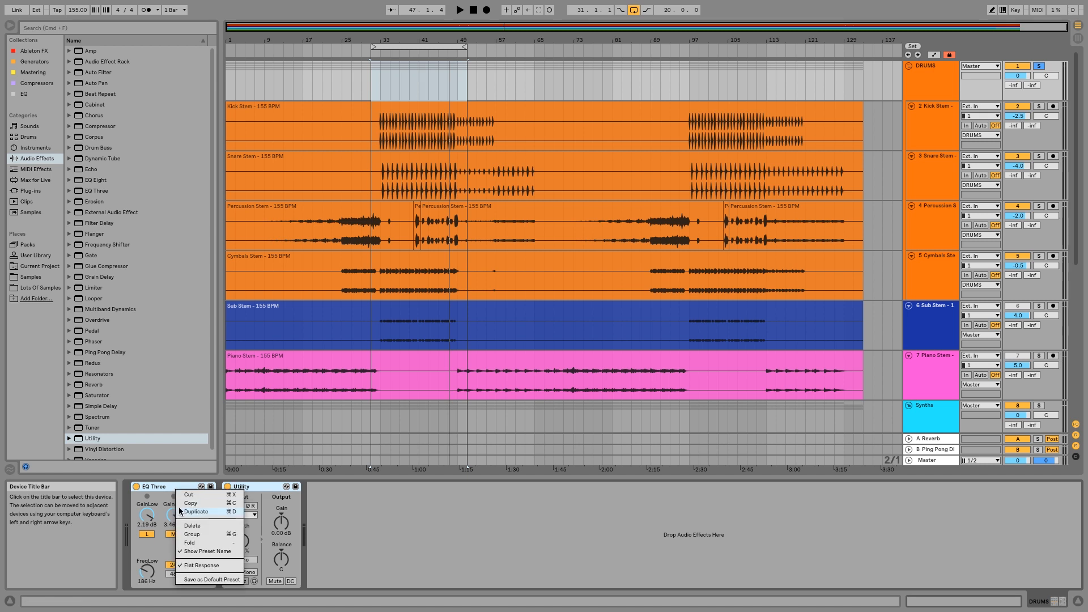
pyautogui.click(191, 534)
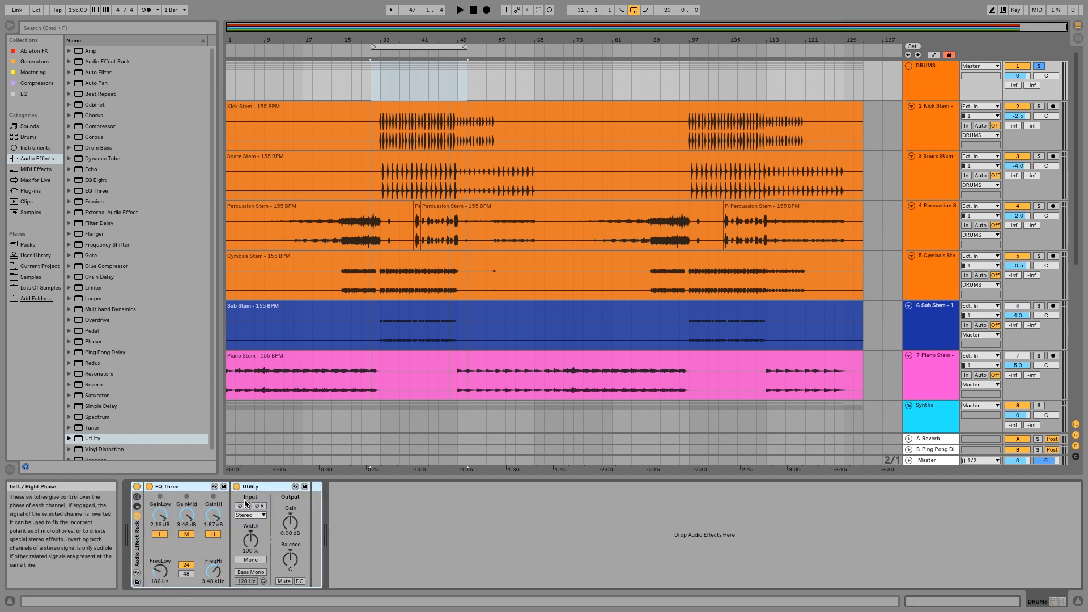
# Set the Utility output gain to -3 dB and fold the device.
pyautogui.click(298, 536)
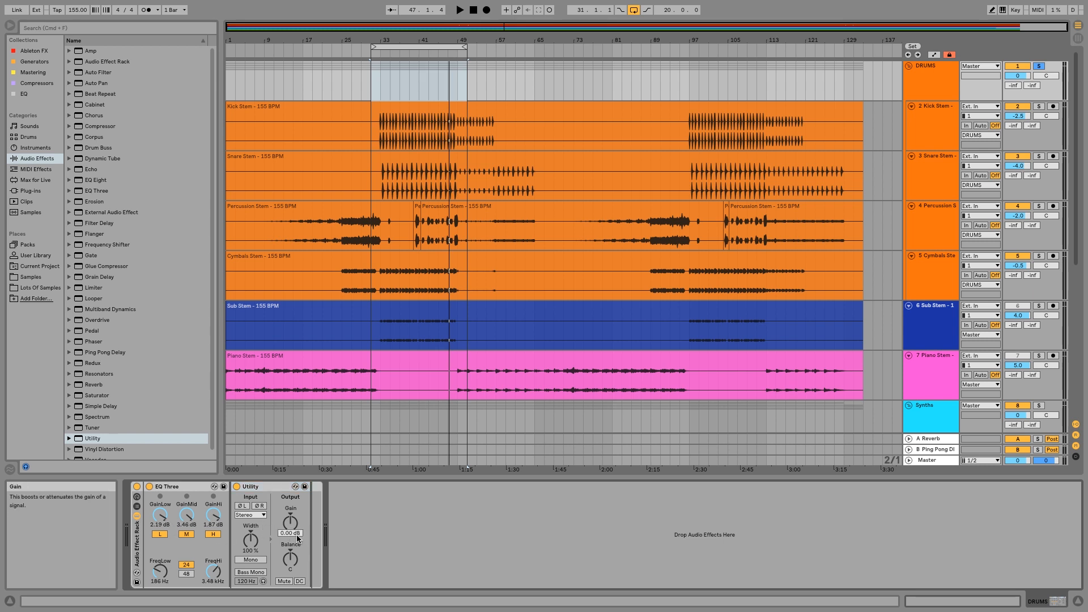
pyautogui.write('-3')
pyautogui.press('Return')
pyautogui.doubleClick(264, 488)
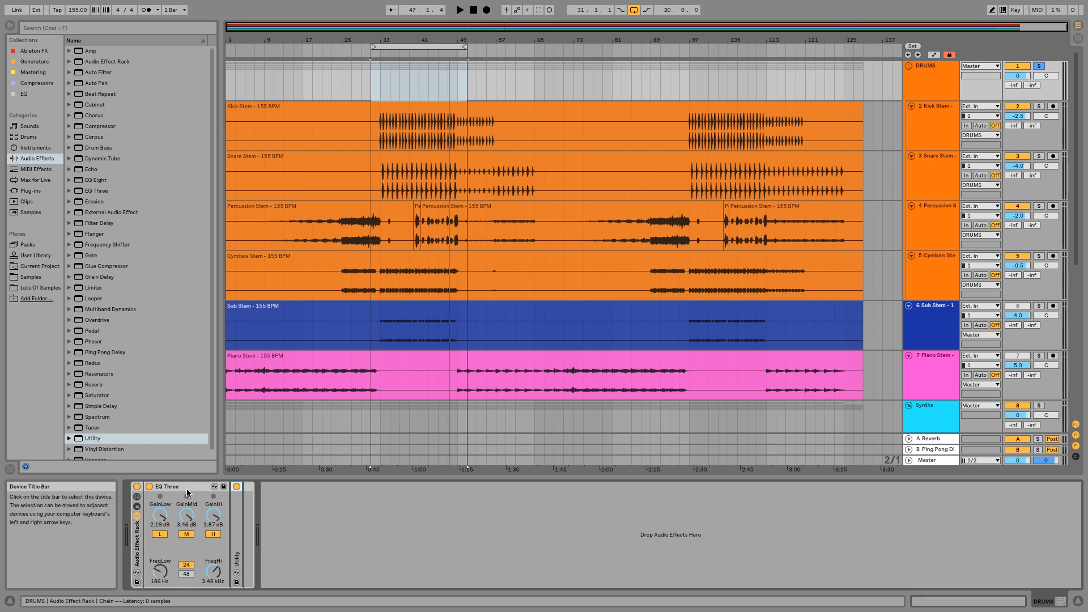
# Play the loop and compare the drums with the Audio Effect Rack bypassed and active.
pyautogui.click(378, 56)
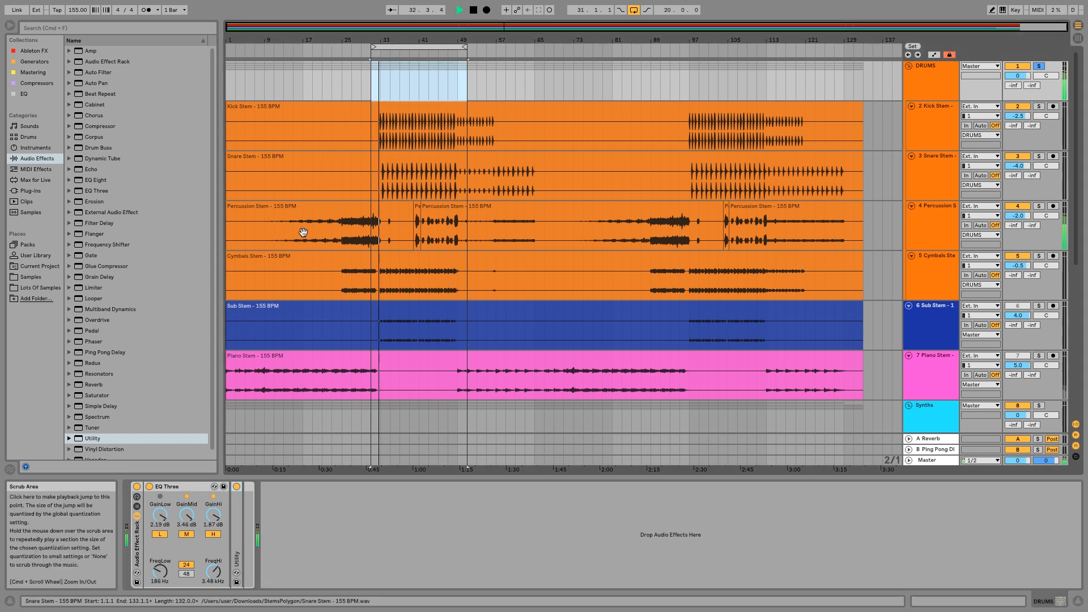
pyautogui.click(136, 488)
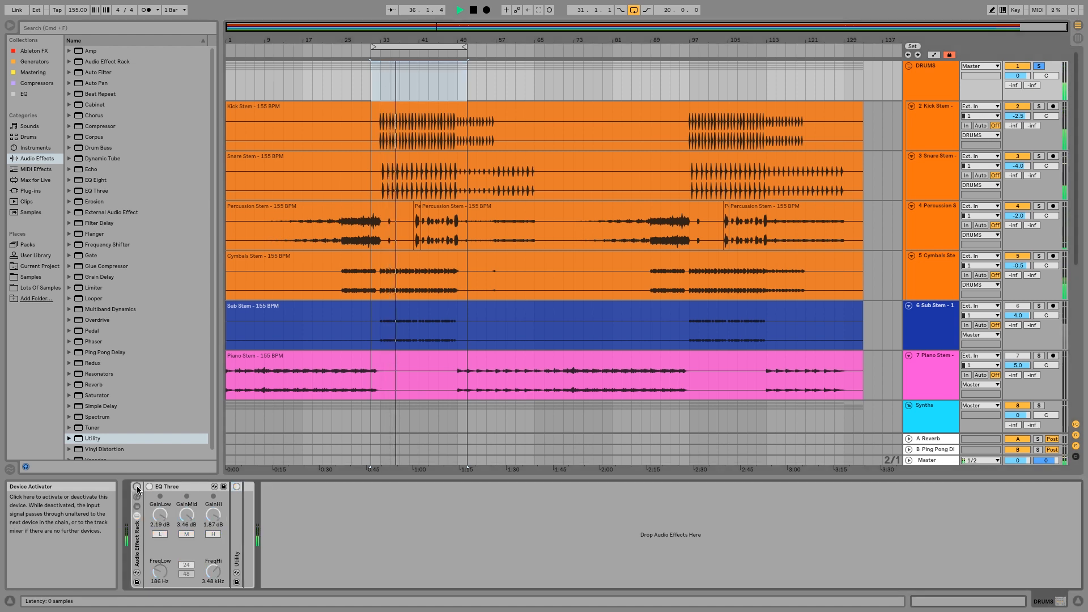
pyautogui.click(136, 487)
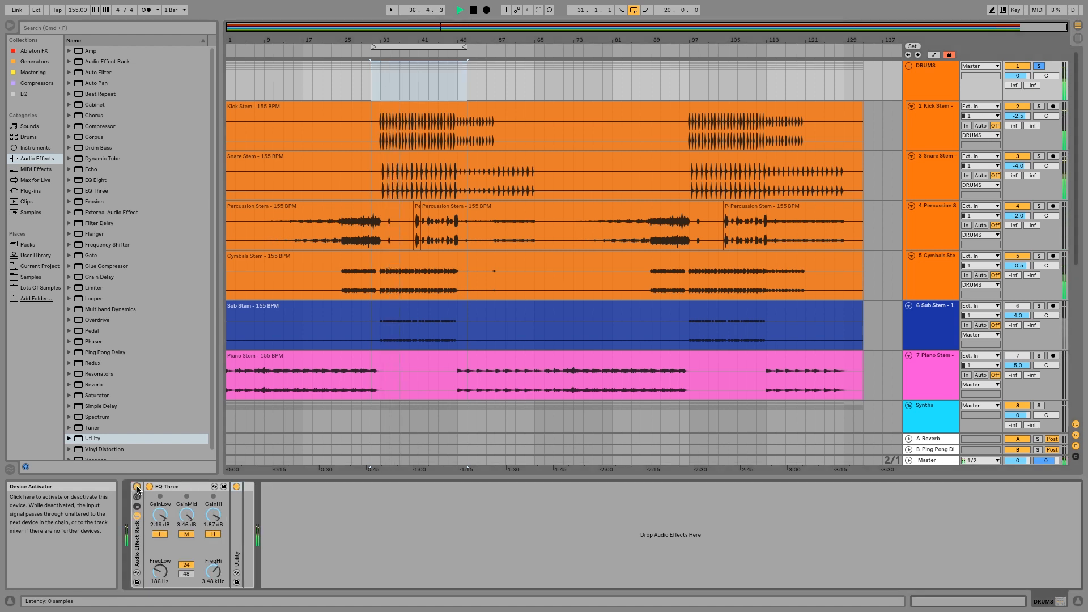
# Set the Utility output gain to -2 dB, fold the device and bypass the rack to compare levels.
pyautogui.doubleClick(238, 537)
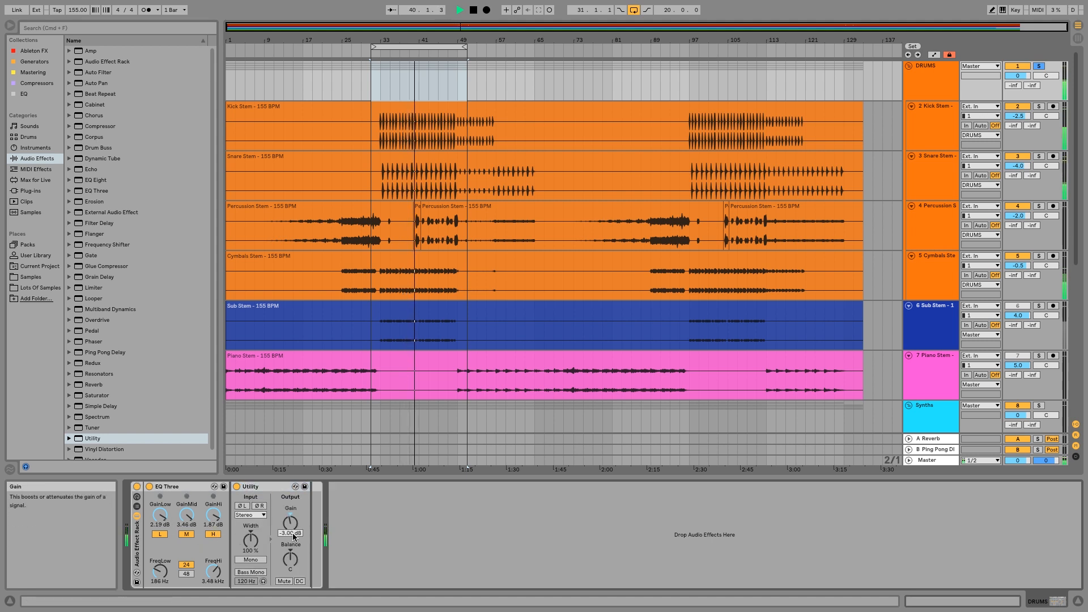
pyautogui.moveTo(293, 533); pyautogui.dragTo(293, 527)
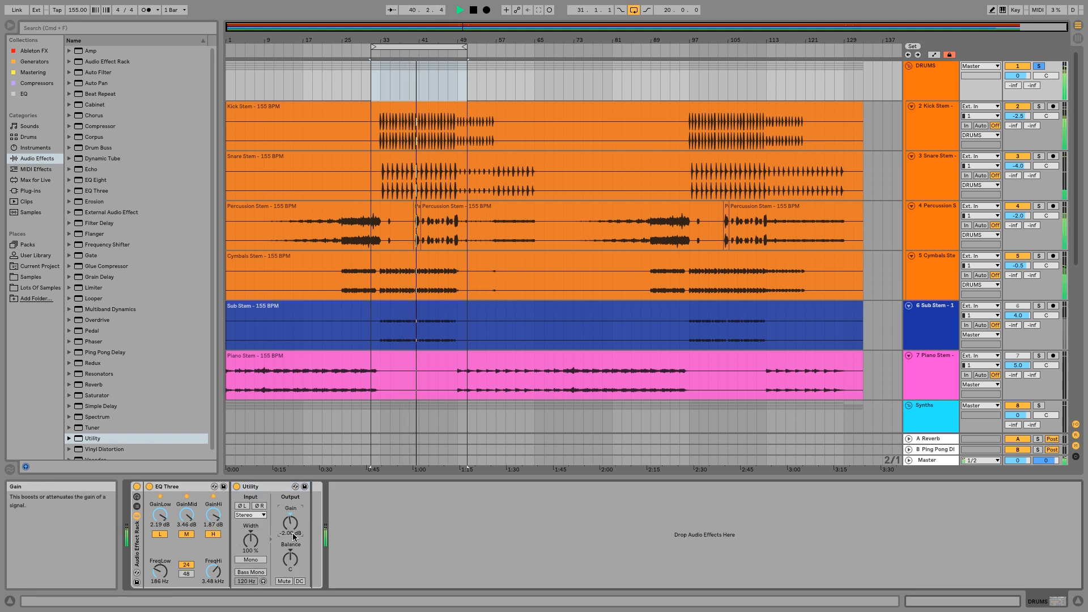
pyautogui.doubleClick(258, 487)
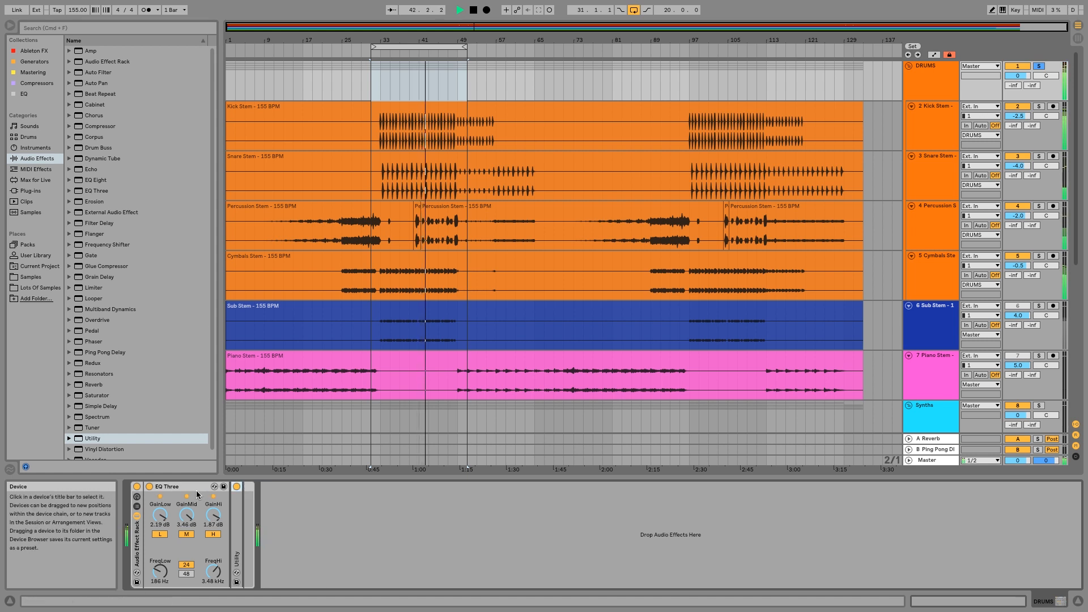
pyautogui.click(137, 487)
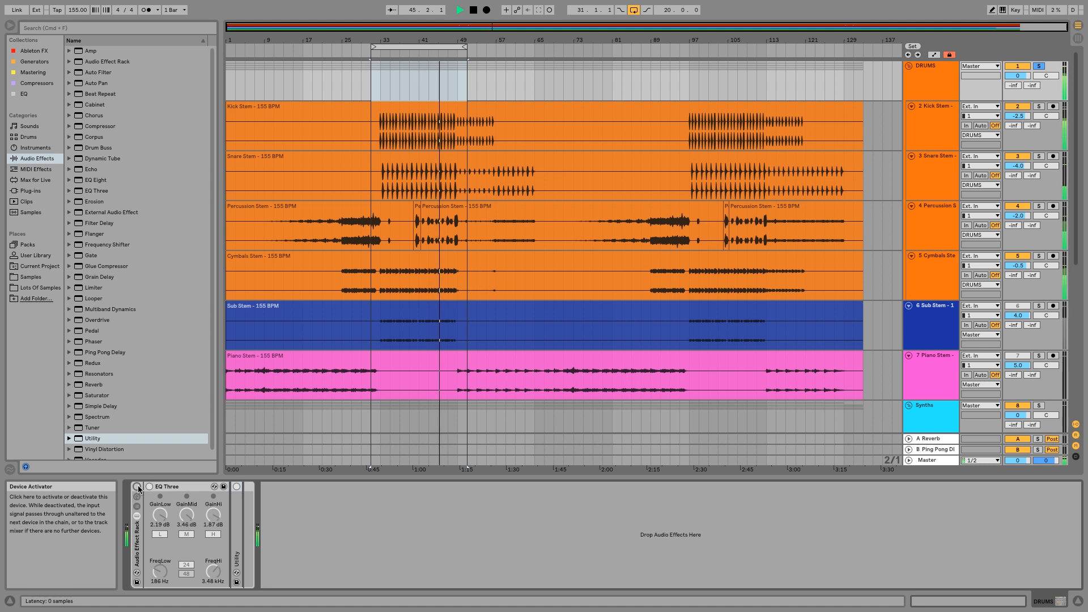
# Reactivate the drum rack and set the EQ Three gains to 3.46 dB low, 3.14 dB mid and 2.83 dB high.
pyautogui.click(138, 488)
pyautogui.moveTo(160, 515); pyautogui.dragTo(213, 508)
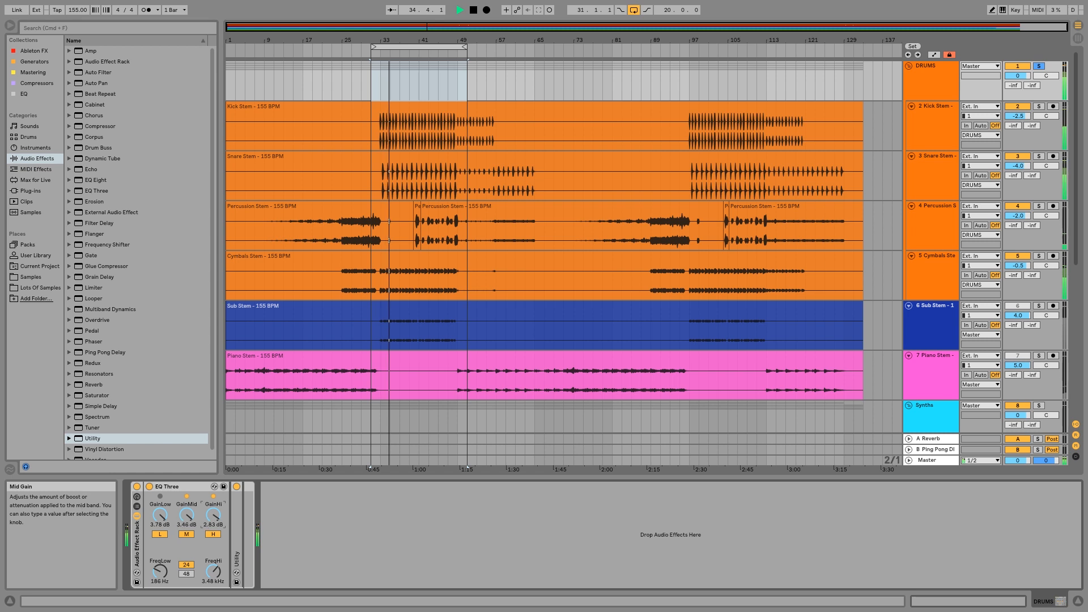
pyautogui.moveTo(187, 515); pyautogui.dragTo(187, 516)
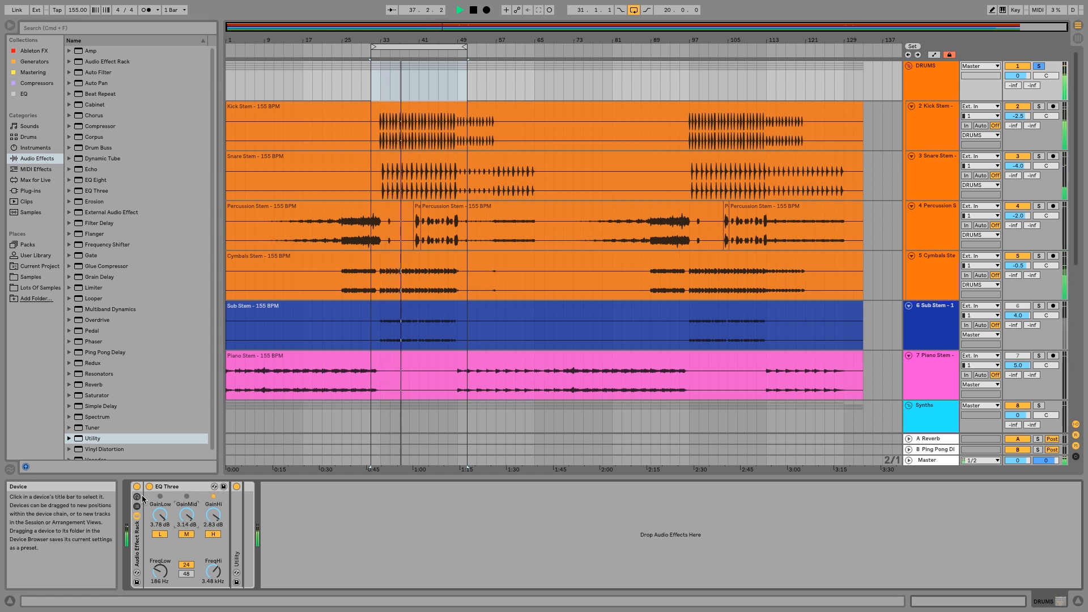
pyautogui.moveTo(160, 514); pyautogui.dragTo(160, 516)
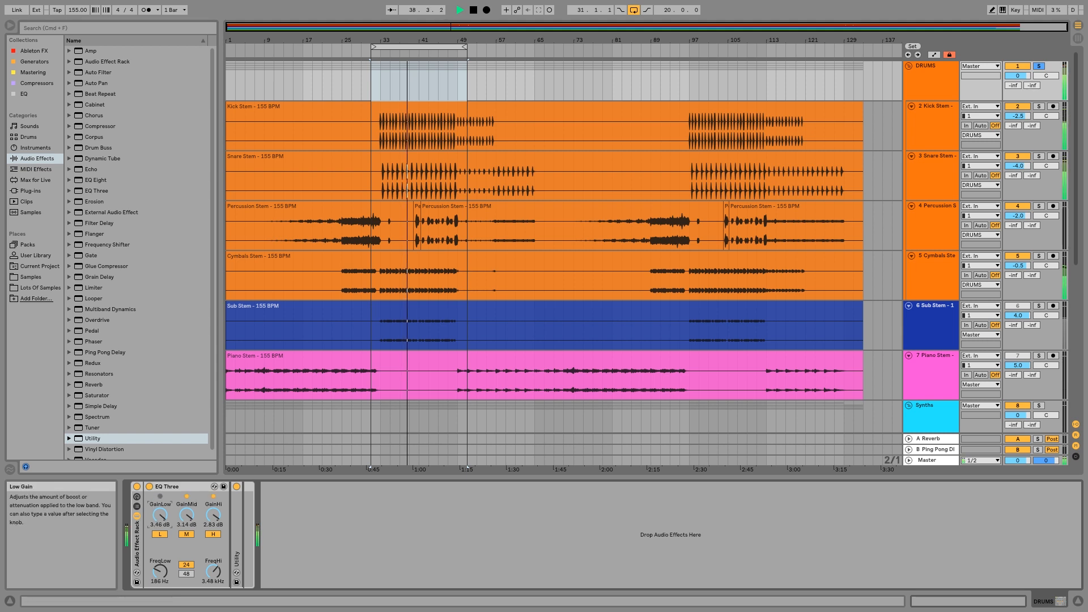
# Compare the drums with the Audio Effect Rack bypassed and active, and stop playback.
pyautogui.click(137, 486)
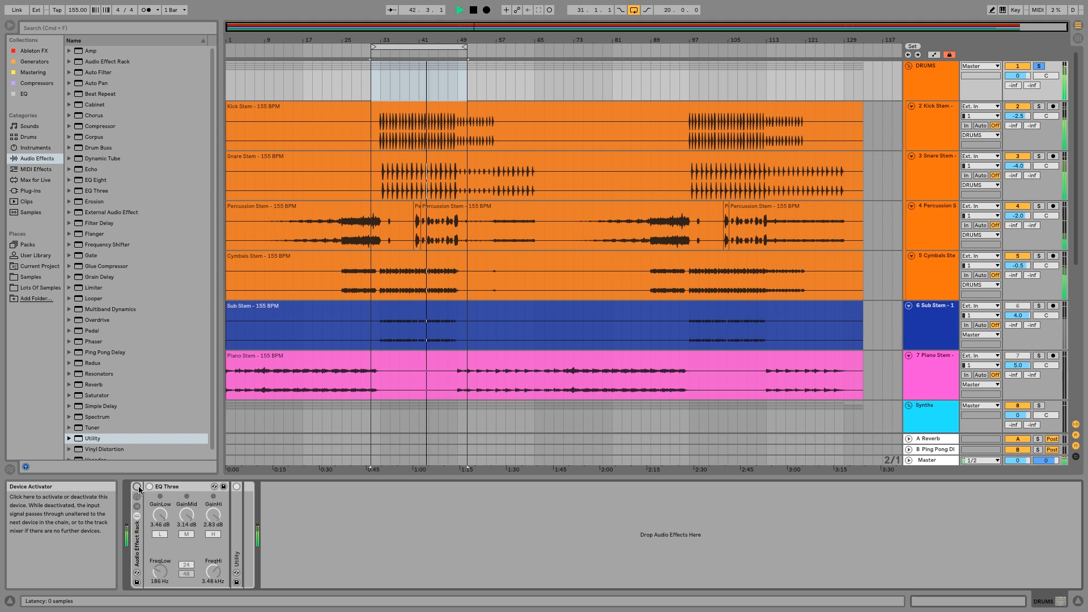
pyautogui.click(137, 486)
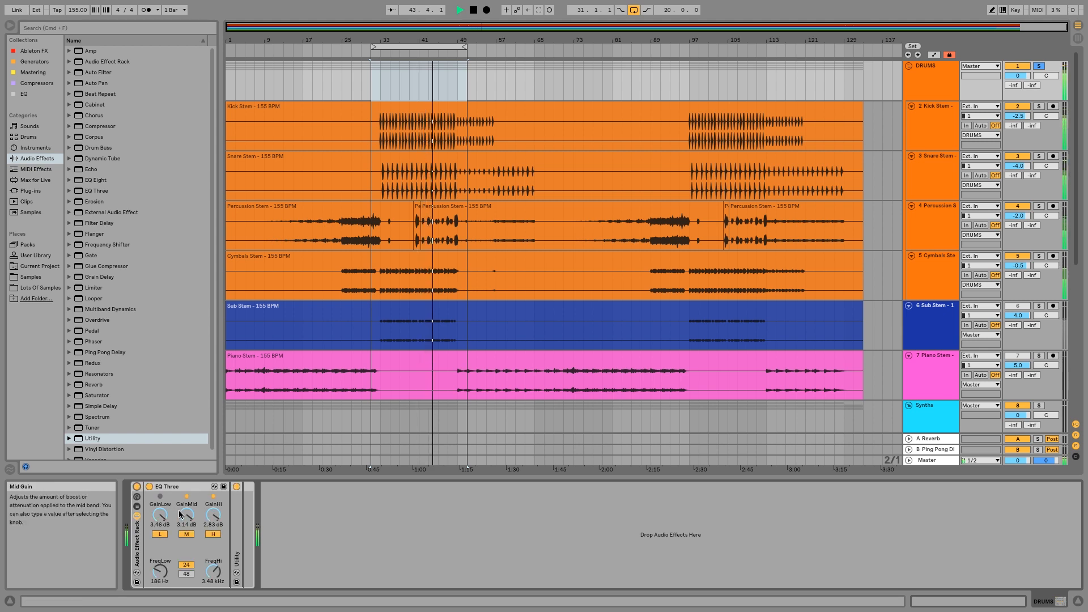
pyautogui.press('space')
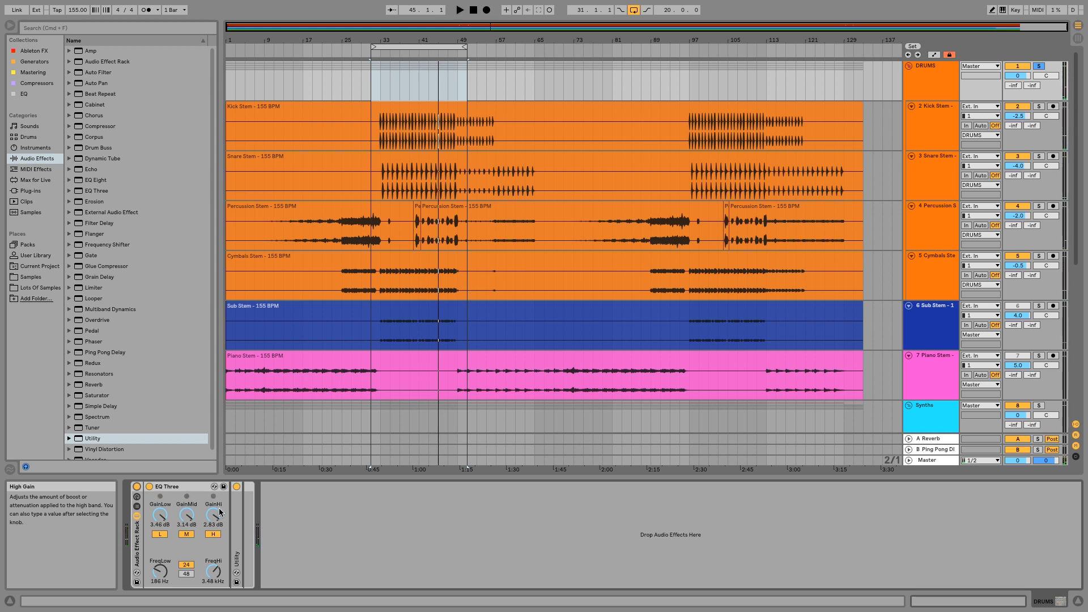
# Unfold the Utility device, set its output gain to -2.5 dB and fold it again.
pyautogui.doubleClick(239, 518)
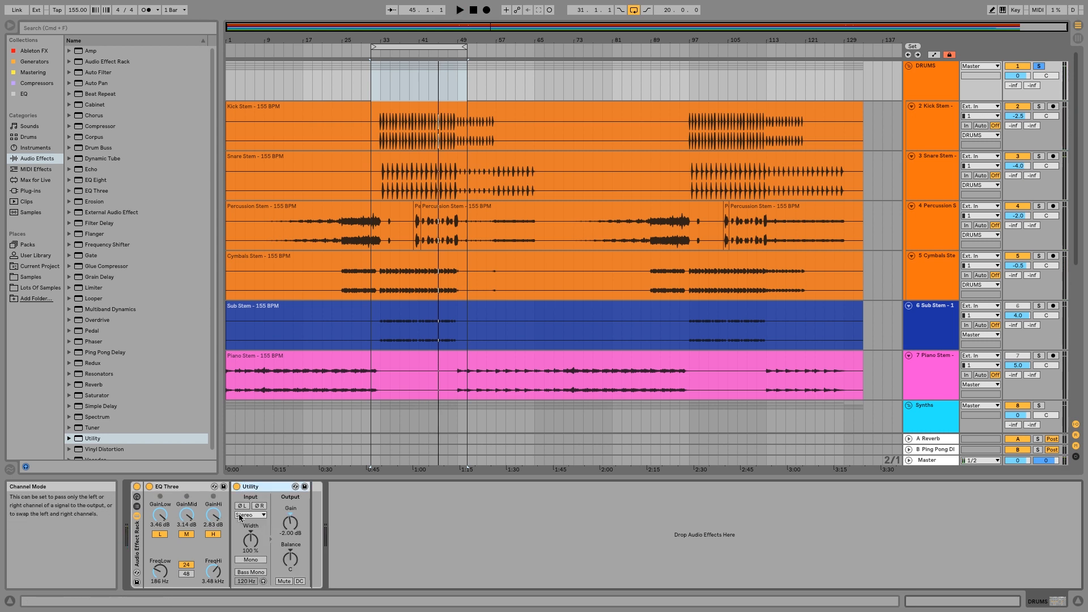
pyautogui.click(298, 531)
pyautogui.write('-2.5')
pyautogui.press('Return')
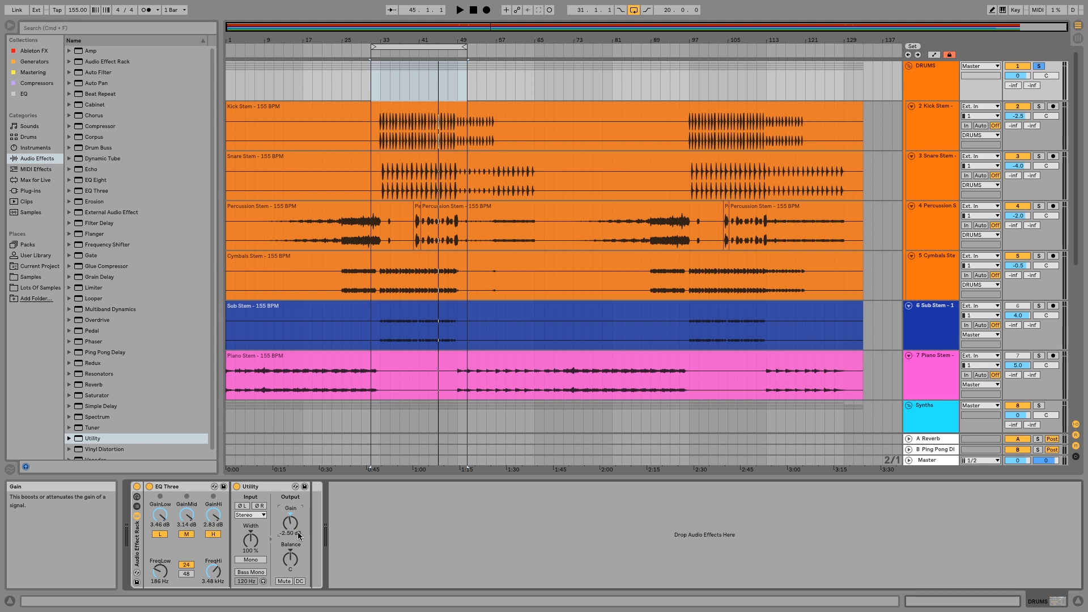
pyautogui.doubleClick(260, 488)
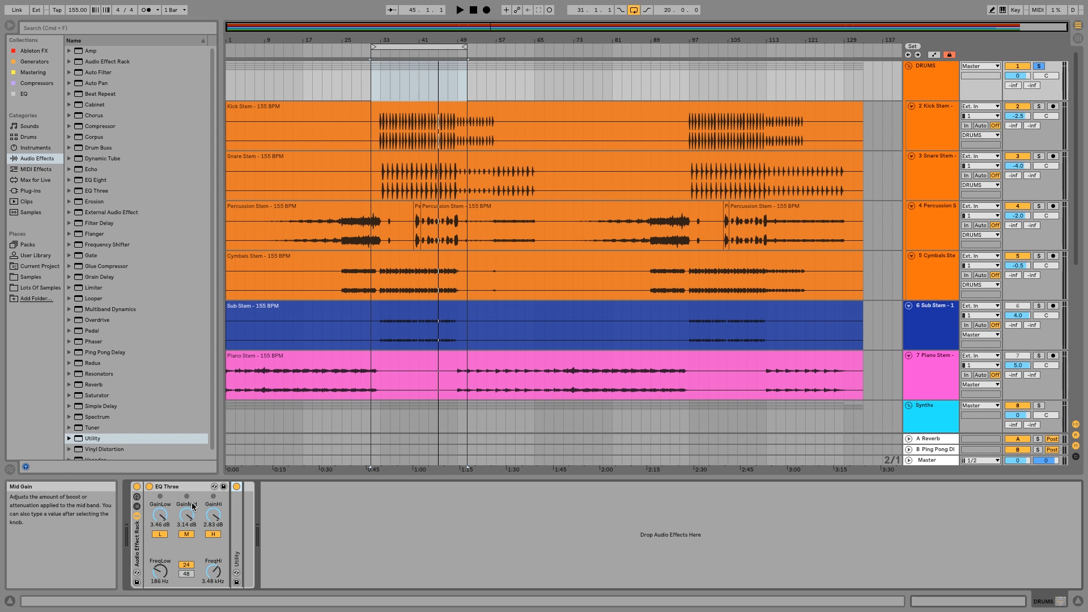
# Briefly reopen the Utility device and fold both Utility and EQ Three inside the drum rack.
pyautogui.doubleClick(238, 527)
pyautogui.doubleClick(264, 487)
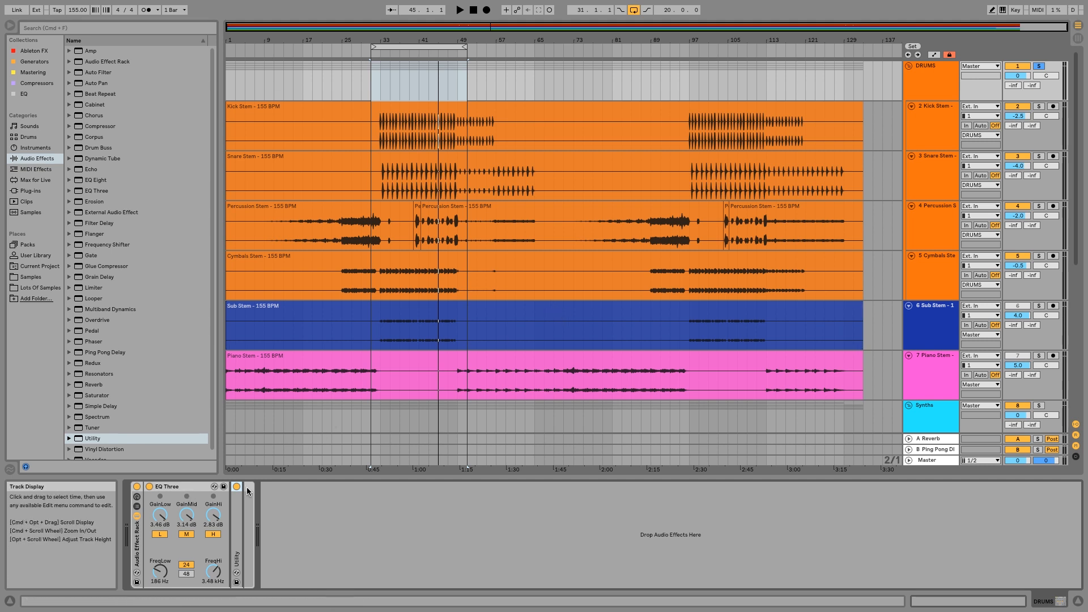
pyautogui.click(195, 487)
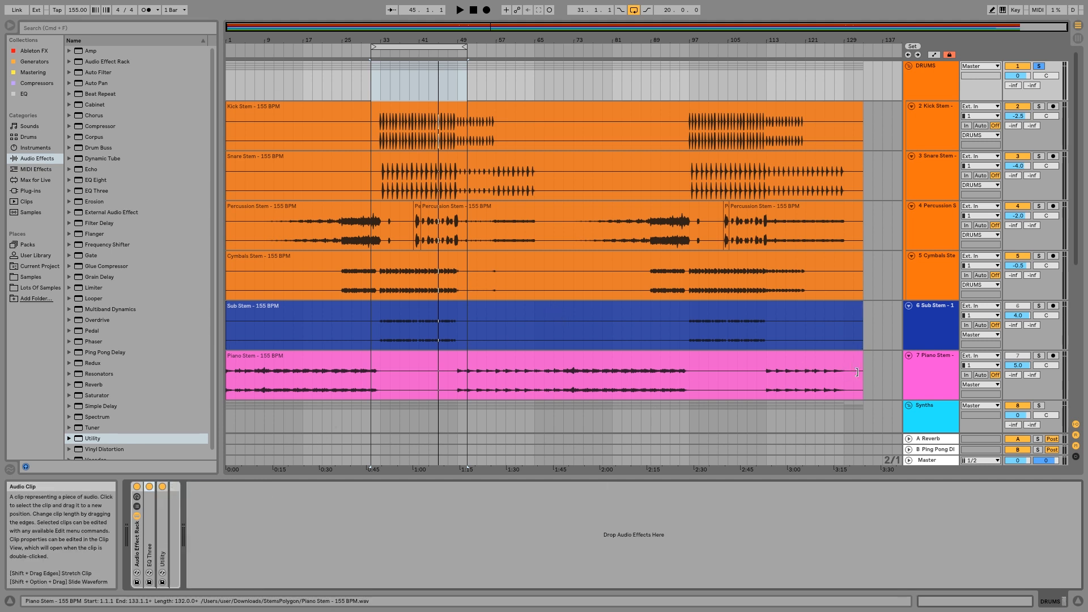
# Select the Sub Stem track, start playback at the loop's beginning and solo the sub together with the drums.
pyautogui.click(930, 320)
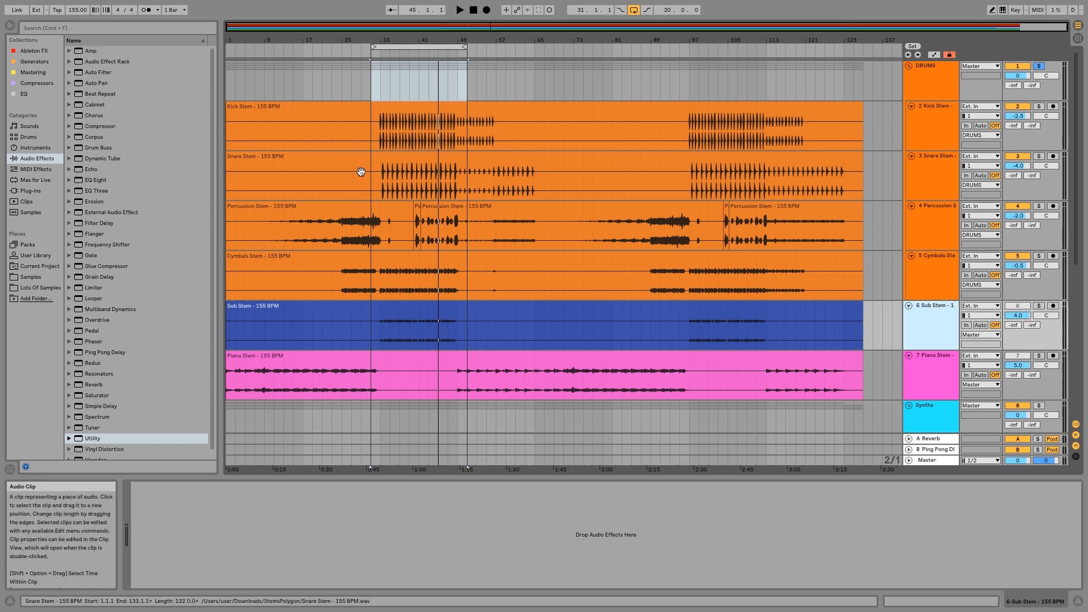
pyautogui.click(376, 55)
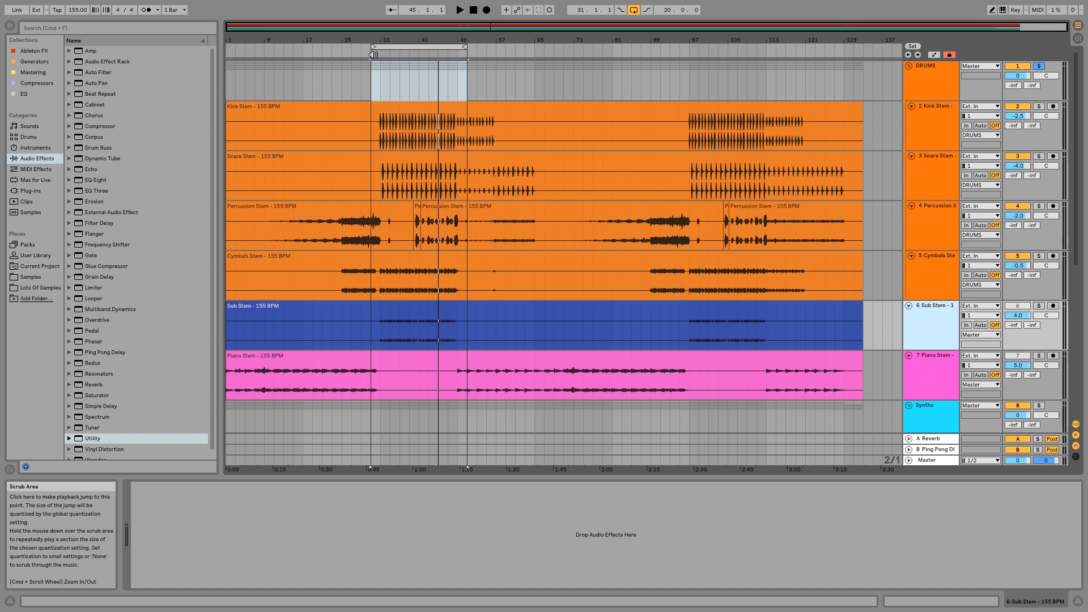
pyautogui.click(1039, 306)
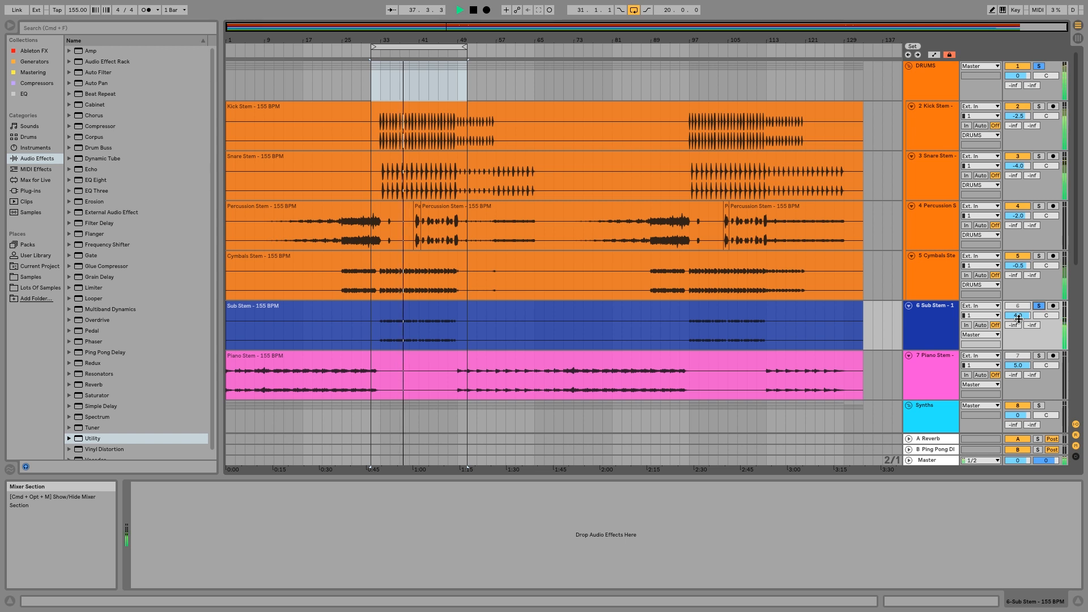
# Add an EQ Eight to the Sub Stem track and stop playback.
pyautogui.click(952, 323)
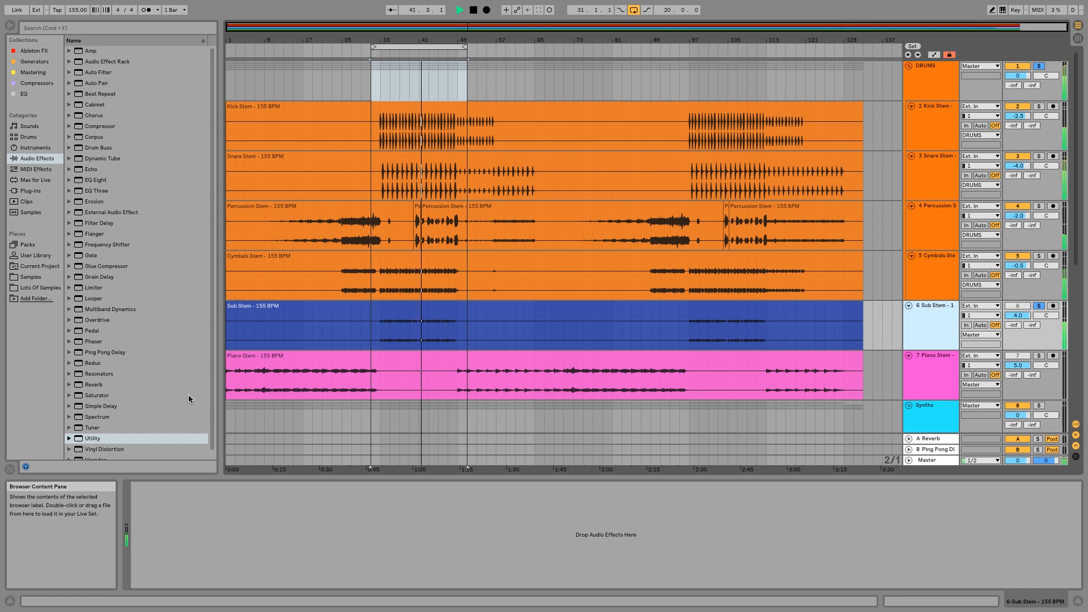
pyautogui.click(86, 181)
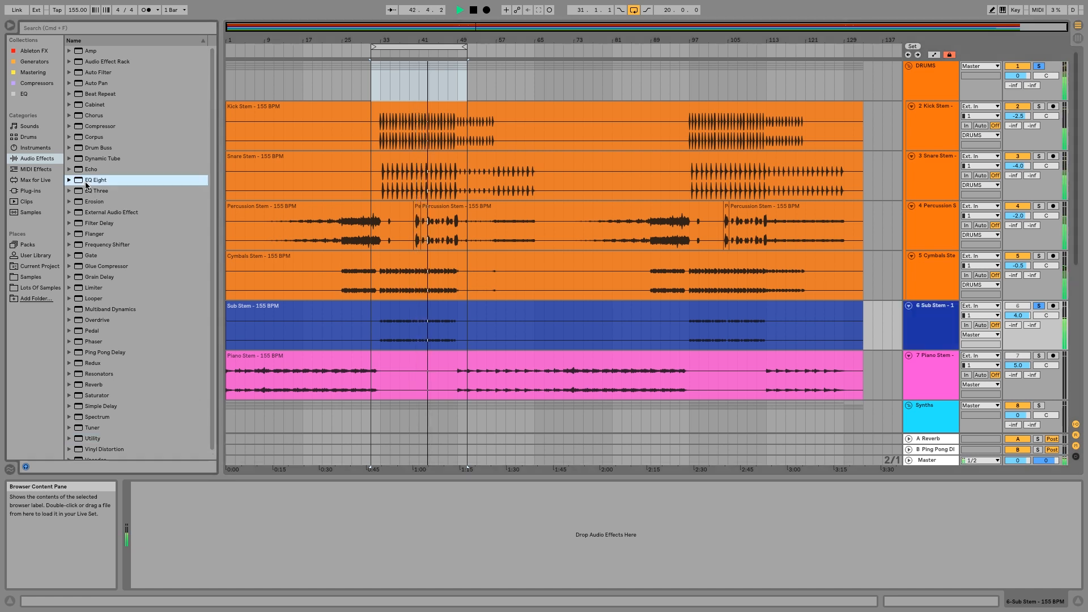
pyautogui.moveTo(87, 182); pyautogui.dragTo(531, 506)
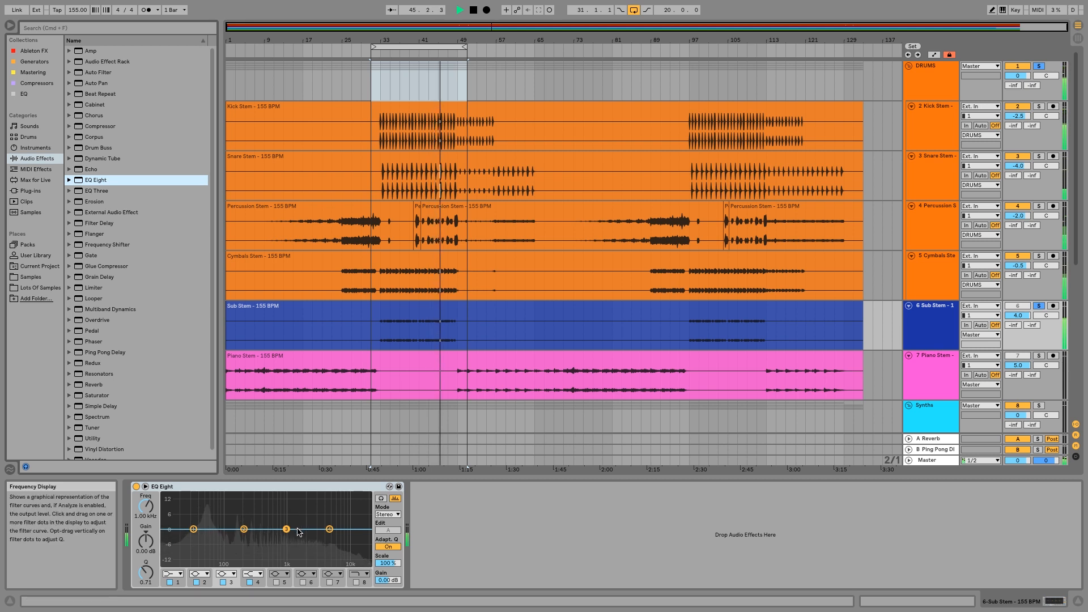
pyautogui.press('space')
# Change EQ Eight band 1 to the steepest low cut and set it to 48.4 Hz with a Q of 0.82.
pyautogui.click(193, 529)
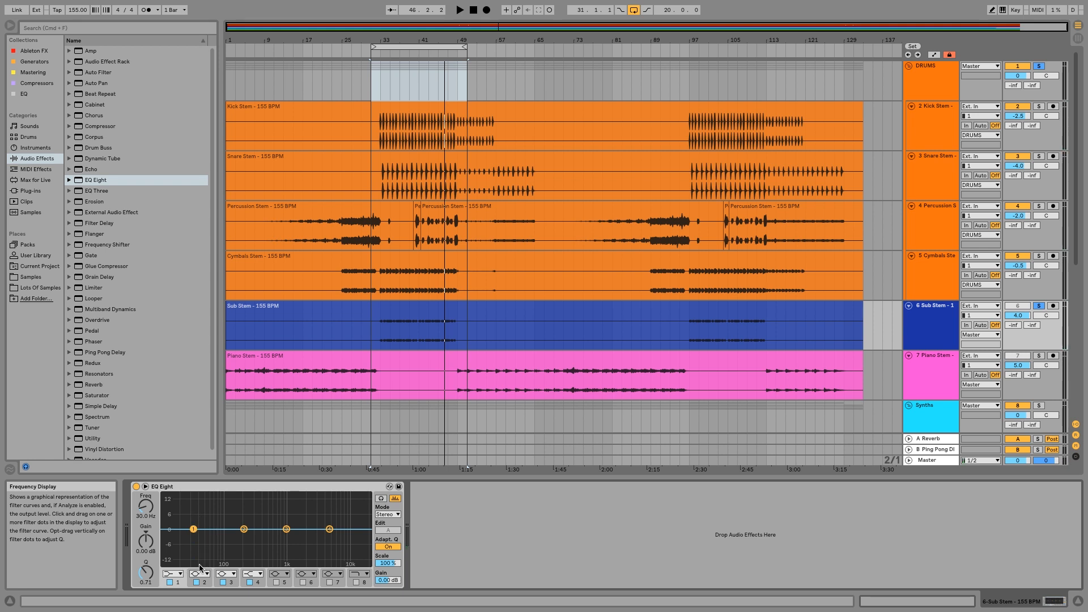
pyautogui.click(173, 574)
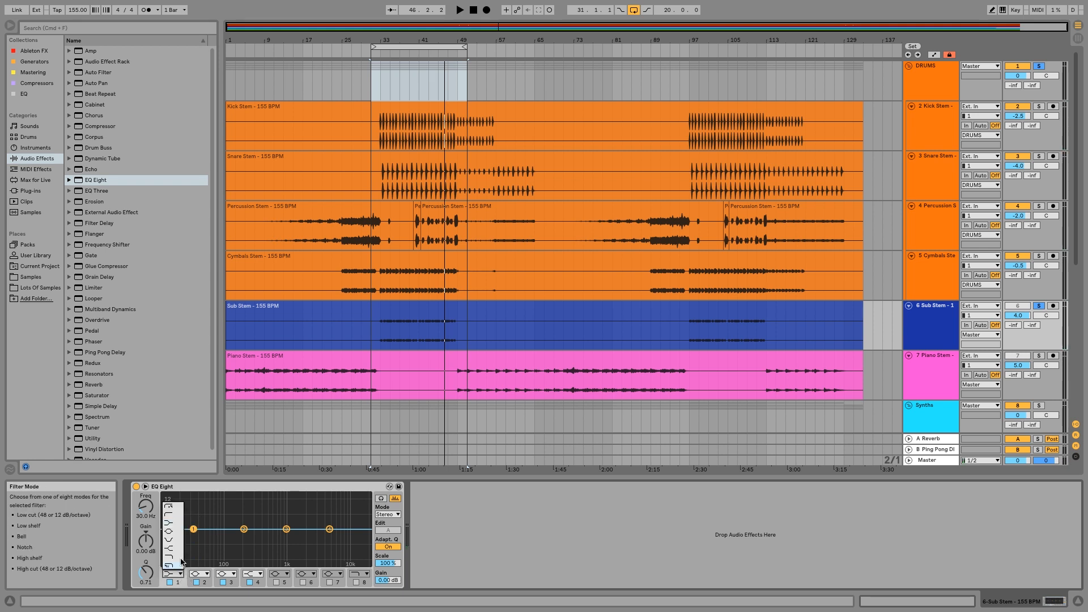
pyautogui.click(179, 509)
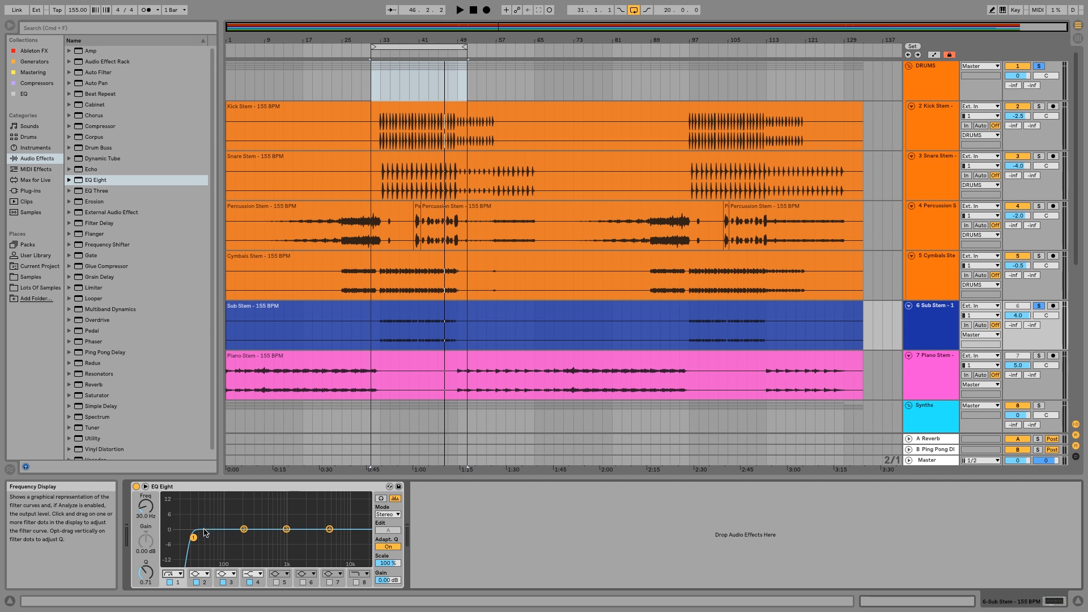
pyautogui.moveTo(198, 536); pyautogui.dragTo(205, 535)
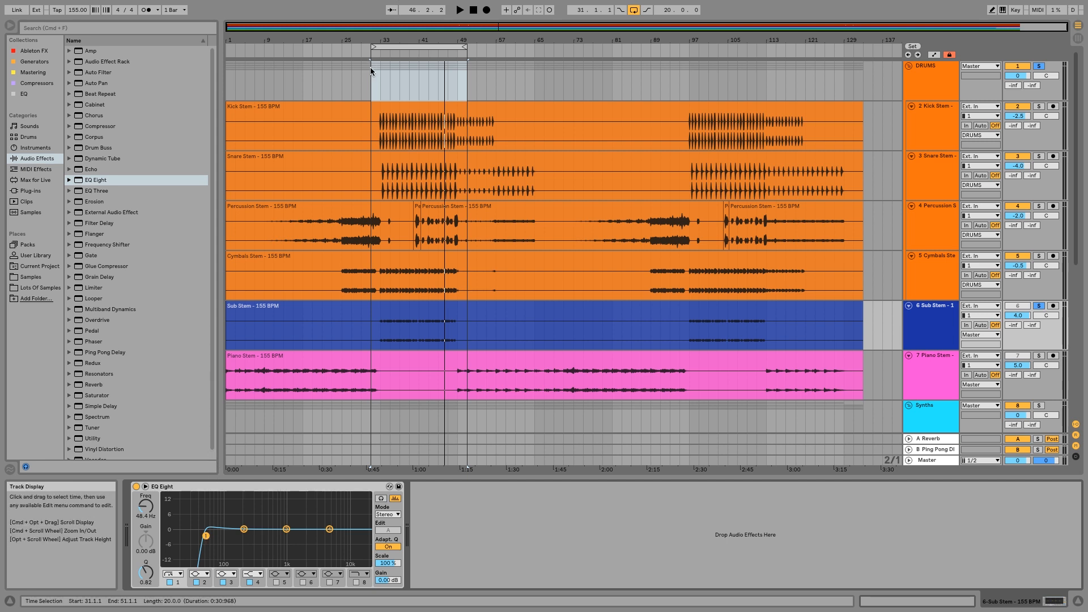
# With the loop playing, lower the low cut to about 34 Hz and boost band 2 by 2.11 dB at 261 Hz, Q 0.89.
pyautogui.press('space')
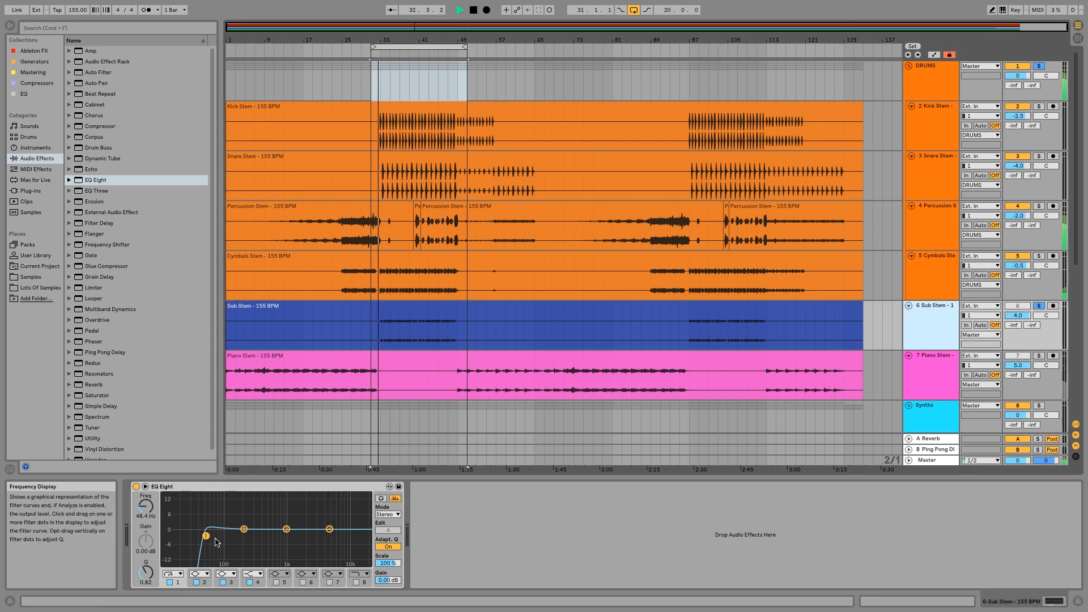
pyautogui.moveTo(207, 539); pyautogui.dragTo(251, 525)
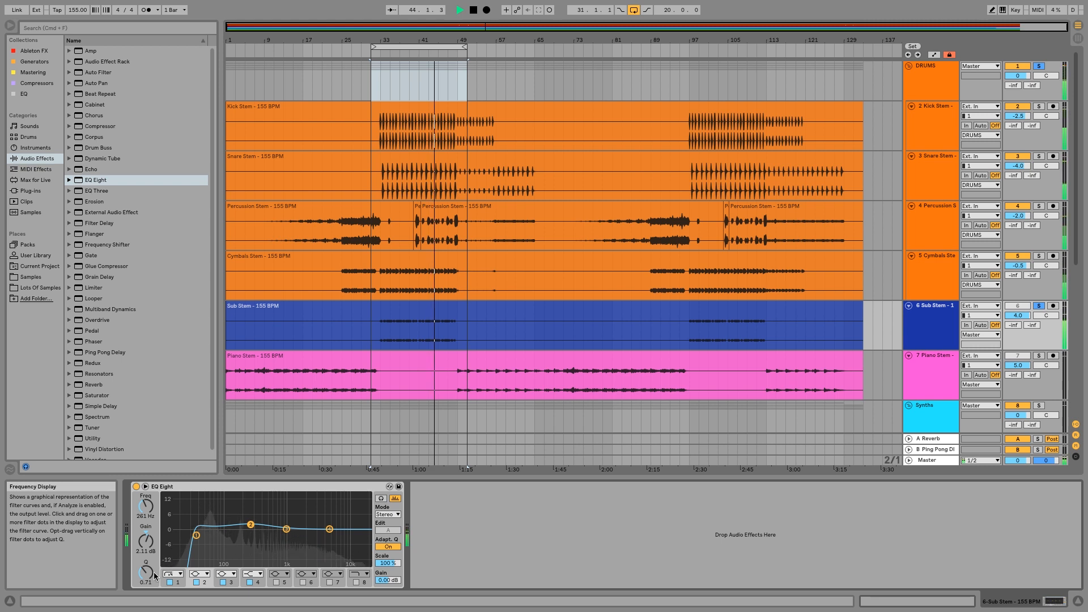
pyautogui.moveTo(149, 577); pyautogui.dragTo(149, 573)
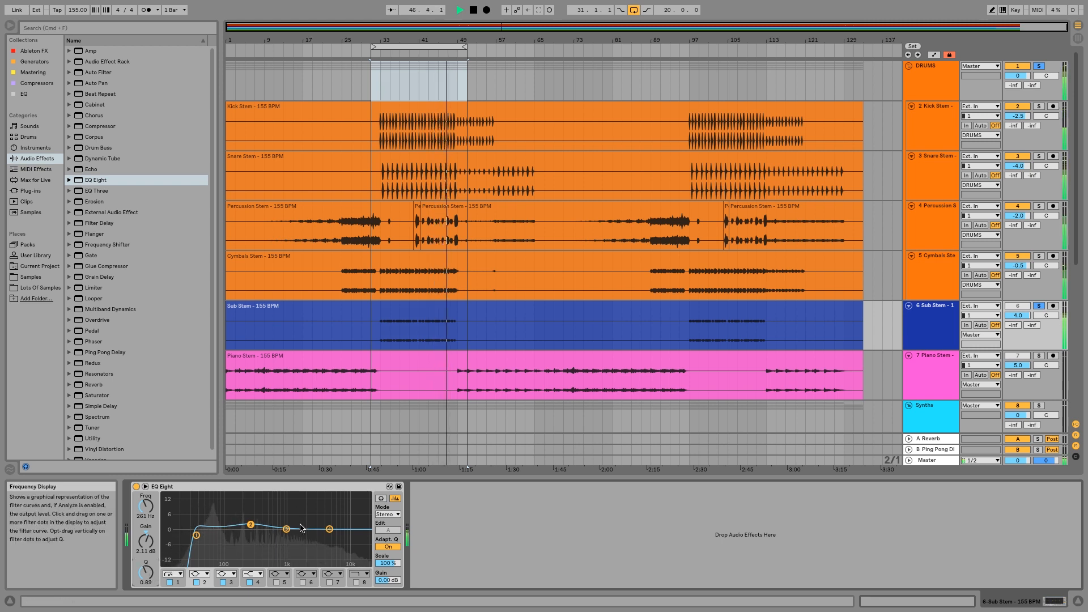
# Move EQ Eight band 3 to 1.11 kHz with a gain of 0.12 dB and stop playback.
pyautogui.moveTo(287, 529)
pyautogui.mouseDown()
pyautogui.moveTo(311, 522)
pyautogui.moveTo(289, 530)
pyautogui.mouseUp()
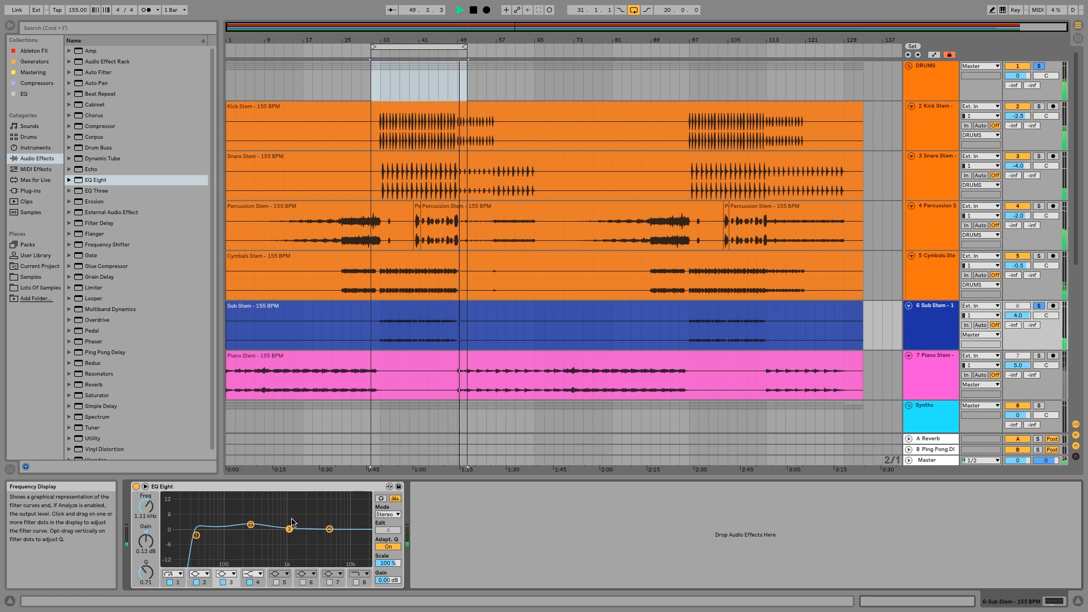
pyautogui.click(314, 158)
pyautogui.press('space')
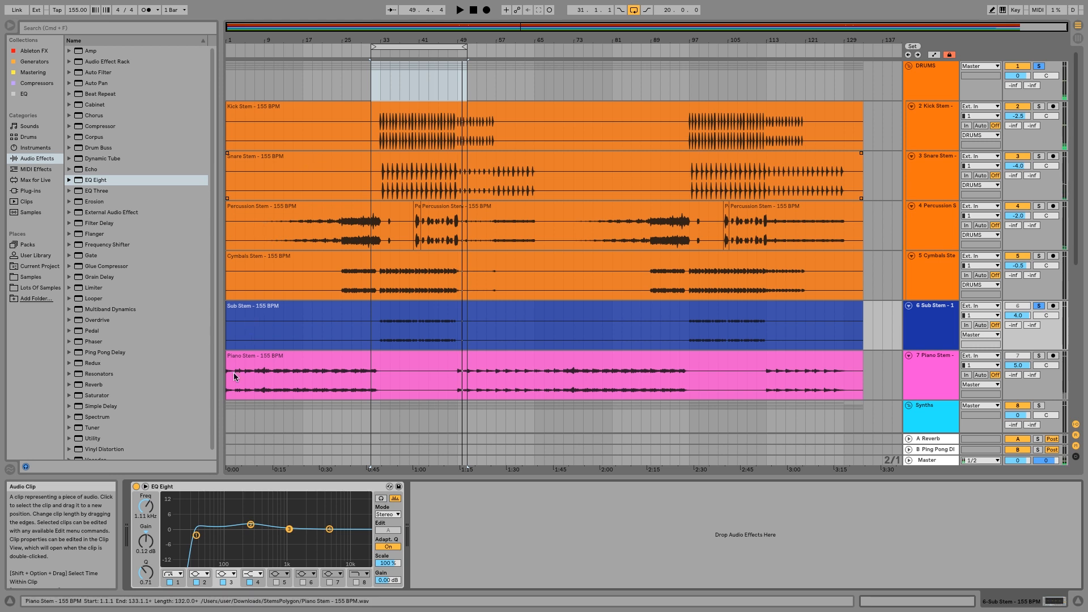
# Fine-tune the low cut near 34 Hz and set EQ Eight band 2 to 240 Hz with a gain of 1.61 dB.
pyautogui.click(196, 536)
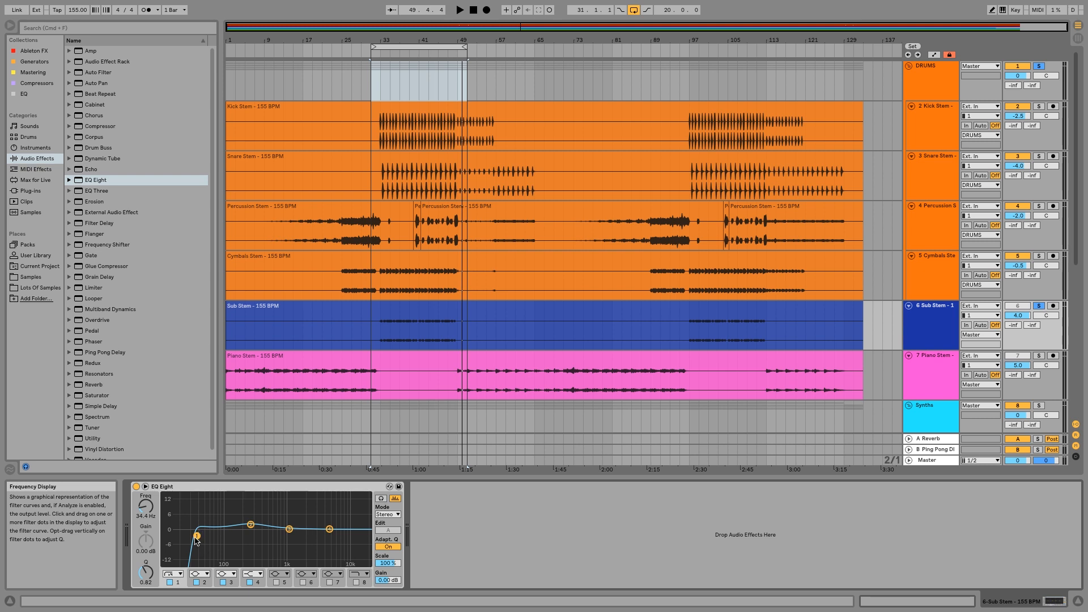
pyautogui.moveTo(196, 537); pyautogui.dragTo(197, 537)
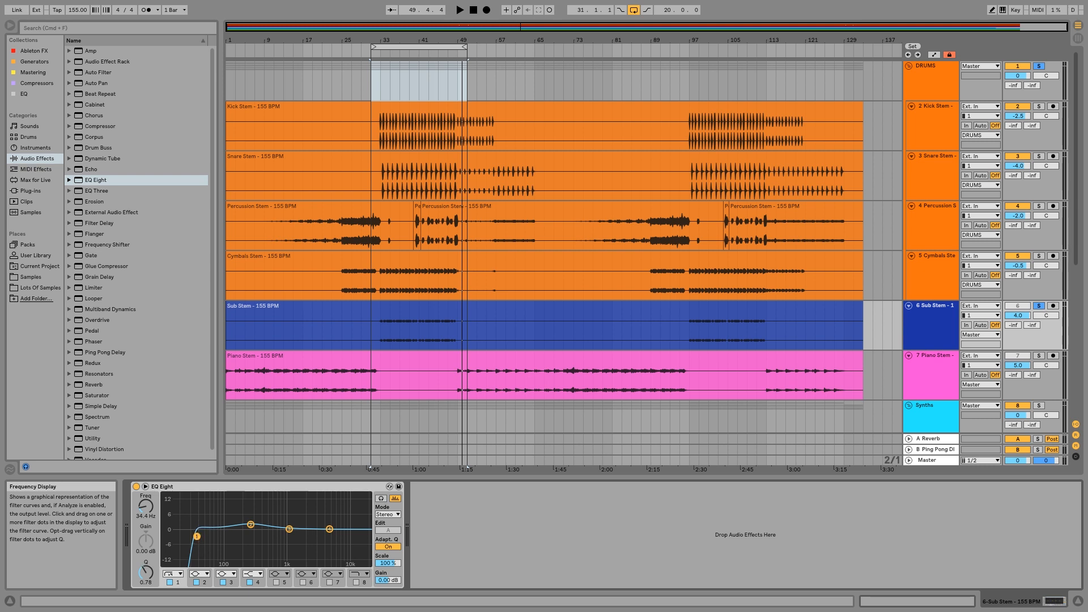
pyautogui.click(250, 525)
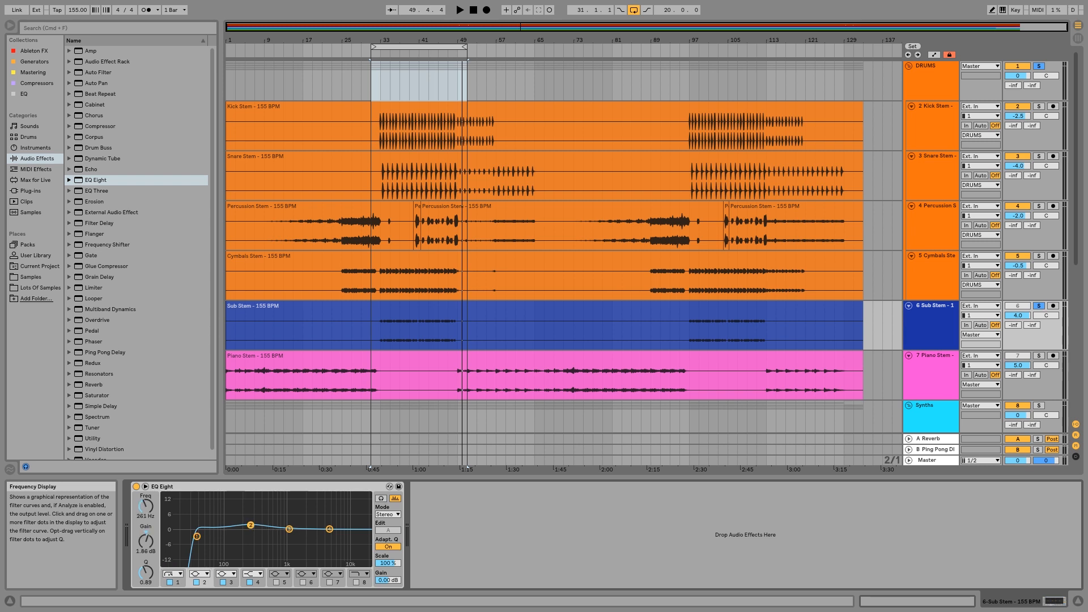
pyautogui.moveTo(250, 525); pyautogui.dragTo(248, 526)
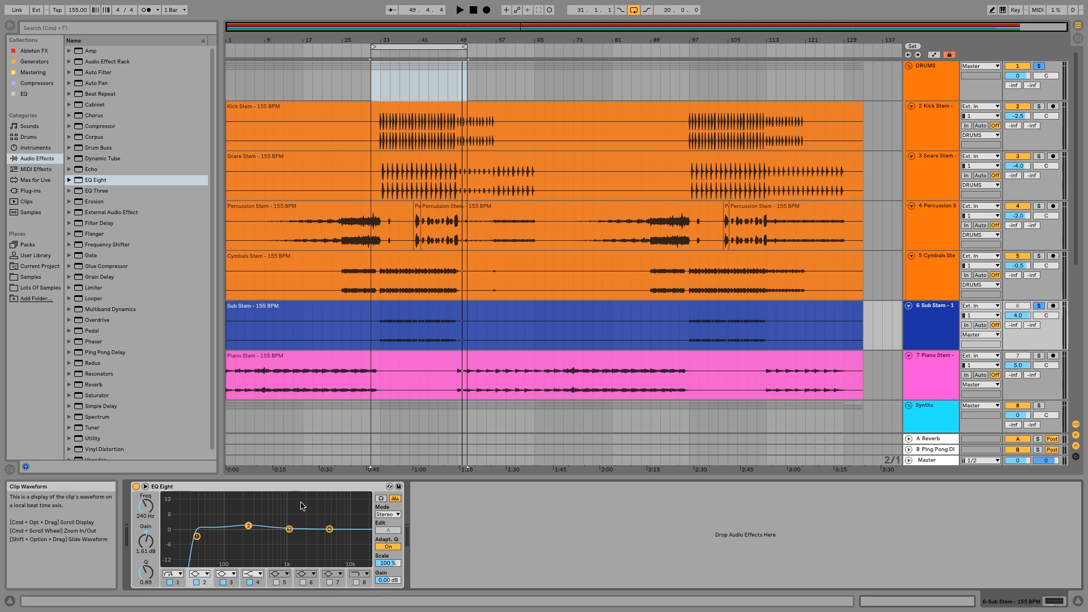
# Set band 4 to -3.60 dB at 2.45 kHz, lower band 3 slightly and raise band 2 to 2.60 dB at 230 Hz.
pyautogui.moveTo(329, 529); pyautogui.dragTo(310, 537)
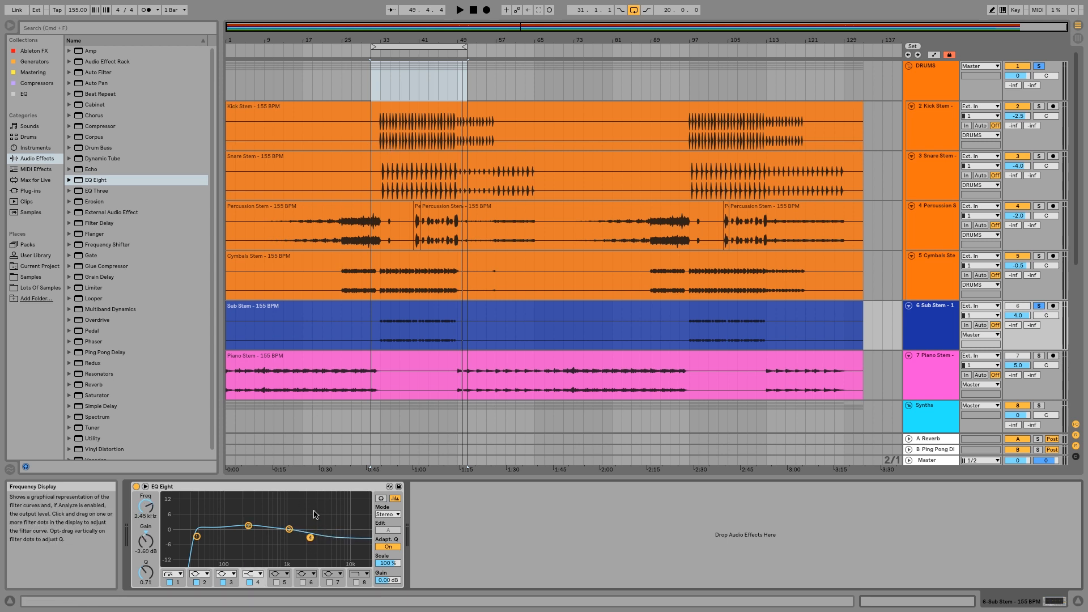
pyautogui.rightClick(311, 493)
pyautogui.click(315, 485)
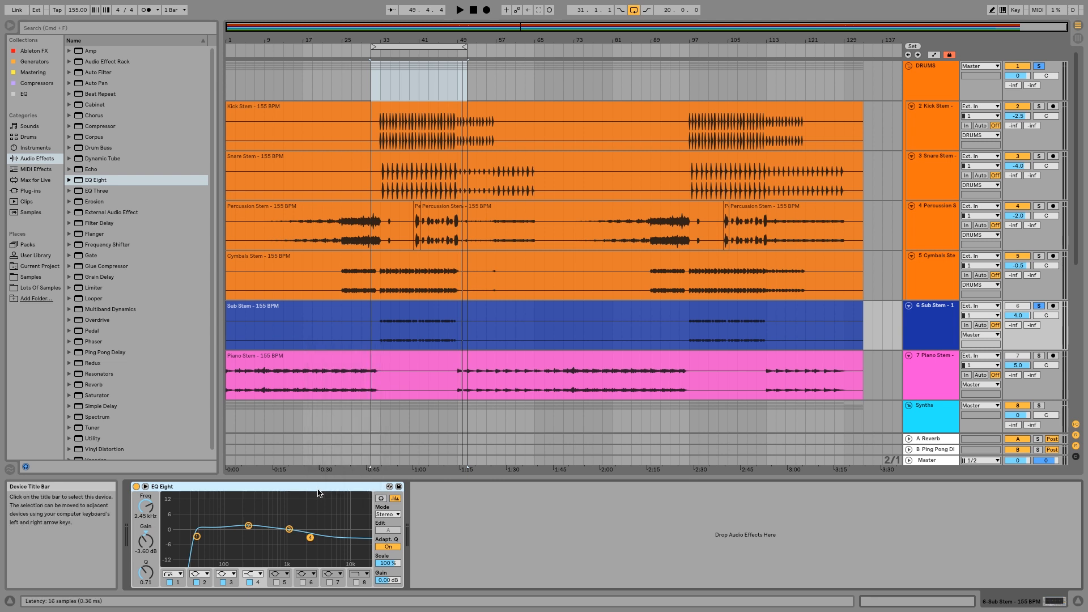
pyautogui.moveTo(289, 529); pyautogui.dragTo(247, 524)
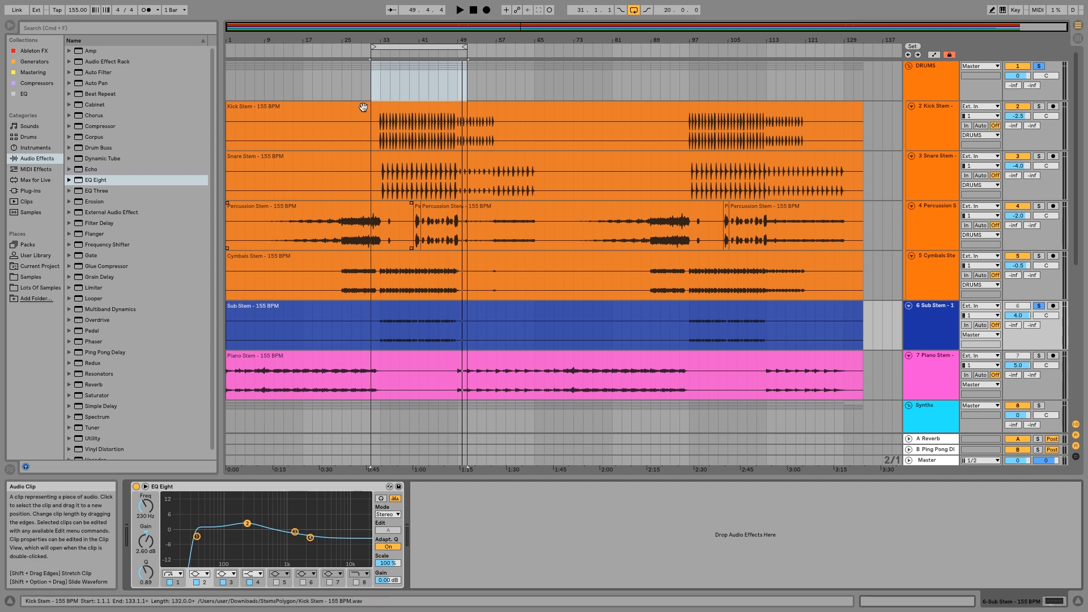
# Play the loop from its start, move band 2 to 337 Hz and set the low cut to 35.9 Hz with a Q of 0.78.
pyautogui.click(375, 55)
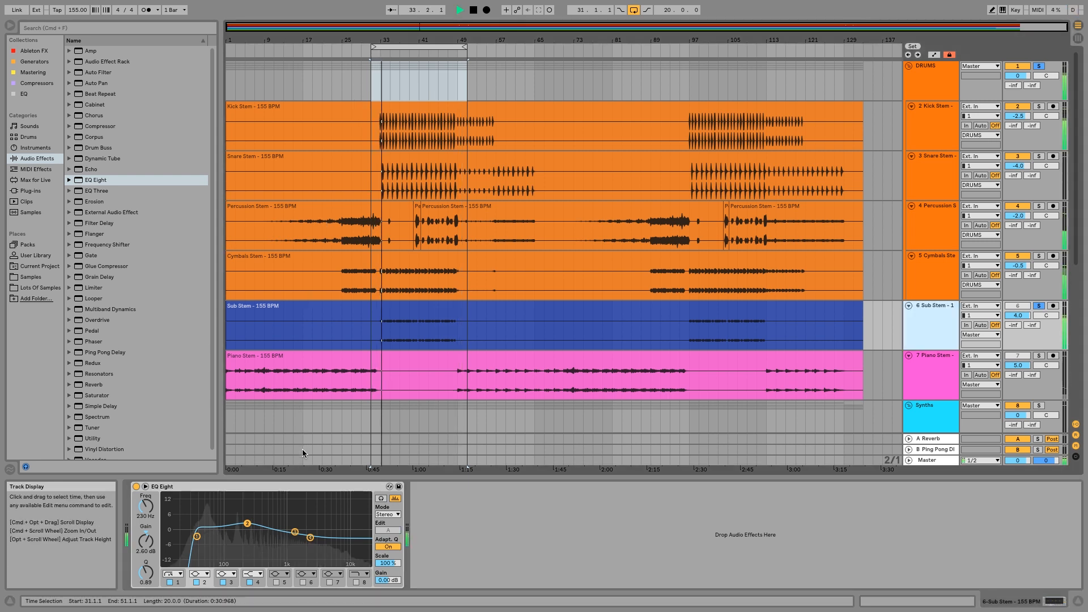
pyautogui.moveTo(247, 523); pyautogui.dragTo(258, 523)
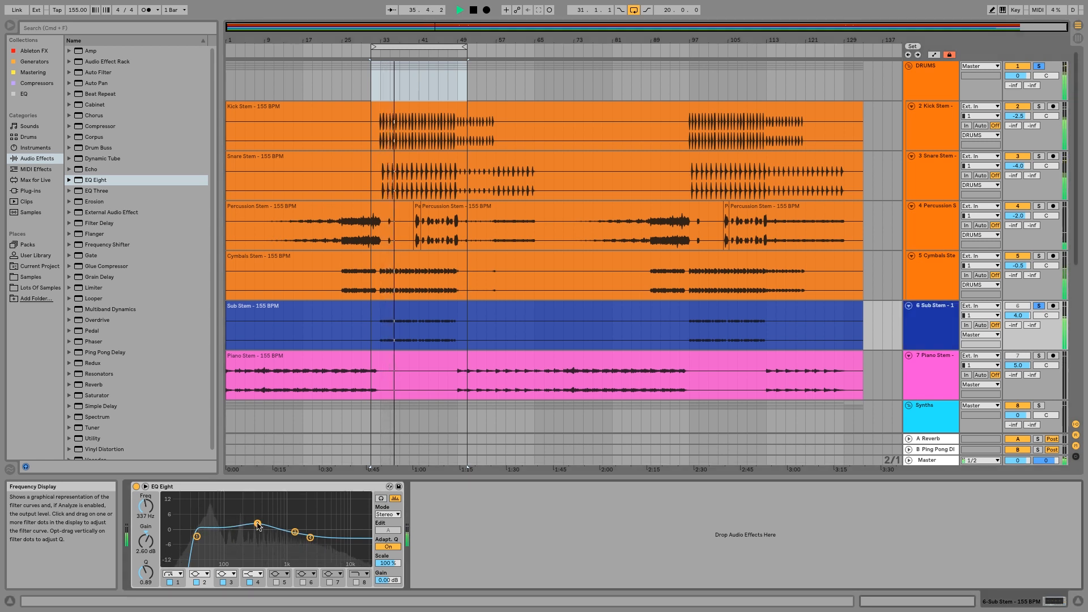
pyautogui.moveTo(197, 536); pyautogui.dragTo(198, 536)
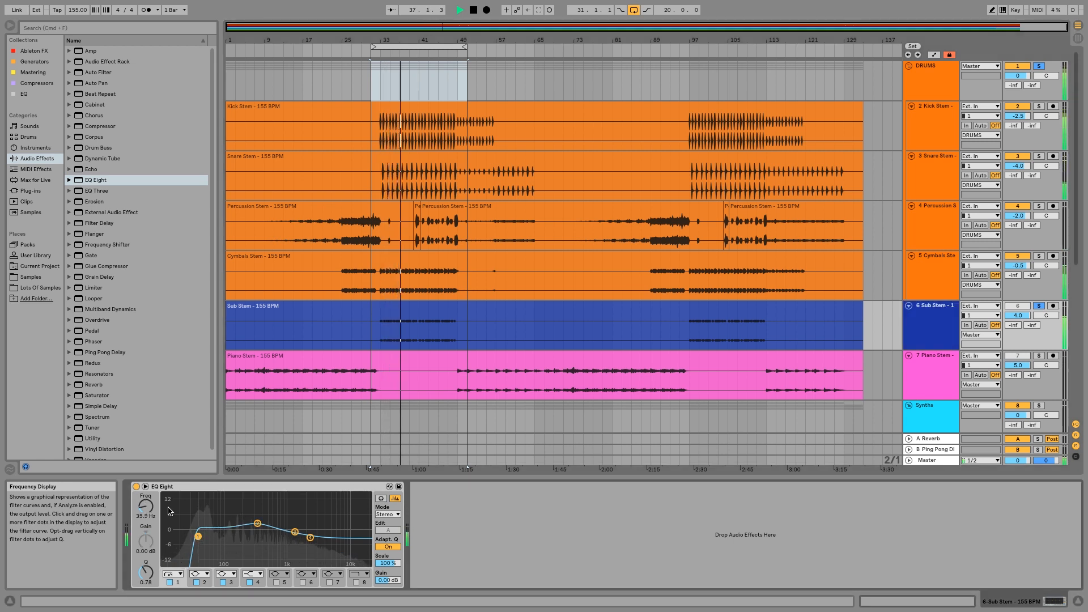
# Compare the sub with EQ Eight bypassed and active, and set band 2 to 2.36 dB at 303 Hz with a Q of 0.75.
pyautogui.click(136, 486)
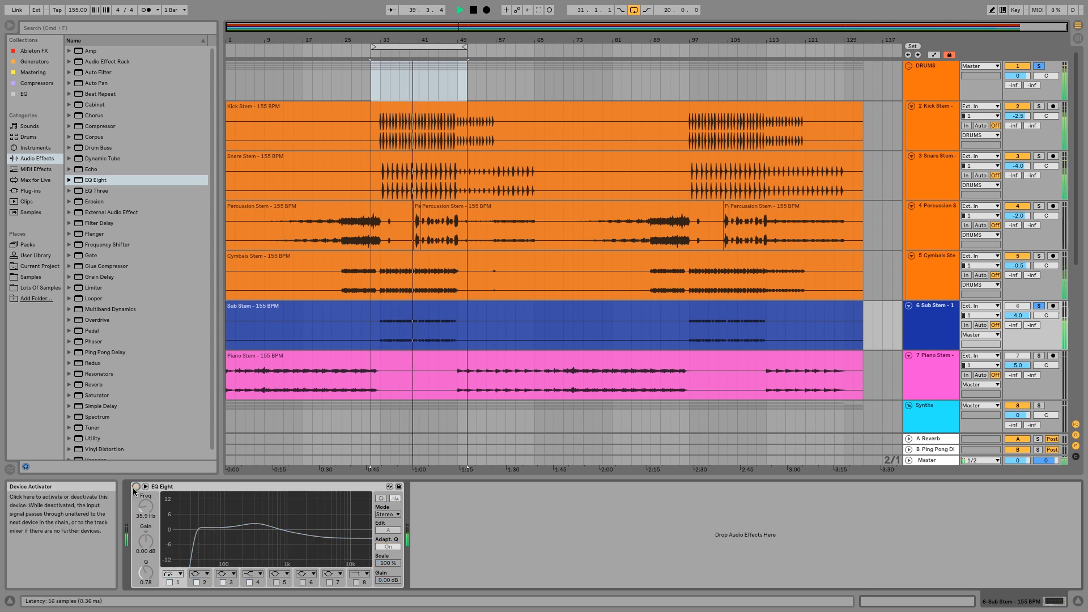
pyautogui.click(134, 488)
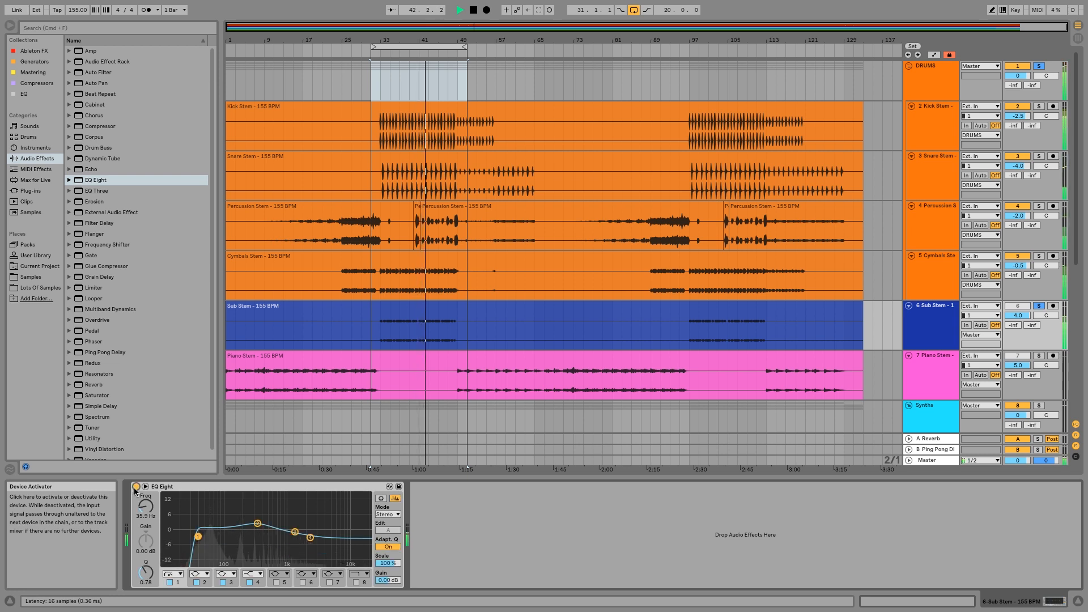
pyautogui.moveTo(258, 524); pyautogui.dragTo(253, 523)
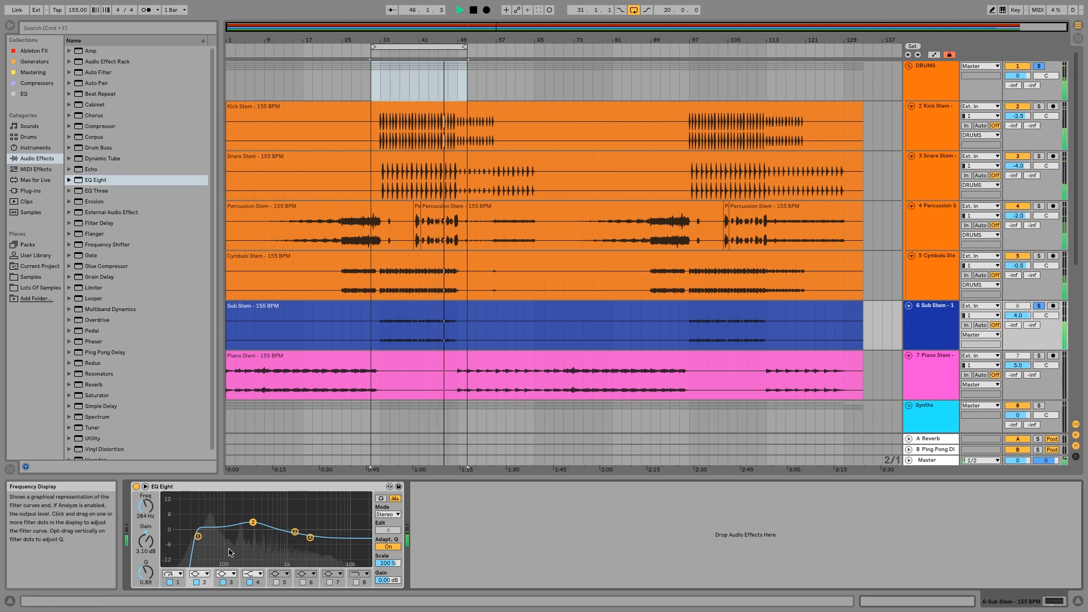
pyautogui.moveTo(146, 573); pyautogui.dragTo(146, 579)
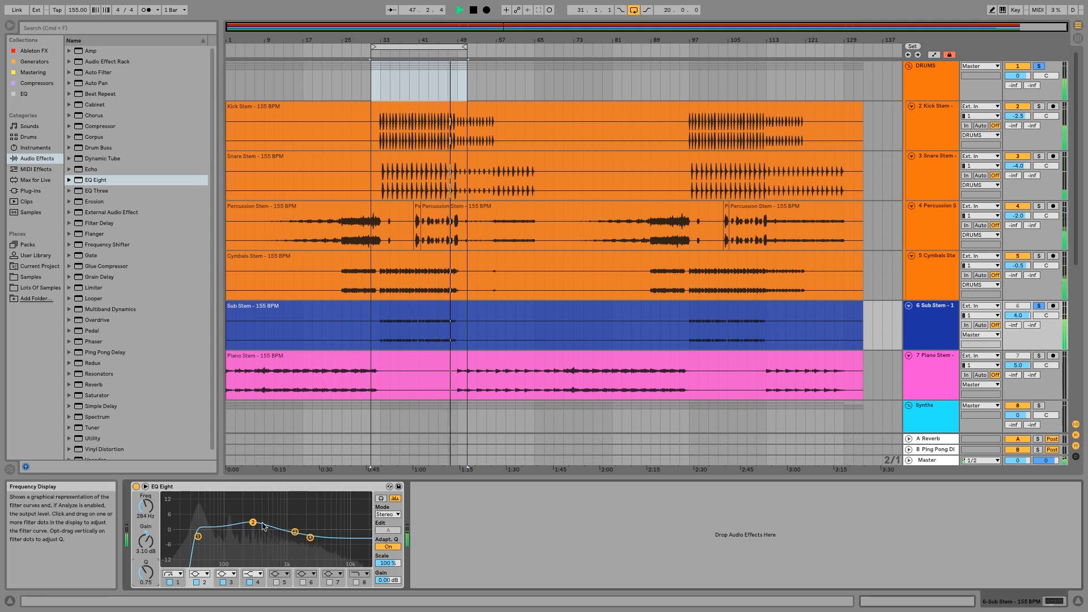
pyautogui.moveTo(253, 523); pyautogui.dragTo(257, 521)
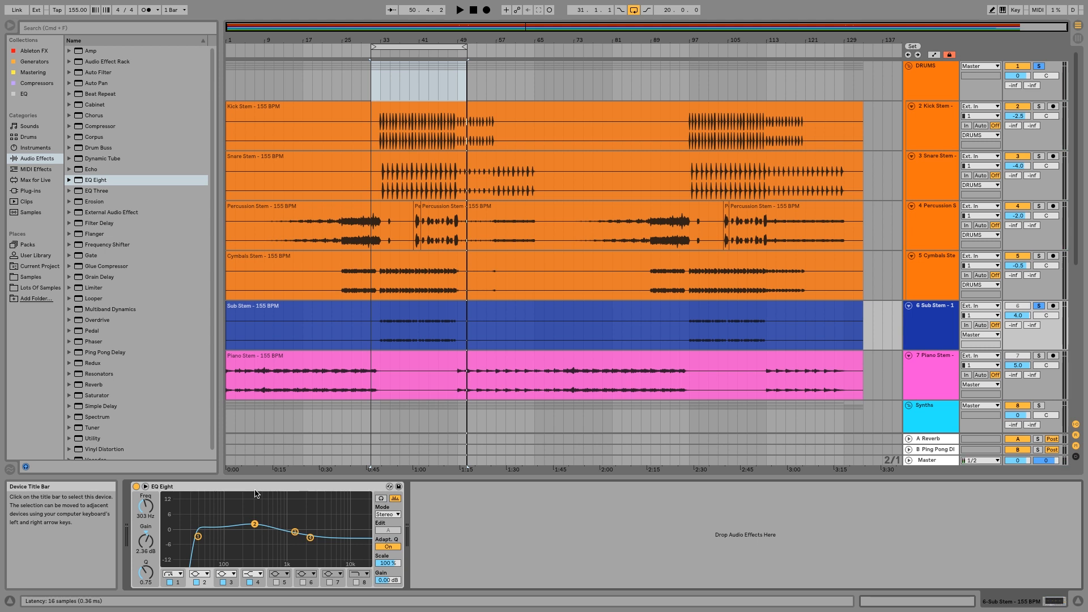
# Solo the Chord Synth stem alongside the drums and sub, and play from the start of the loop.
pyautogui.scroll(-3, 400, 302)
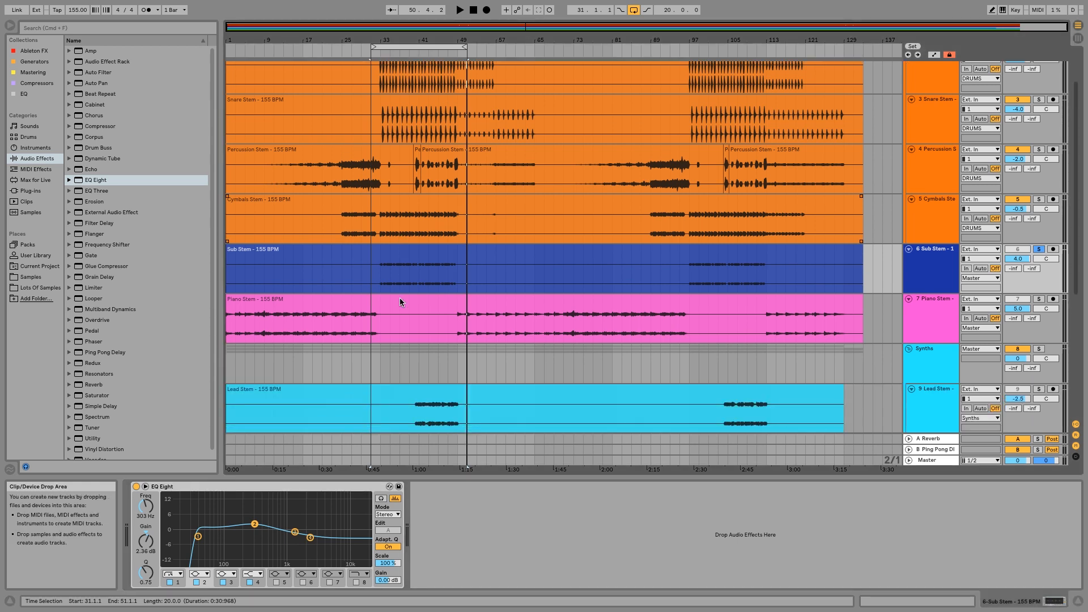
pyautogui.scroll(-3, 400, 302)
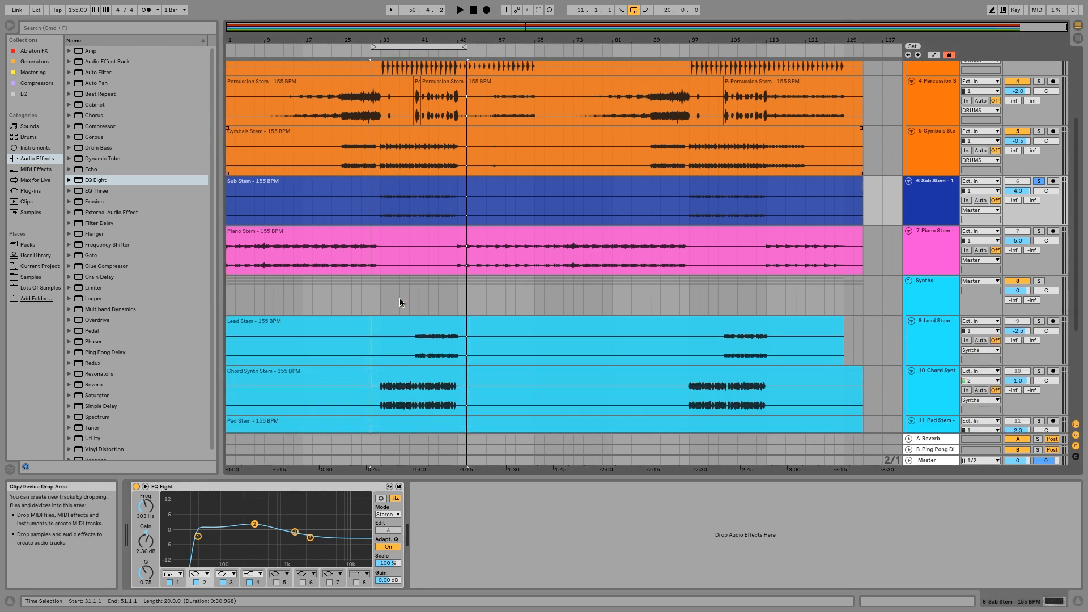
pyautogui.scroll(5, 400, 301)
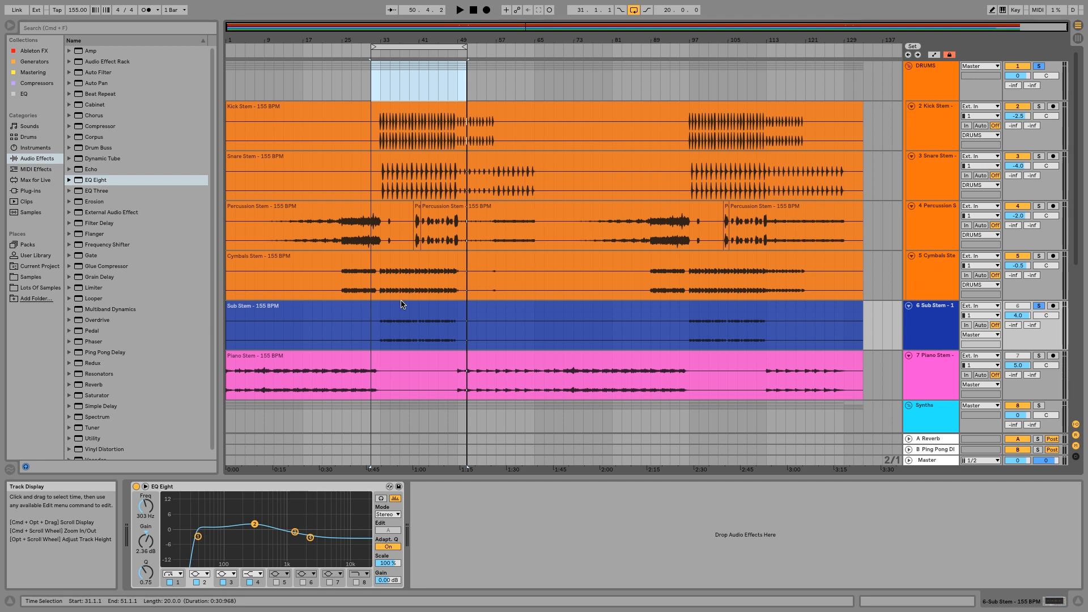
pyautogui.scroll(-3, 401, 304)
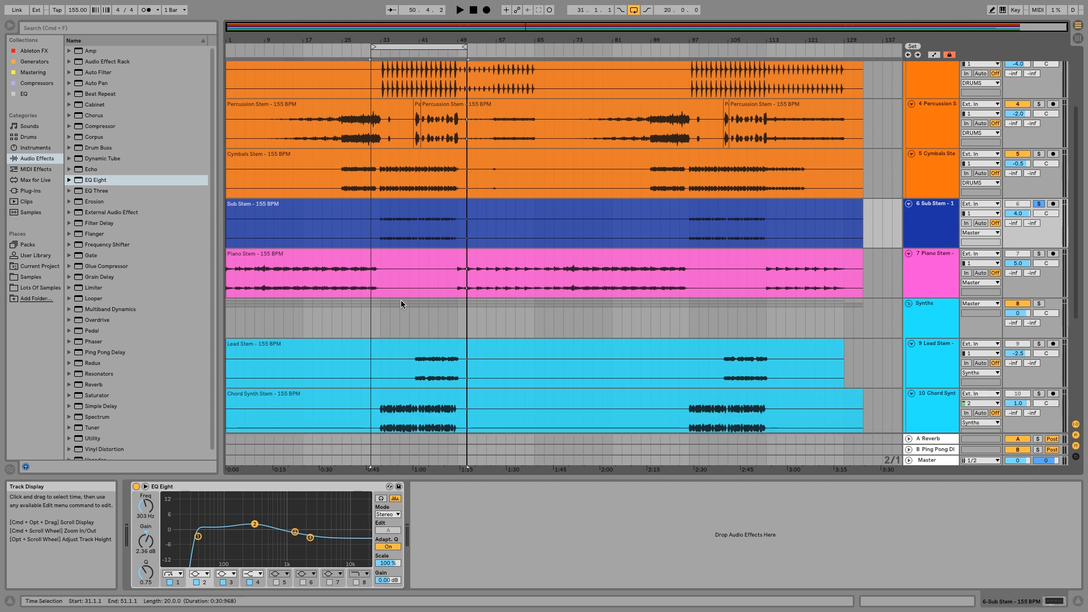
pyautogui.scroll(-1, 401, 305)
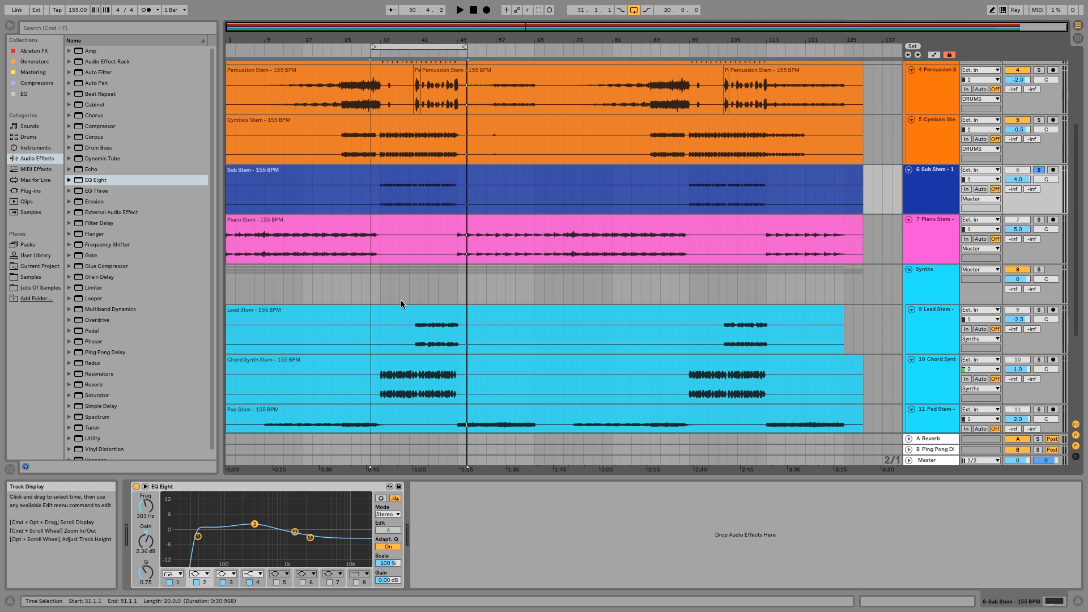
pyautogui.scroll(-5, 401, 301)
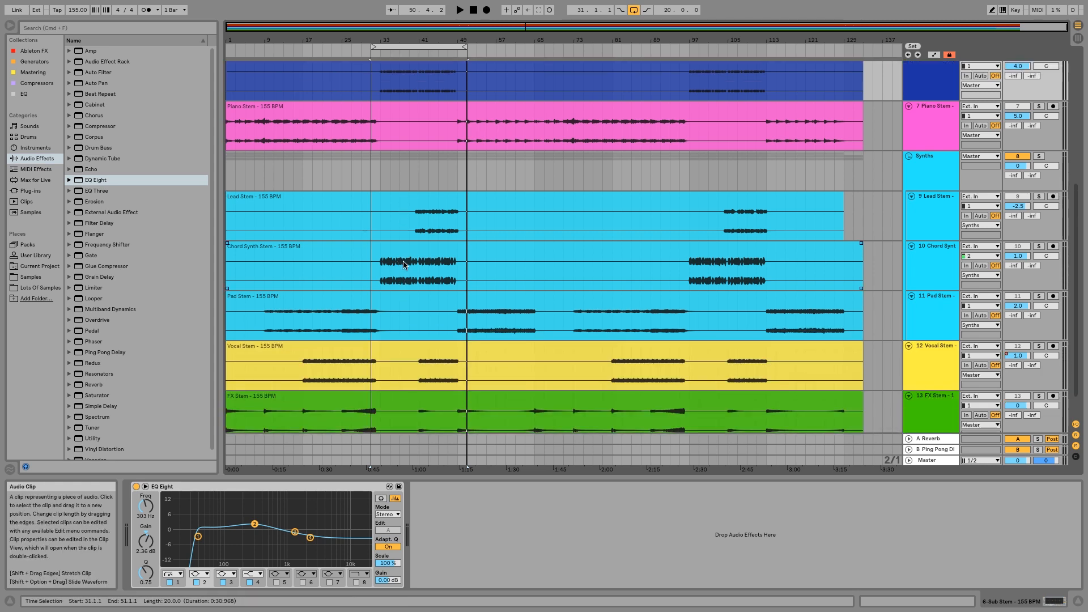
pyautogui.scroll(4, 403, 261)
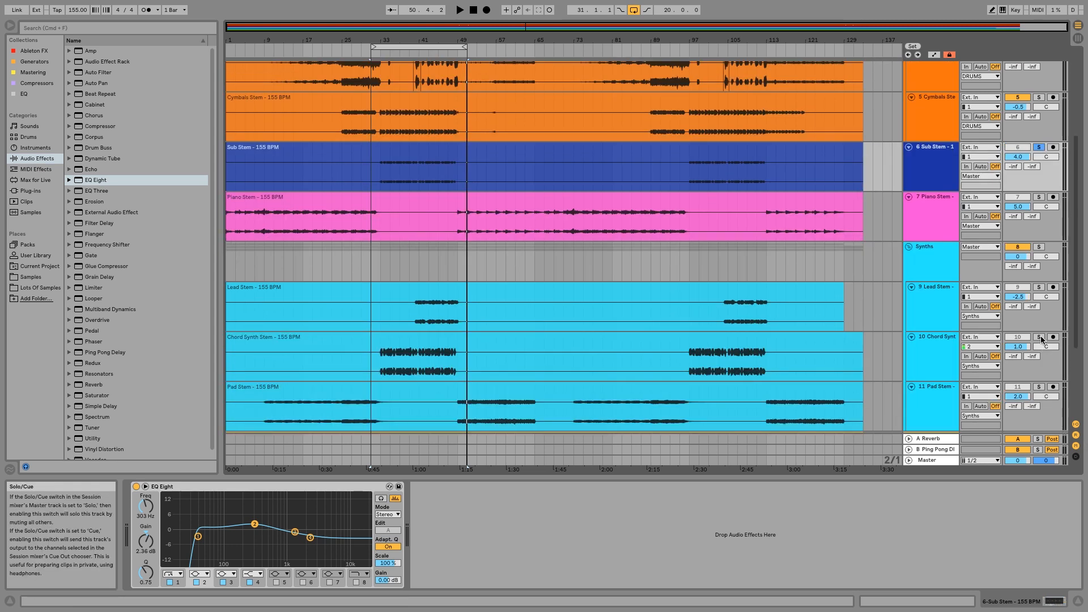
pyautogui.click(1040, 337)
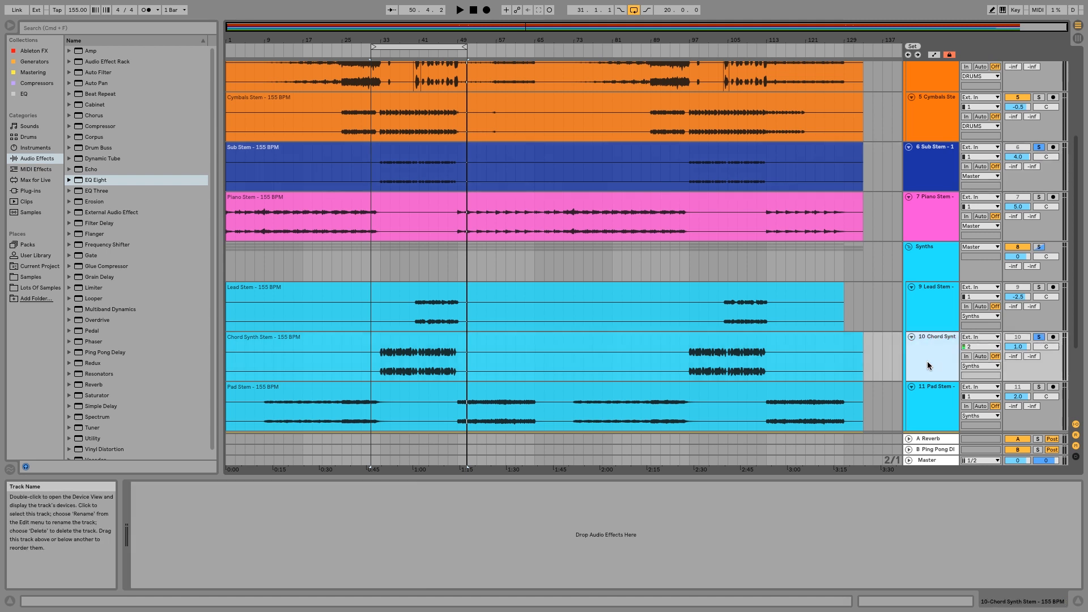
pyautogui.click(374, 52)
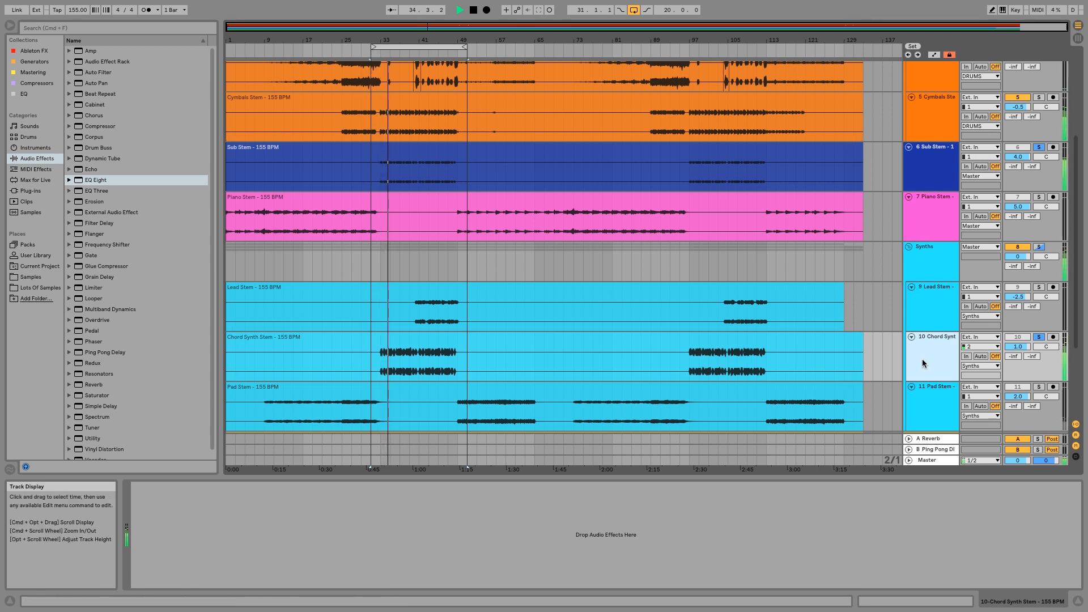
pyautogui.click(810, 353)
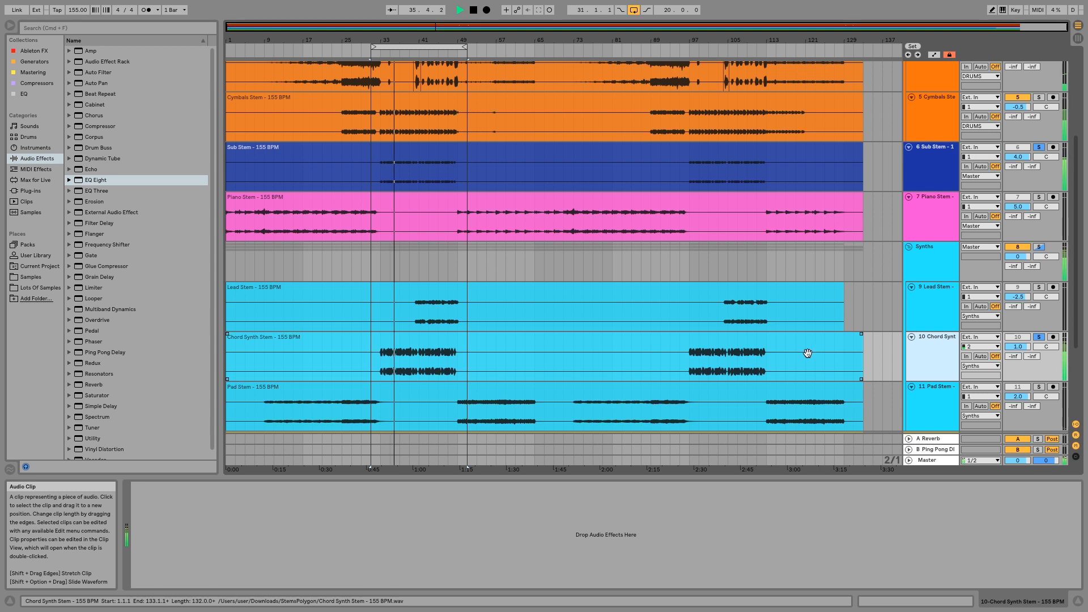
pyautogui.click(900, 368)
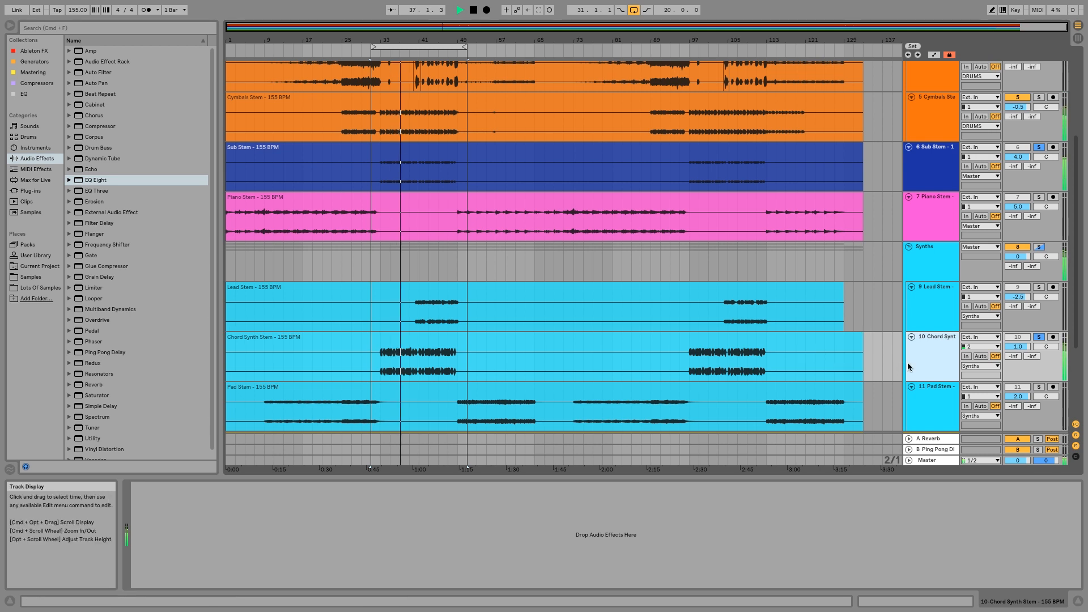
# Compare the sub stem with its EQ Eight off and on, stop playback and set the device's output gain to 0.50 dB.
pyautogui.click(931, 141)
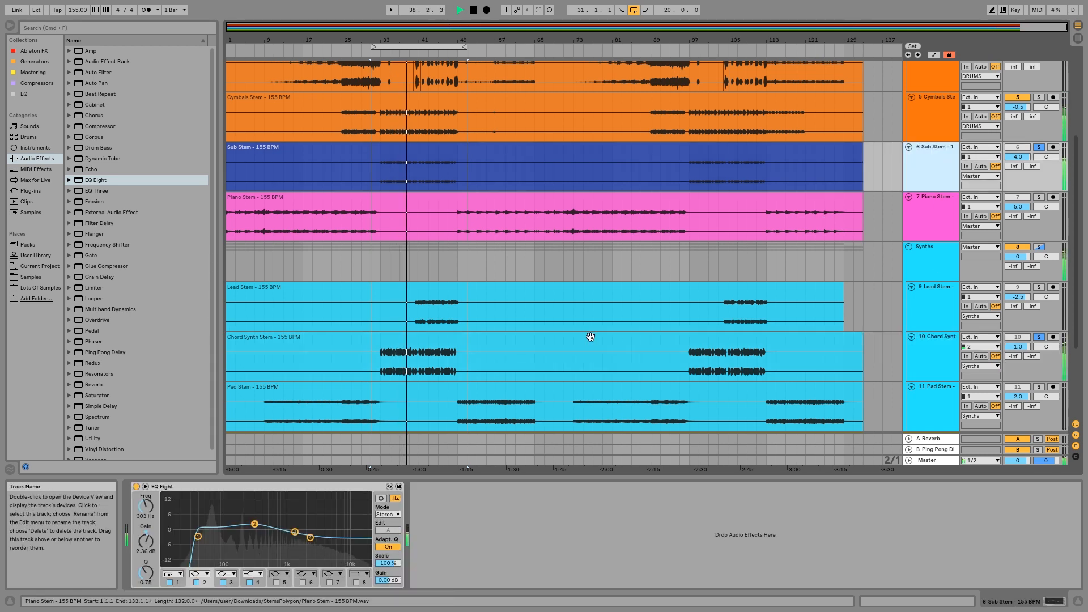
pyautogui.click(136, 487)
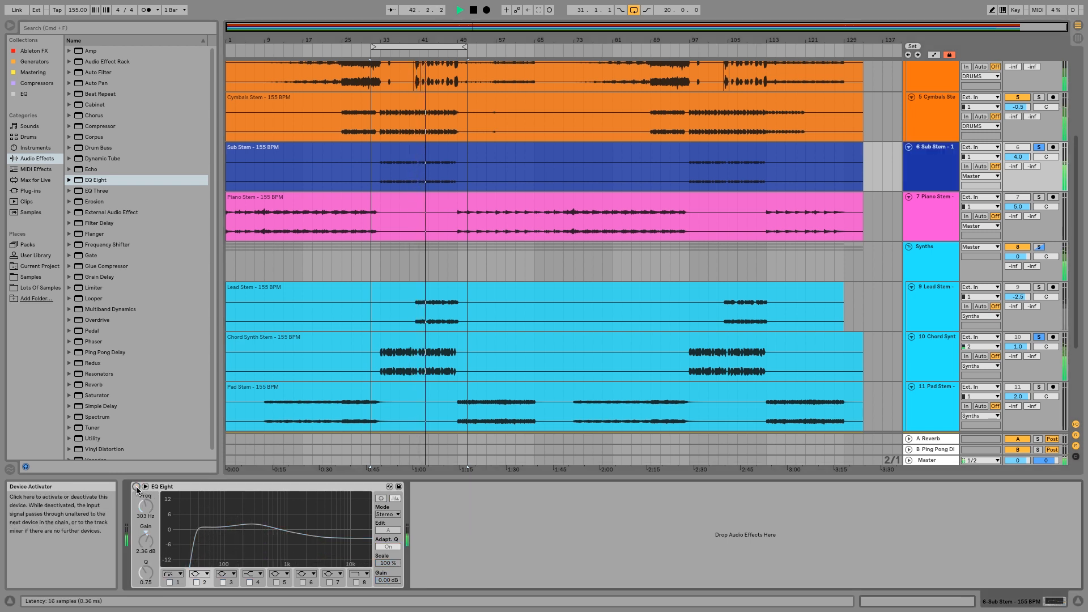
pyautogui.click(136, 487)
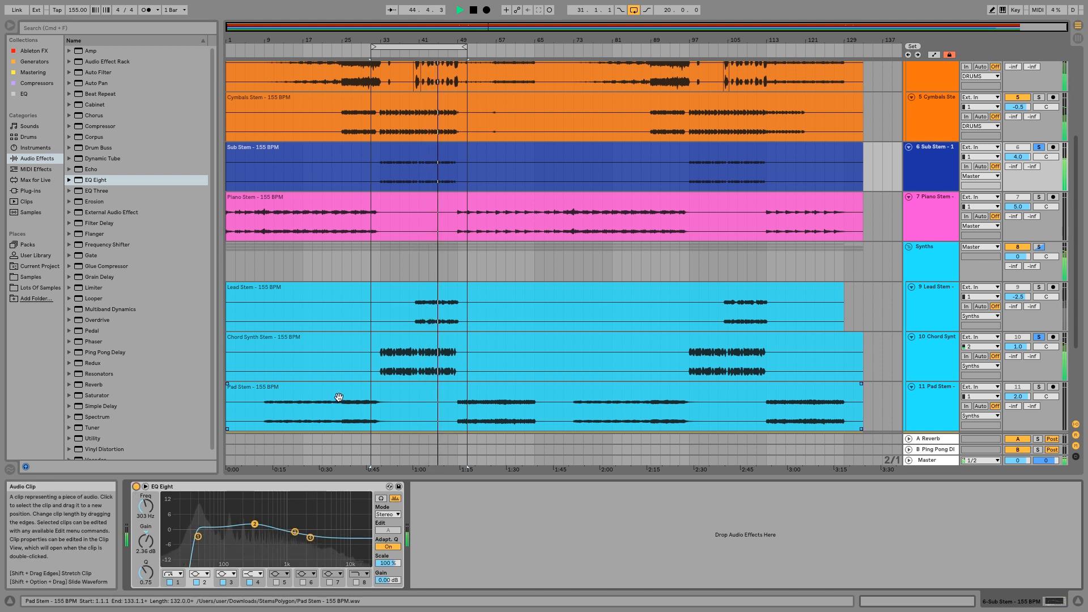
pyautogui.press('space')
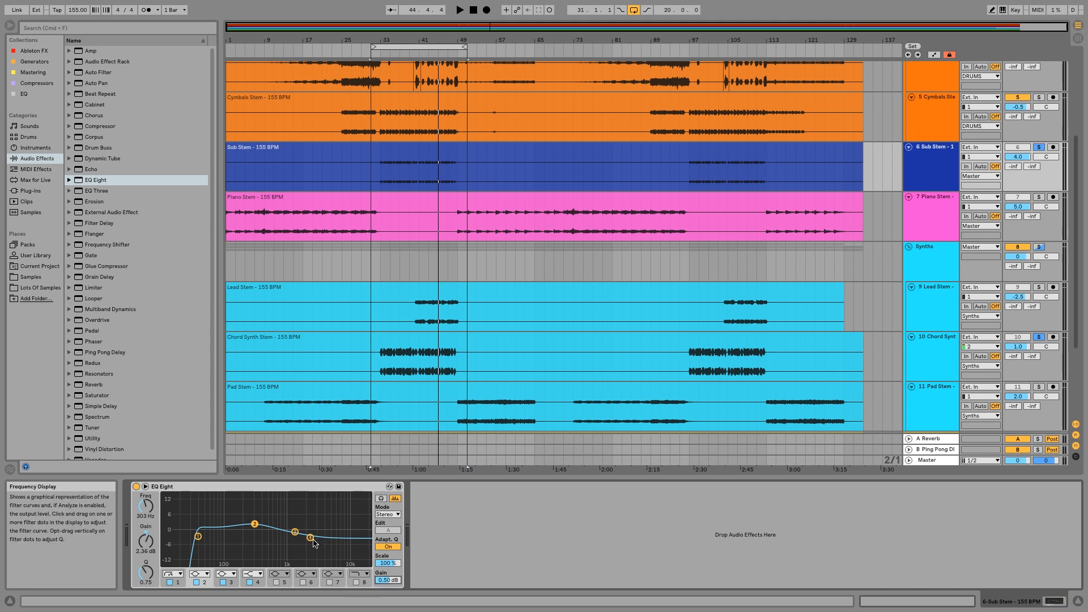
# Set the sub EQ's band 4 to -4.34 dB at 2.50 kHz and band 3 to -0.62 dB at 1.35 kHz, and collapse the device.
pyautogui.moveTo(315, 543); pyautogui.dragTo(316, 545)
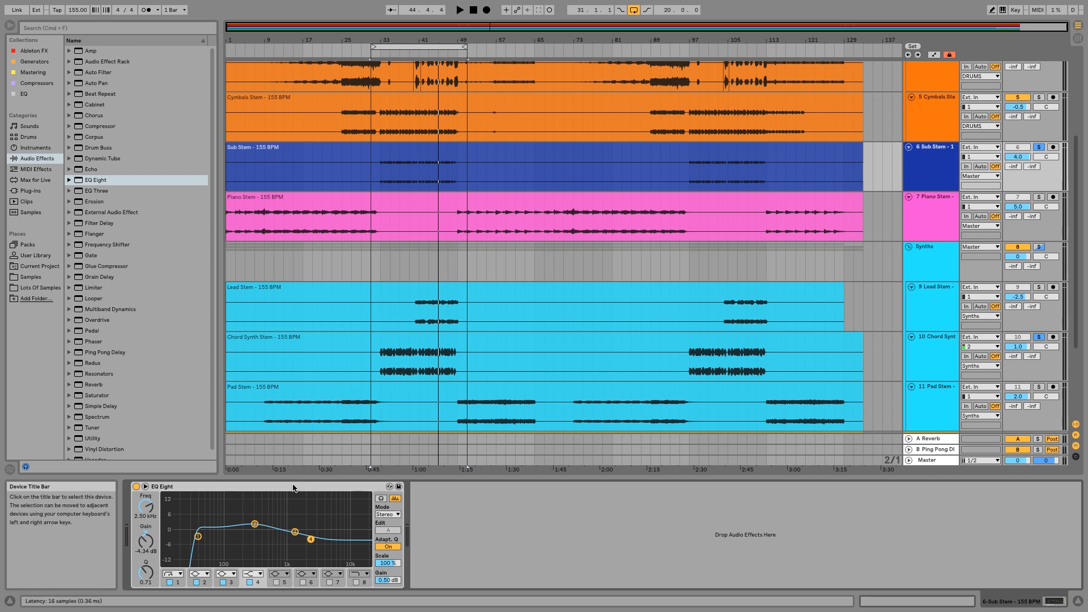
pyautogui.click(294, 531)
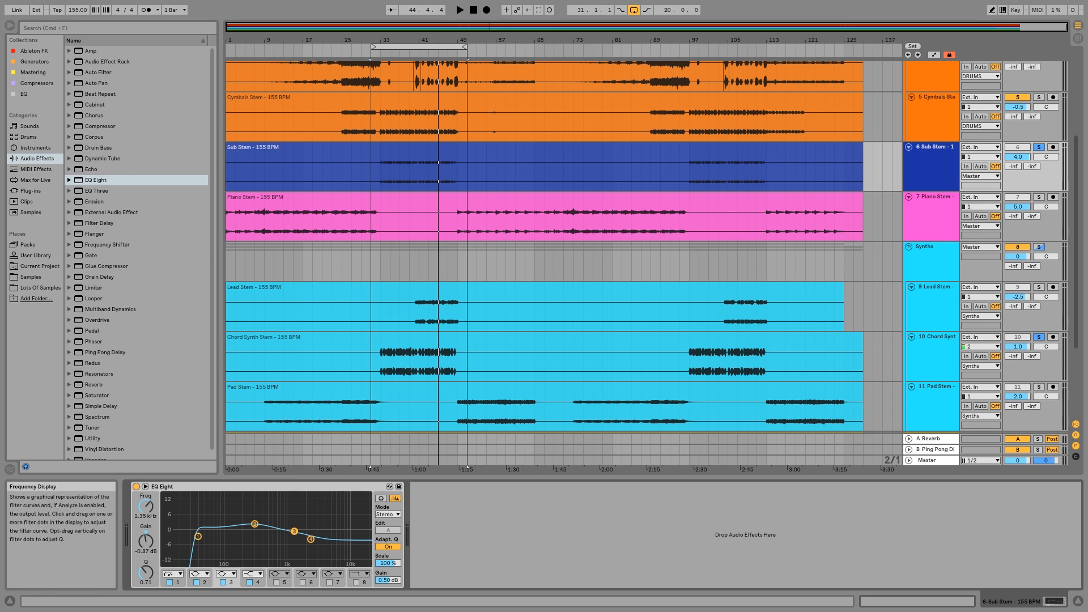
pyautogui.doubleClick(273, 487)
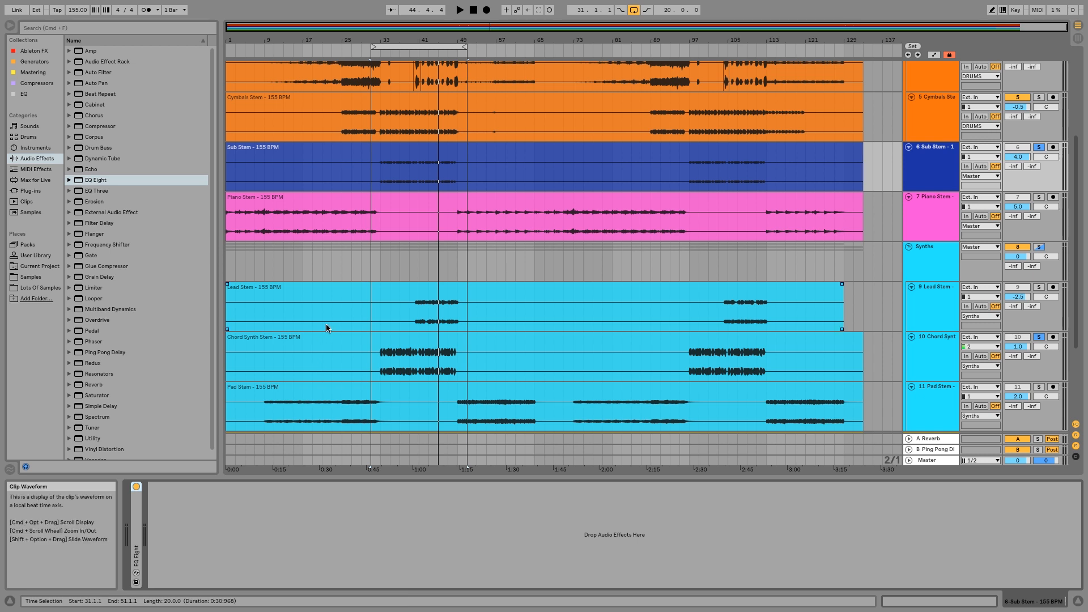
# Add EQ Eight to the Chord Synth track and play from the start of the loop.
pyautogui.click(913, 370)
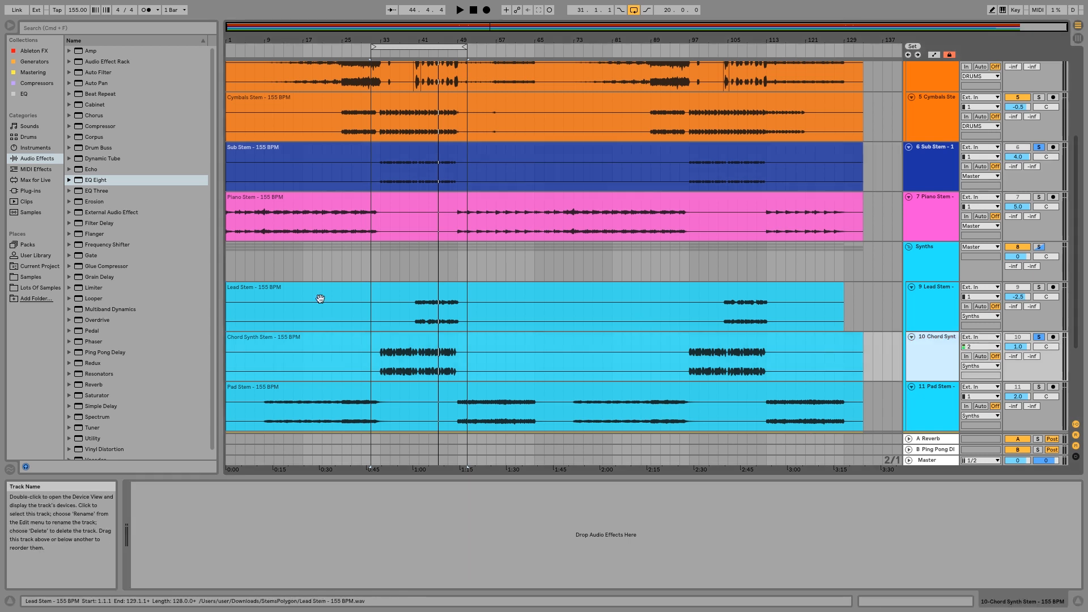
pyautogui.doubleClick(100, 181)
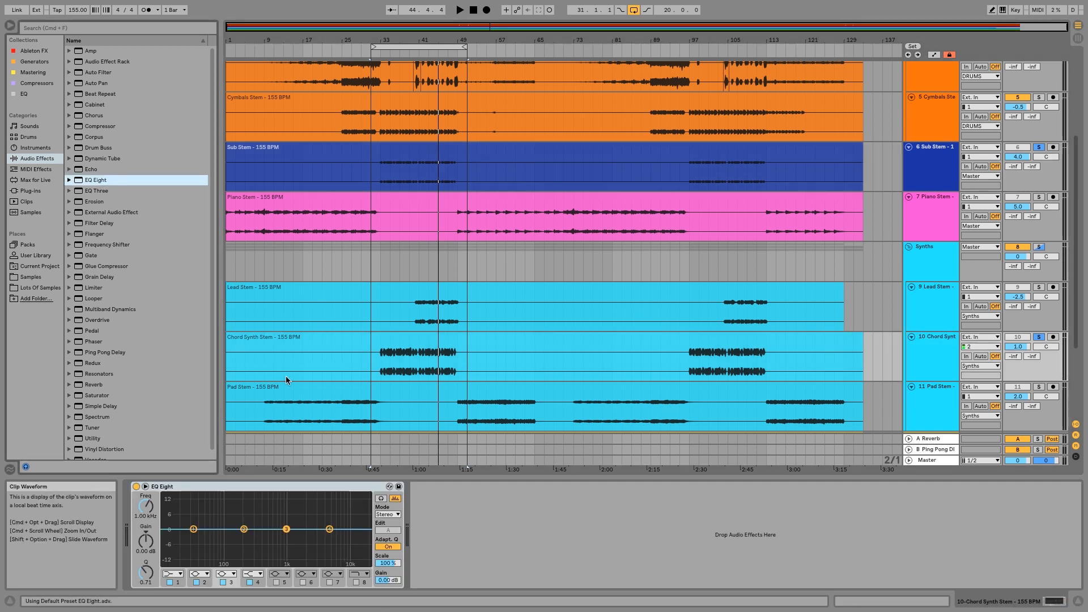
pyautogui.click(372, 54)
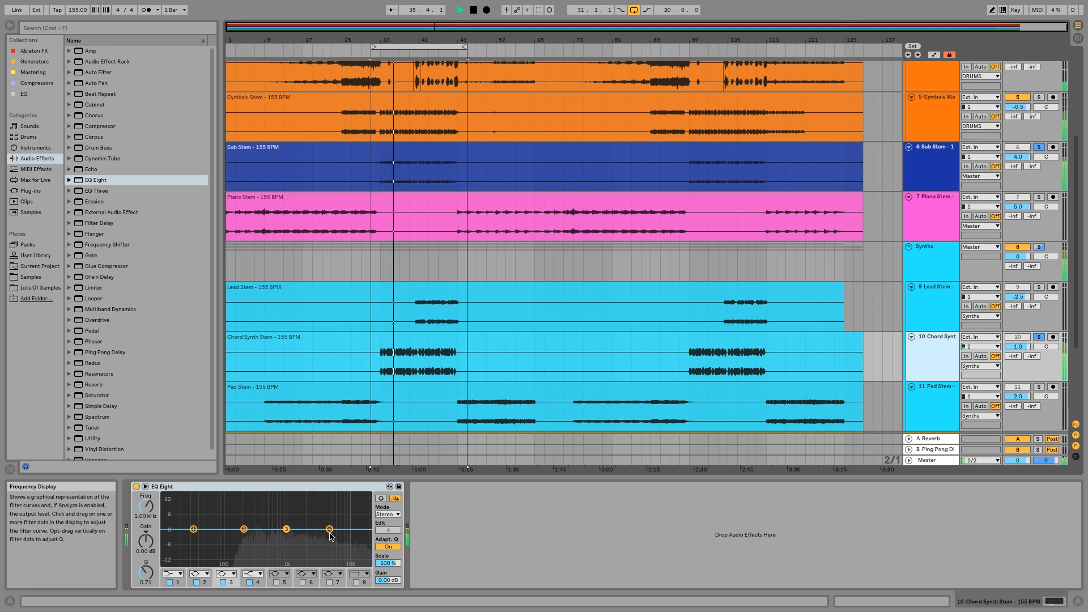
# Raise the Chord Synth EQ's high shelf in band 4 to 2.36 dB at 2.15 kHz.
pyautogui.moveTo(330, 528); pyautogui.dragTo(307, 524)
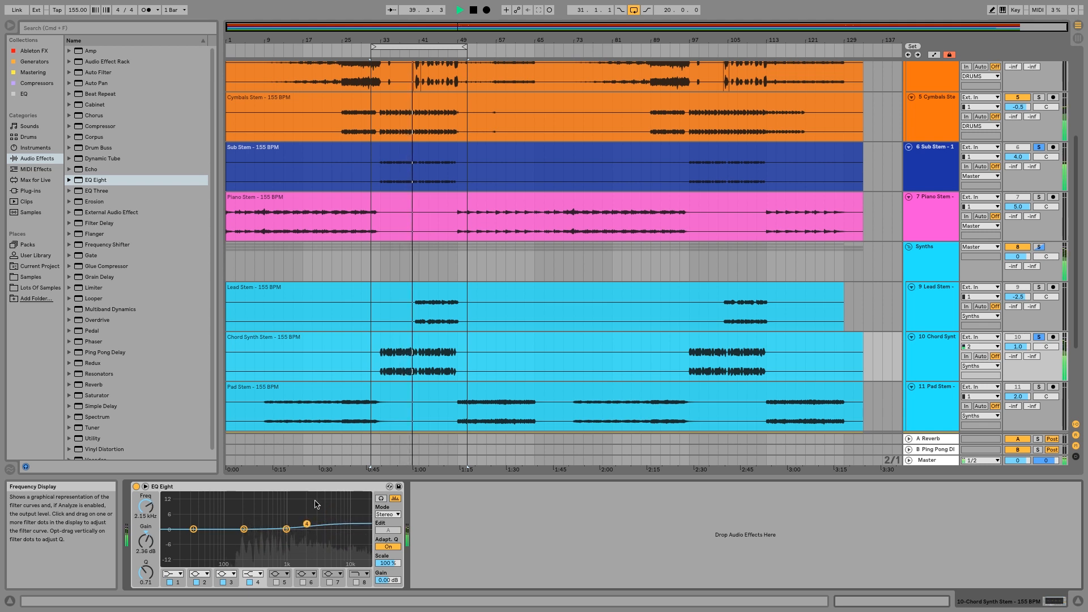
pyautogui.rightClick(315, 498)
pyautogui.press('Escape')
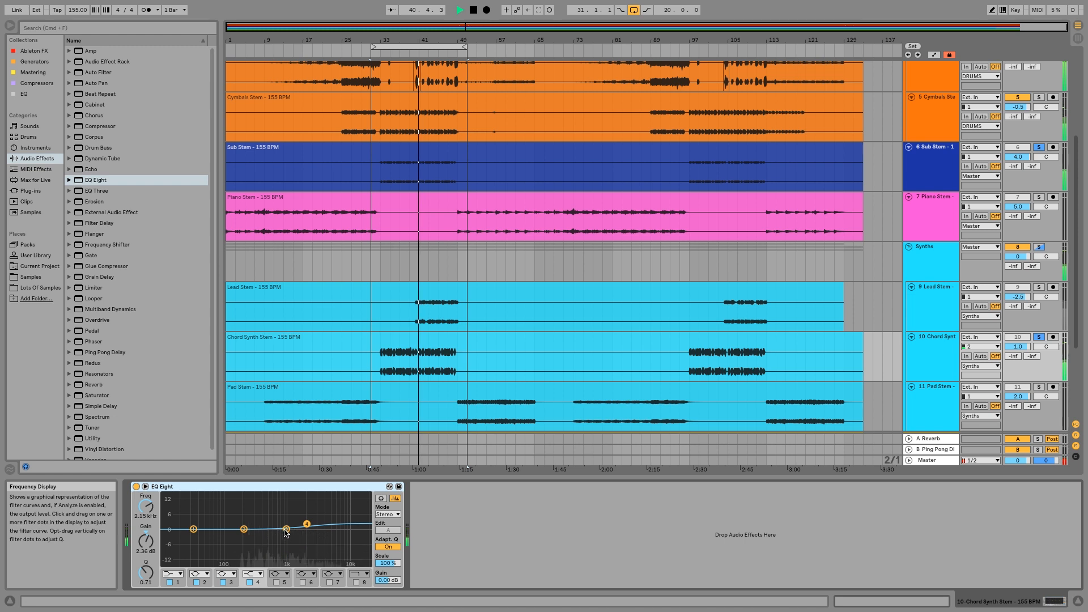
# Sweep band 3 as a narrow 15 dB boost to 3.31 kHz with a Q of 4.43, and set its gain there to -3.10 dB.
pyautogui.moveTo(284, 529); pyautogui.dragTo(285, 520)
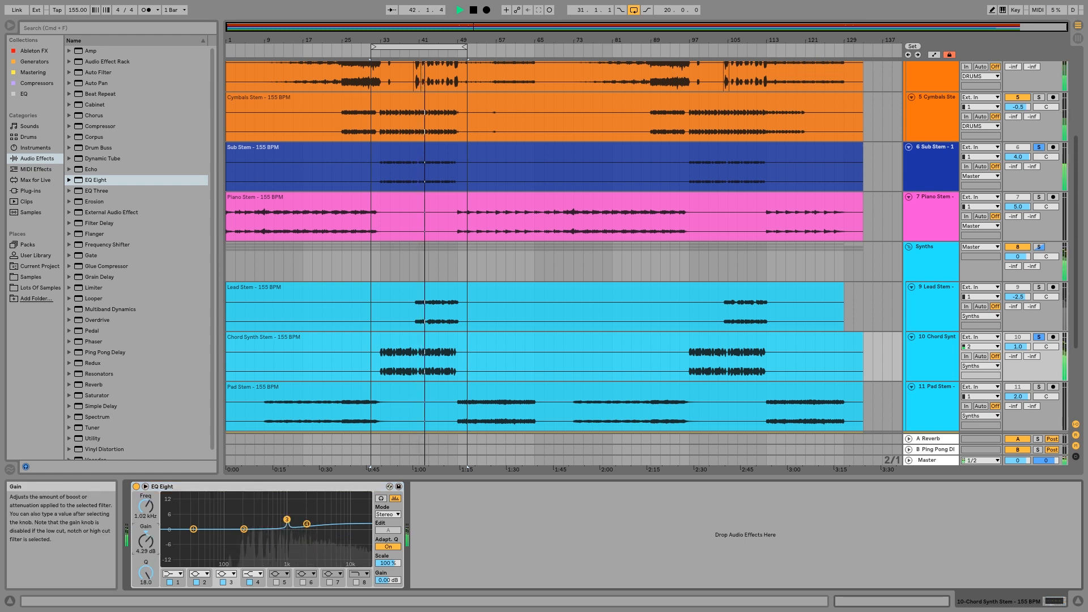
pyautogui.moveTo(146, 541); pyautogui.dragTo(146, 502)
pyautogui.moveTo(146, 573); pyautogui.dragTo(146, 600)
pyautogui.moveTo(143, 507); pyautogui.dragTo(142, 489)
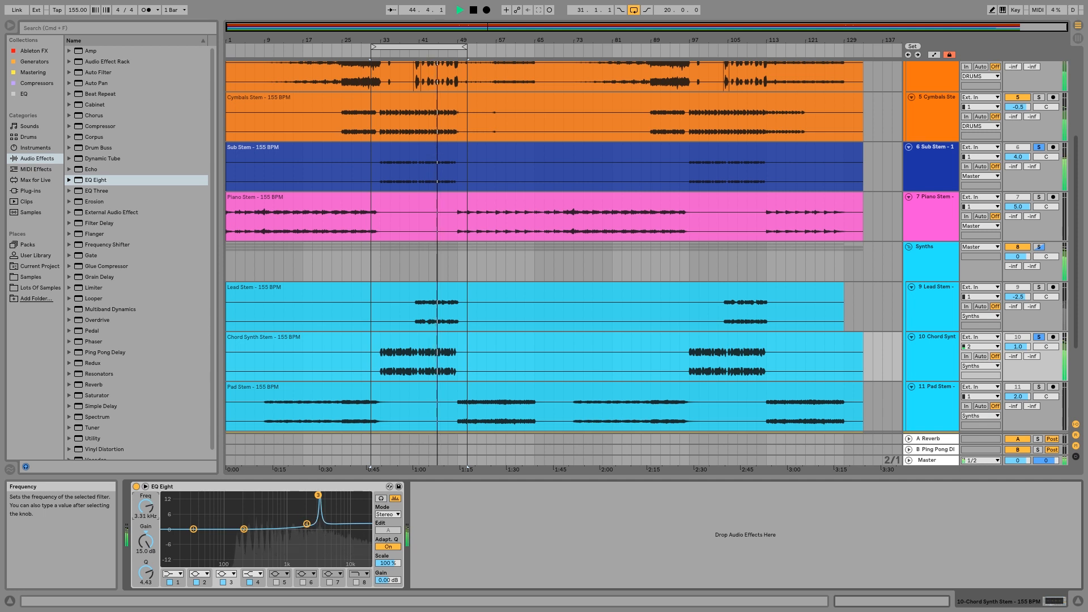
pyautogui.moveTo(146, 541); pyautogui.dragTo(146, 573)
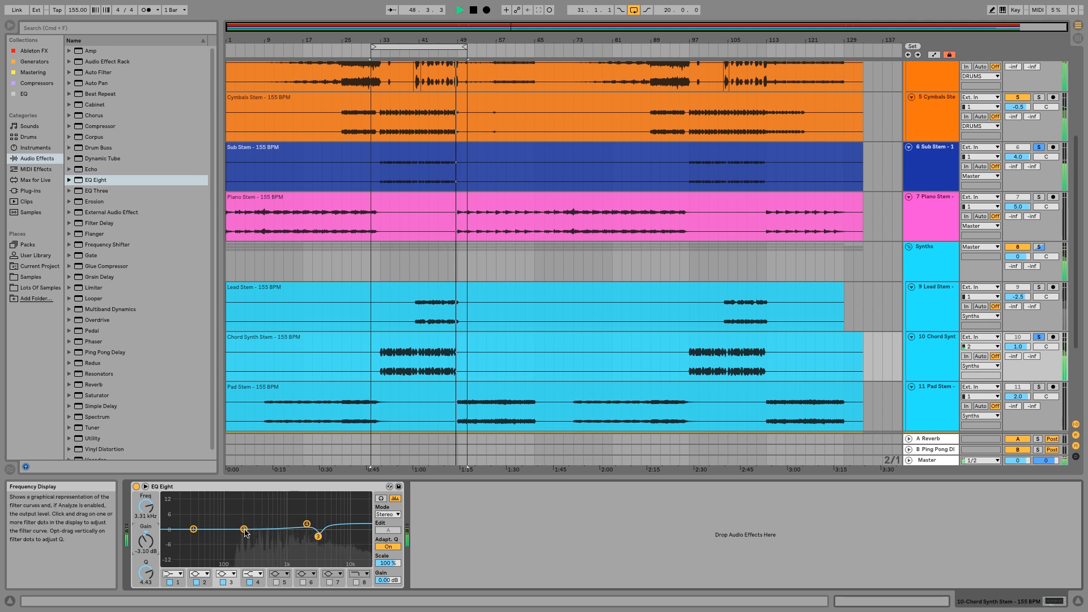
# Set band 2 to -2.36 dB at 864 Hz with a Q of 1.87, and set band 4's gain to 2.11 dB.
pyautogui.moveTo(245, 530); pyautogui.dragTo(258, 530)
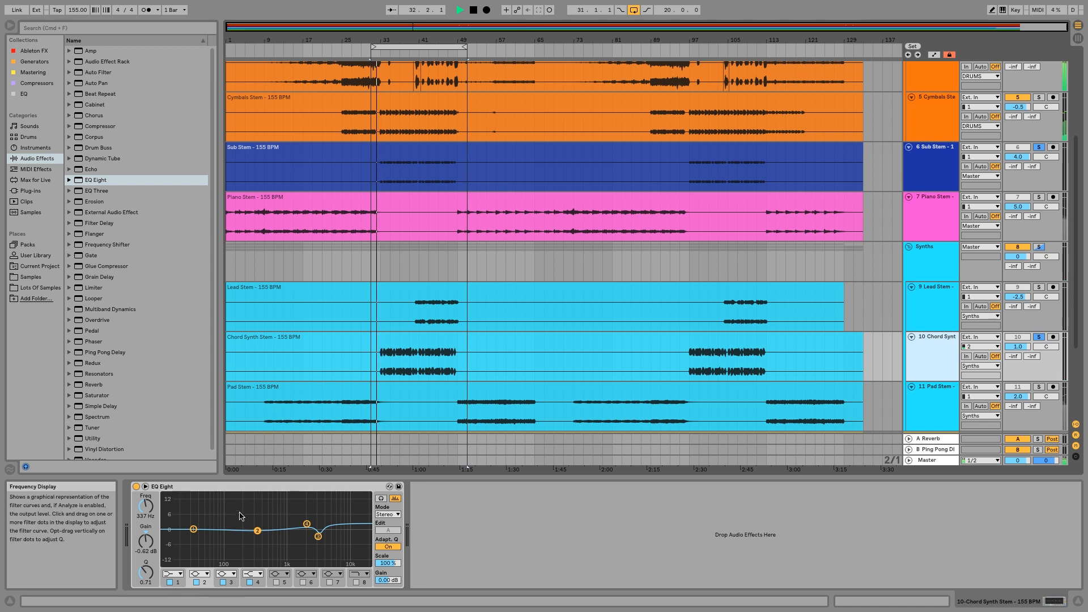
pyautogui.moveTo(145, 542); pyautogui.dragTo(146, 567)
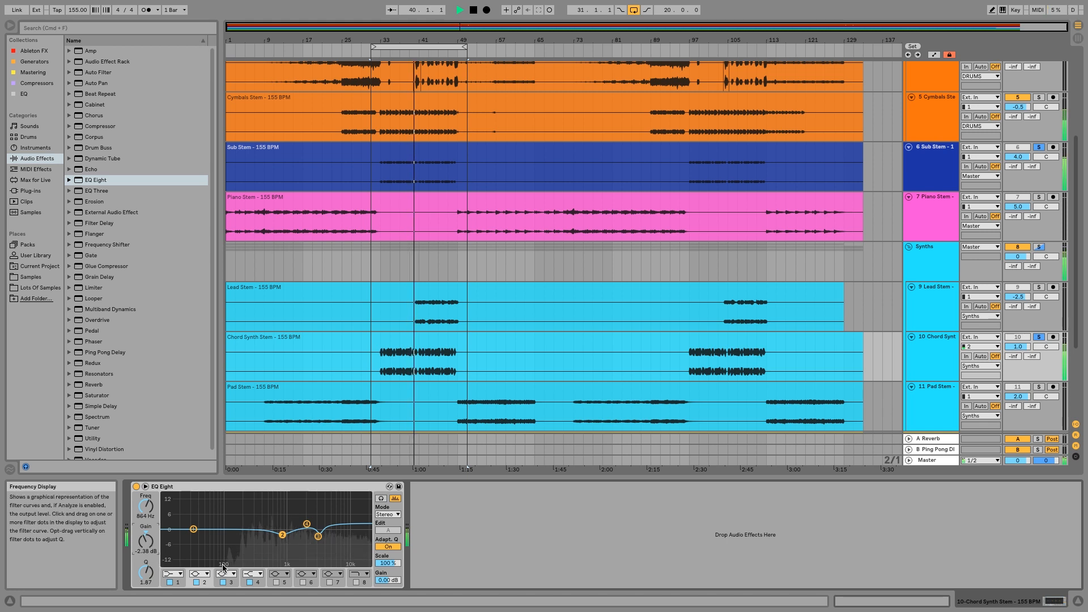
pyautogui.click(256, 579)
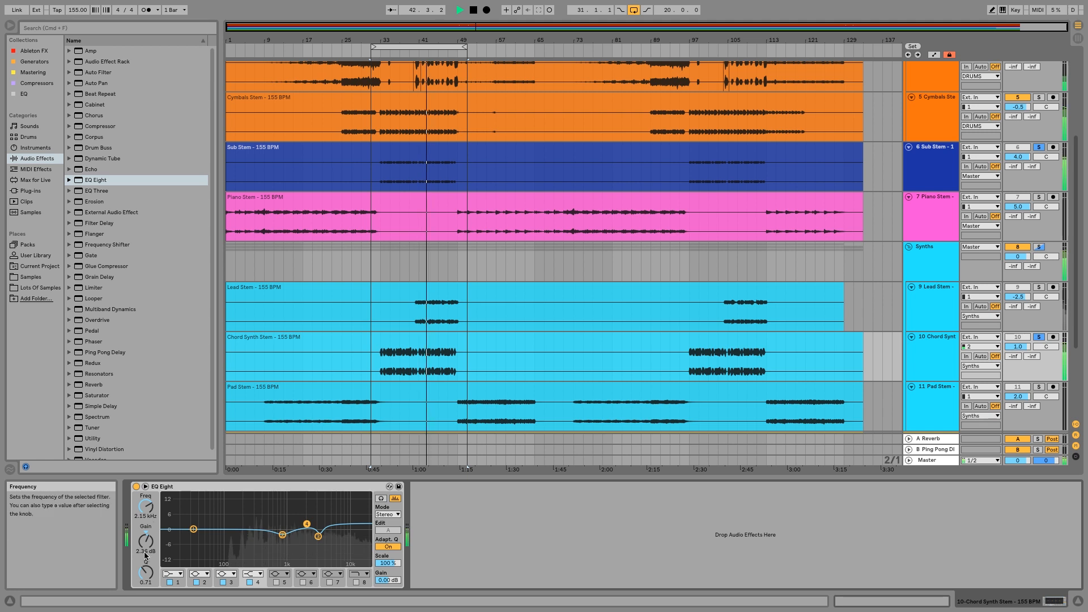
pyautogui.moveTo(146, 542); pyautogui.dragTo(146, 544)
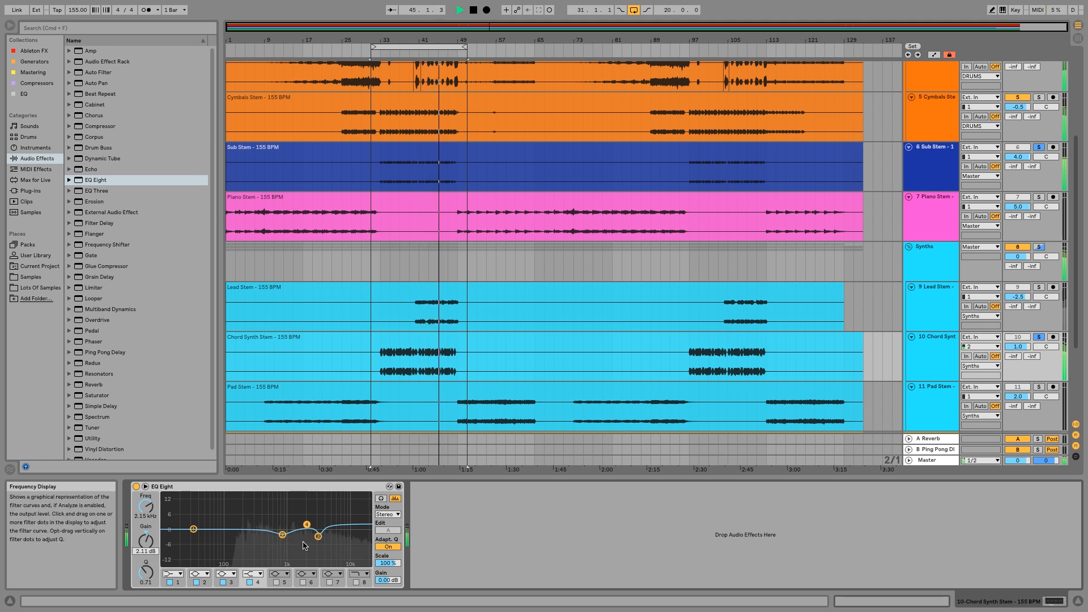
# Change band 1 of the Chord Synth EQ to a bell and boost it 1.36 dB at 408 Hz with a Q of 0.85.
pyautogui.moveTo(193, 529); pyautogui.dragTo(262, 531)
pyautogui.click(177, 574)
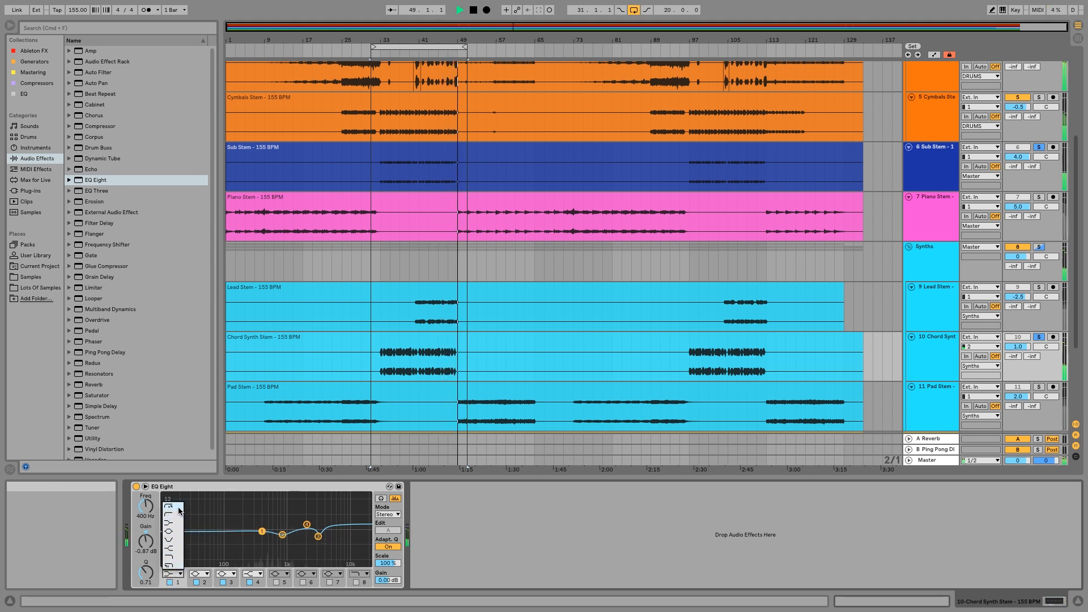
pyautogui.click(177, 532)
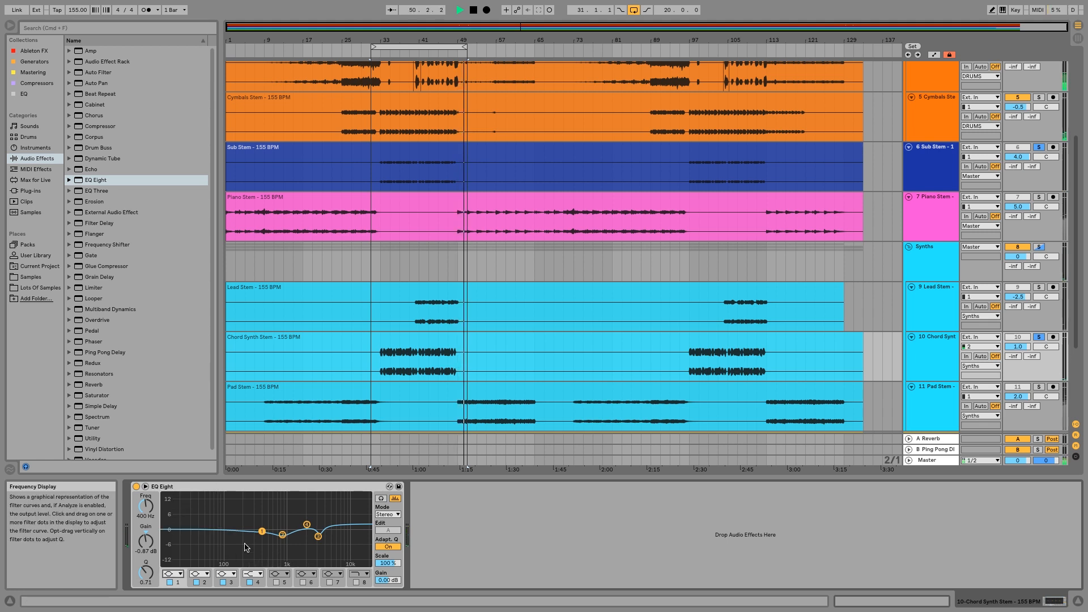
pyautogui.moveTo(259, 535)
pyautogui.mouseDown()
pyautogui.moveTo(239, 527)
pyautogui.moveTo(251, 517)
pyautogui.moveTo(262, 526)
pyautogui.mouseUp()
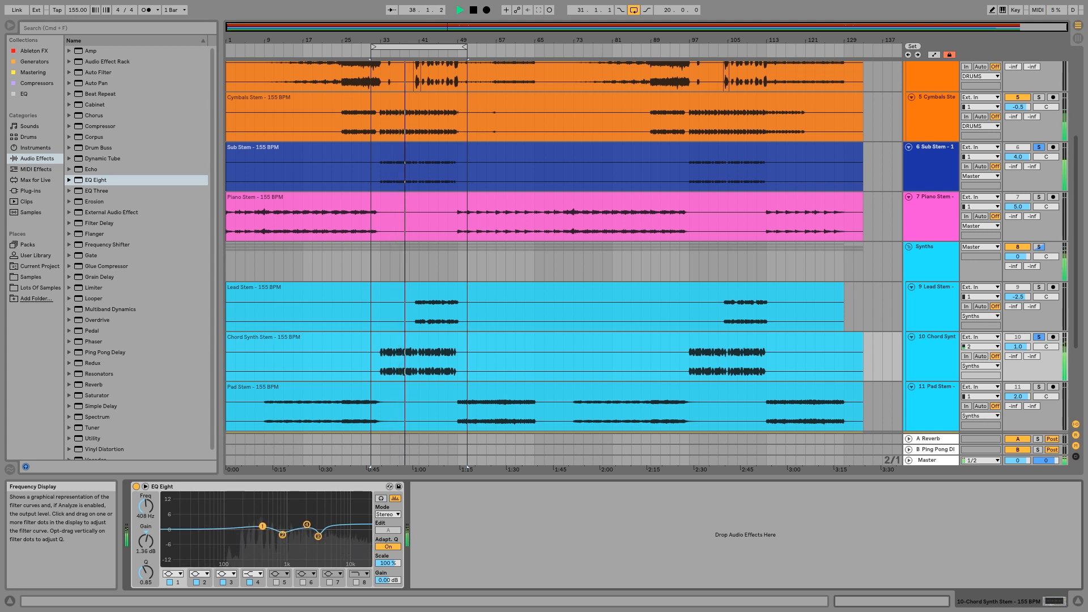
# Check the Chord Synth EQ's Oversampling option, compare the sound with the EQ bypassed and active, and stop playback.
pyautogui.rightClick(219, 488)
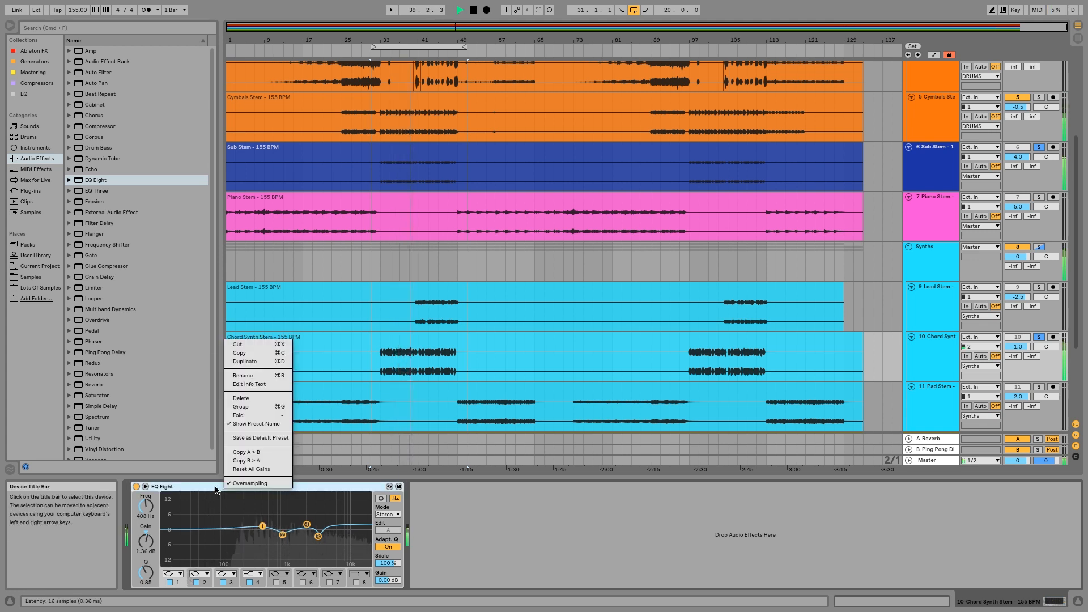
pyautogui.click(225, 484)
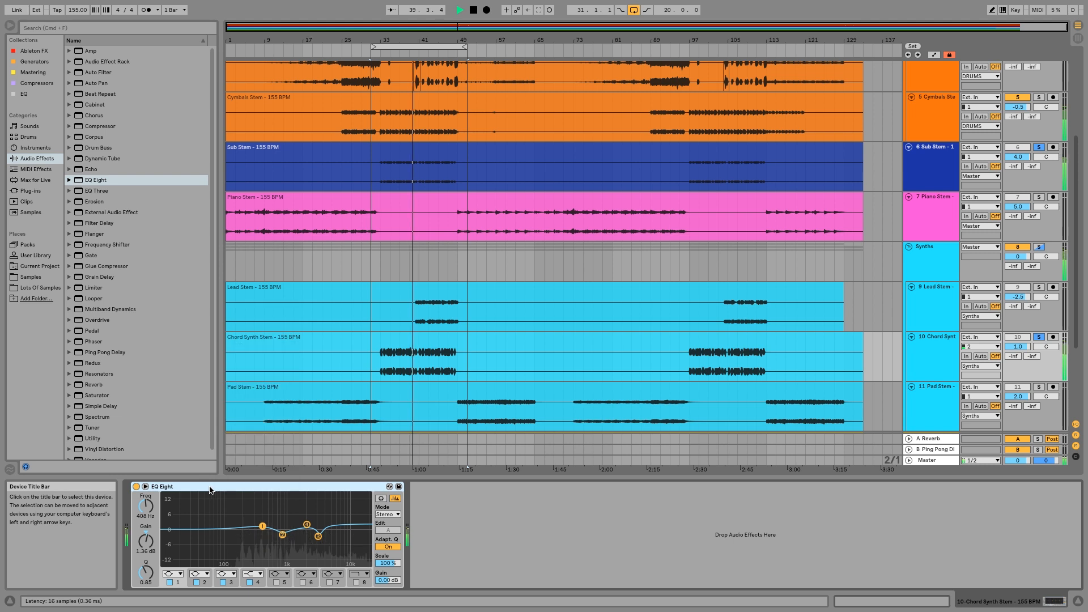
pyautogui.click(137, 487)
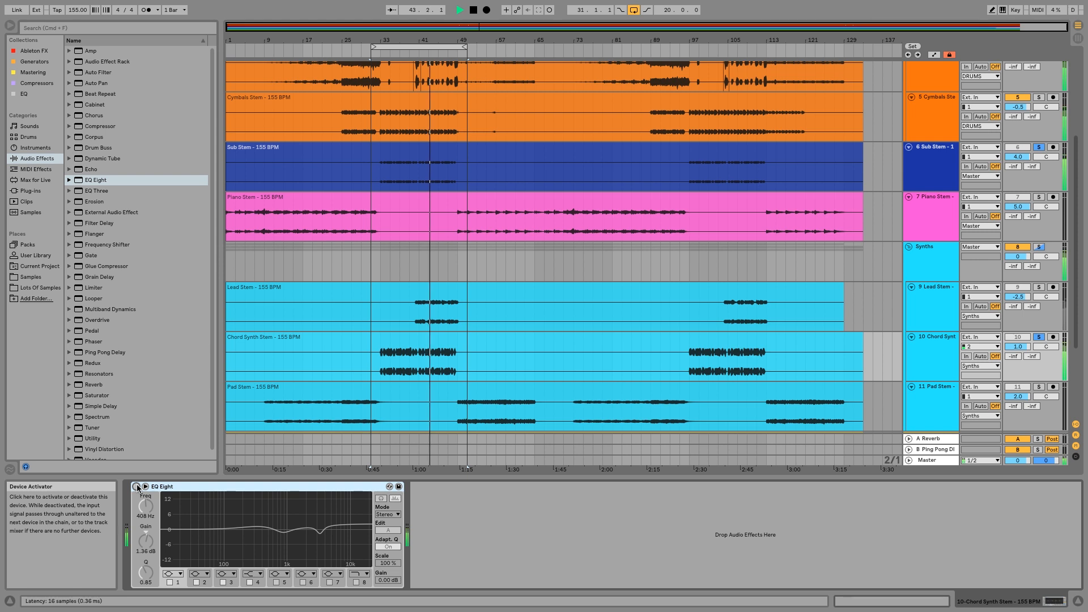
pyautogui.click(137, 486)
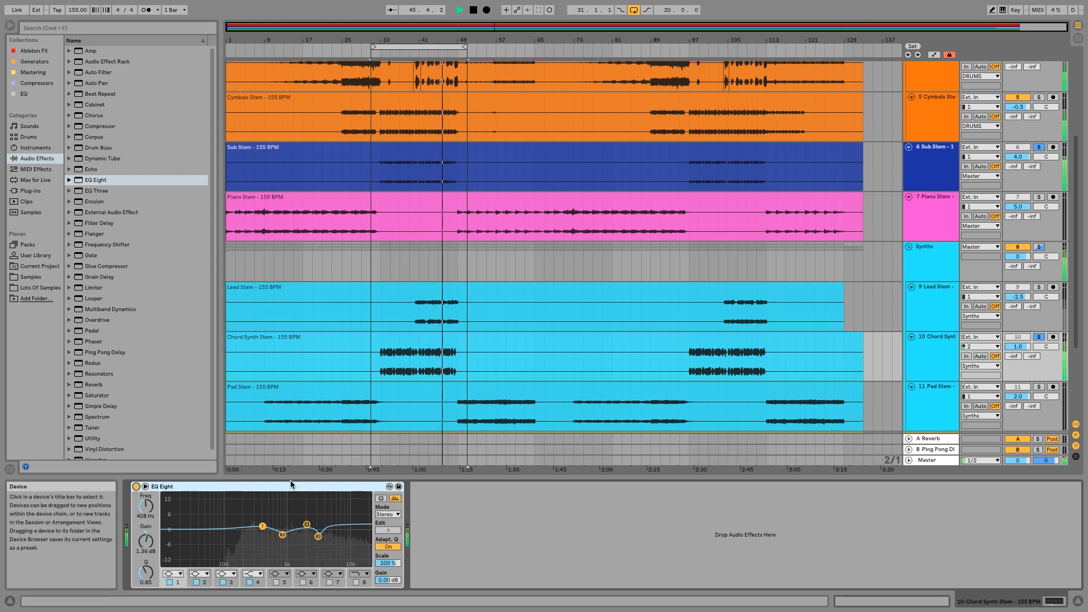
pyautogui.press('space')
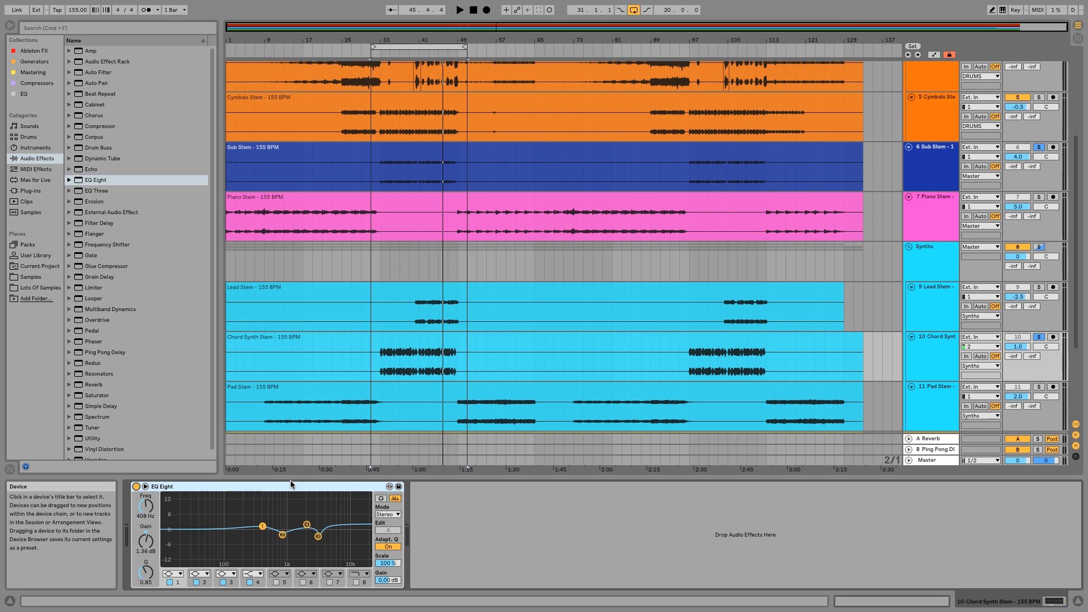
# Deepen the band 3 cut, set band 2 to -2.60 dB at 899 Hz with a Q of 2.18, and move band 1 to 454 Hz.
pyautogui.click(317, 537)
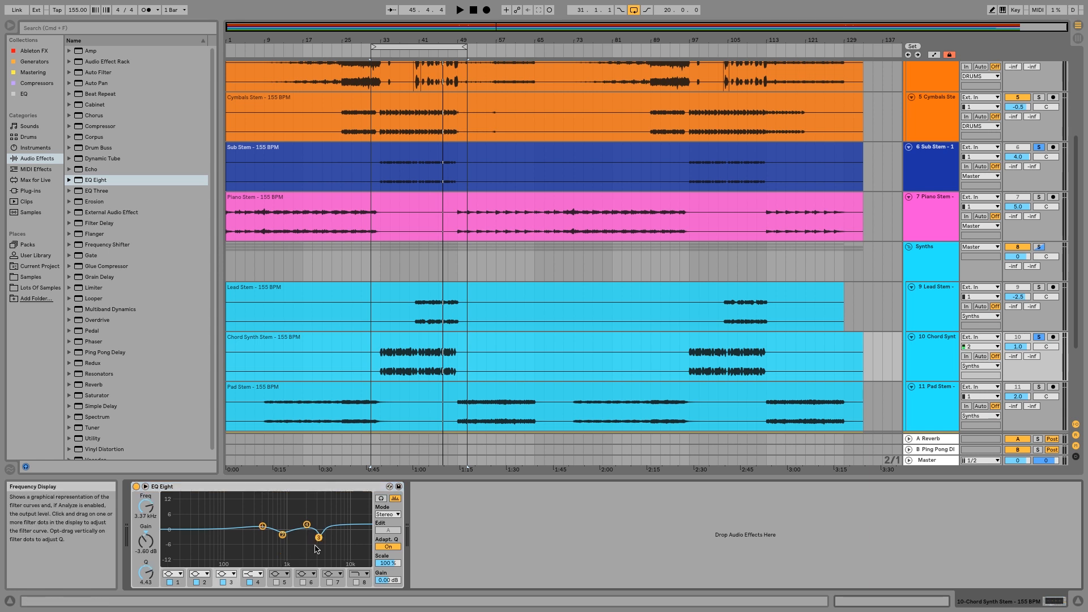
pyautogui.moveTo(319, 538); pyautogui.dragTo(319, 537)
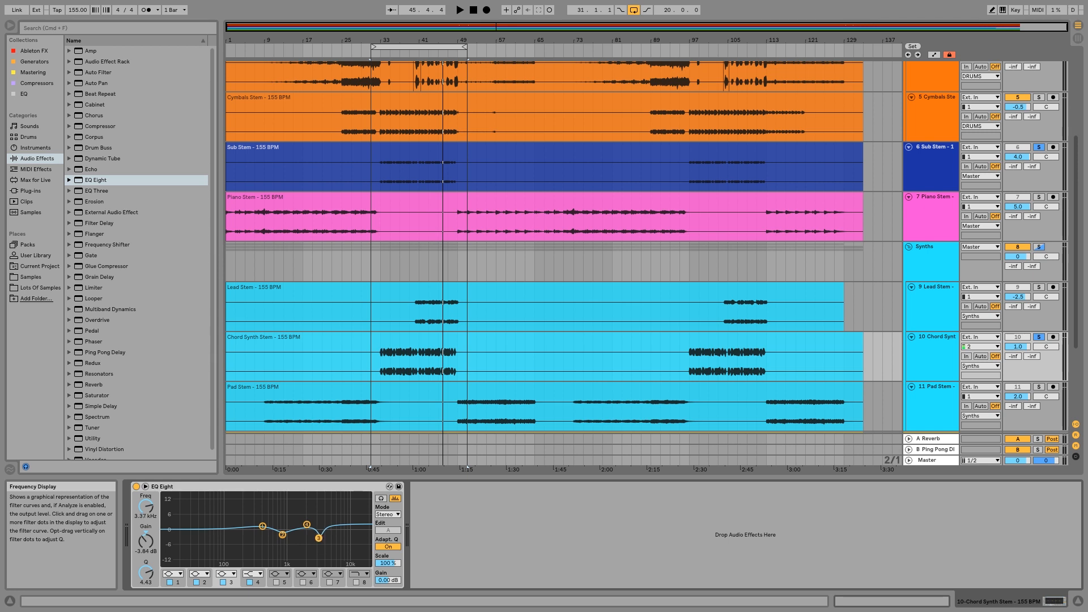
pyautogui.click(283, 535)
pyautogui.moveTo(146, 573); pyautogui.dragTo(146, 570)
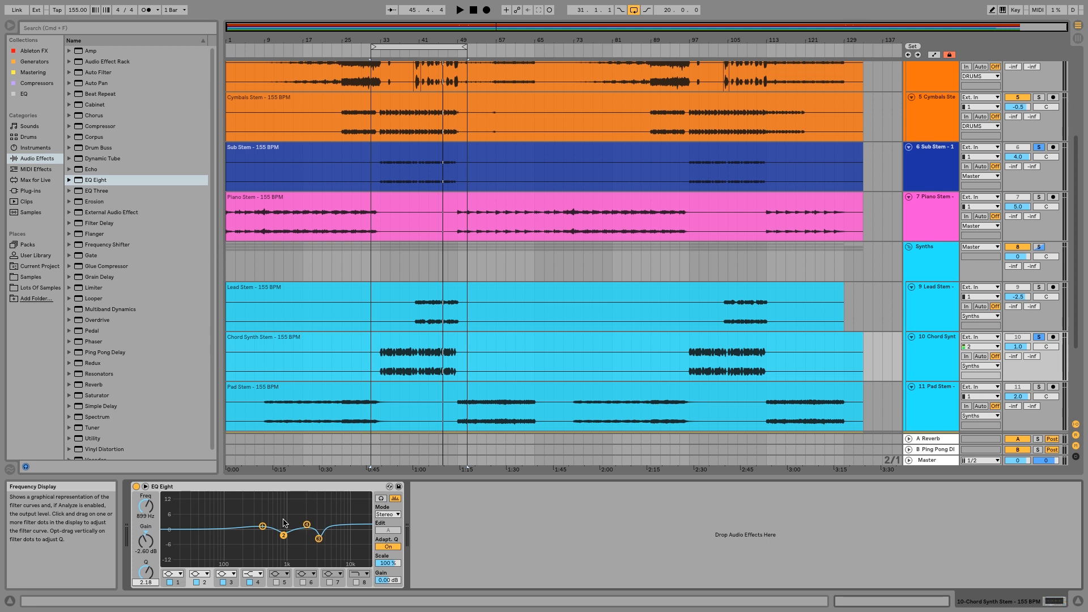
pyautogui.moveTo(262, 525); pyautogui.dragTo(265, 525)
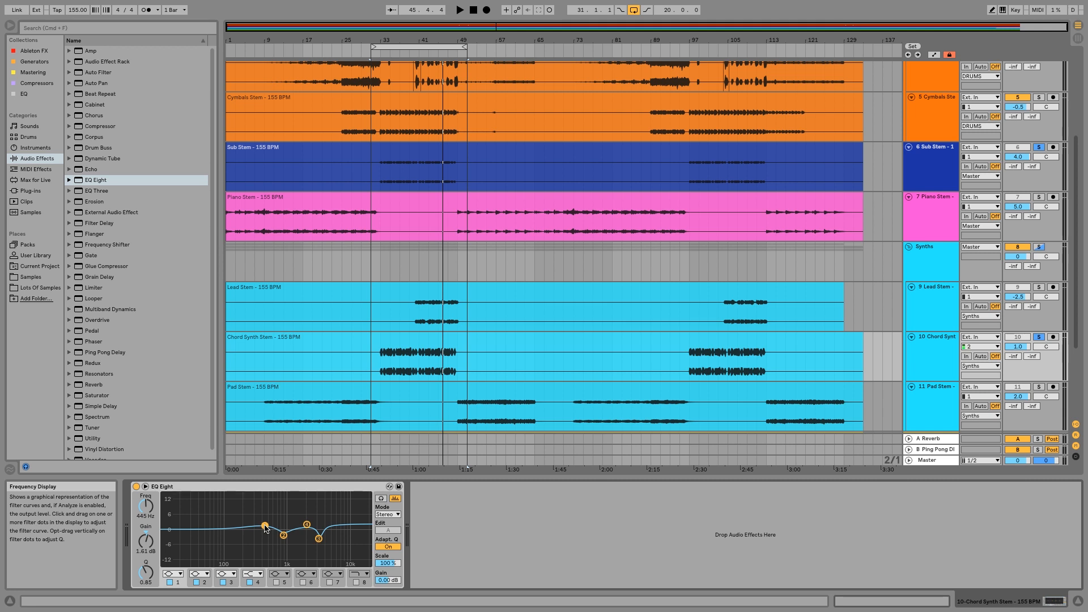
pyautogui.moveTo(265, 525); pyautogui.dragTo(265, 526)
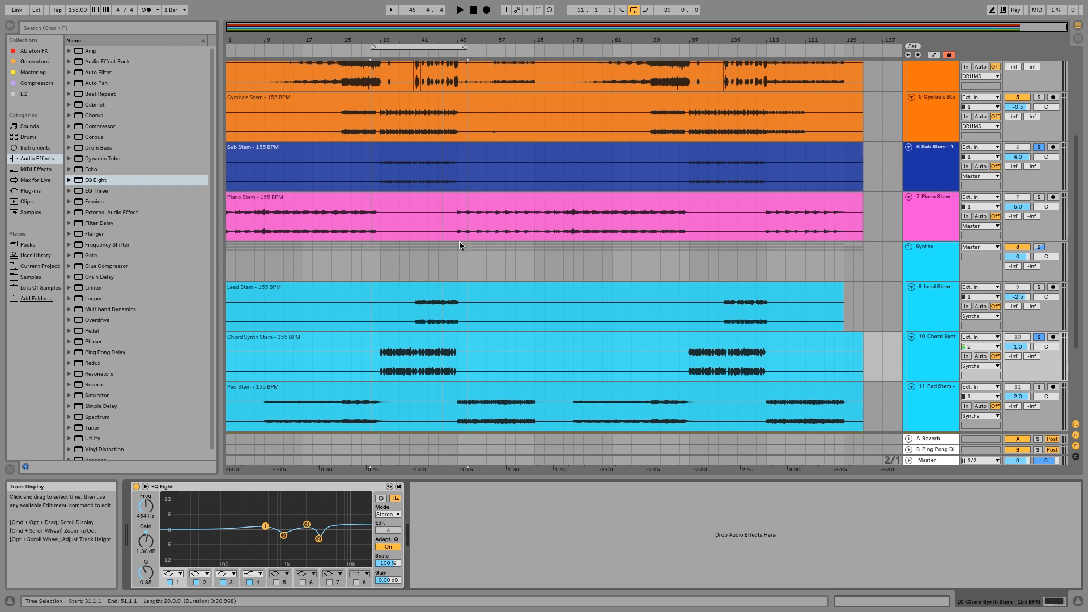
# Solo the Lead Stem track and add EQ Eight to it.
pyautogui.scroll(5, 459, 245)
pyautogui.scroll(-8, 460, 245)
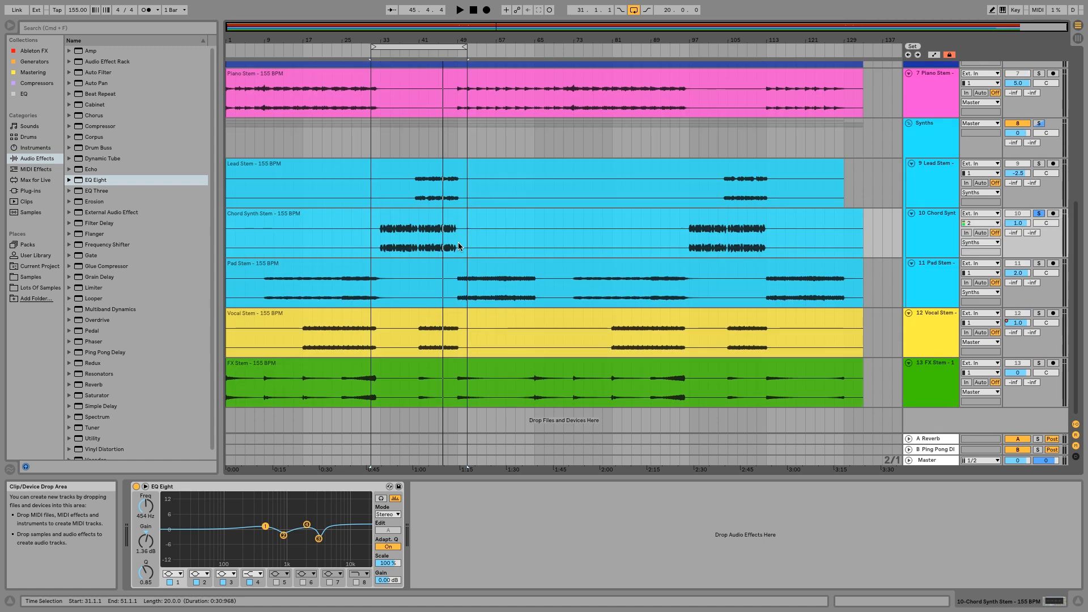
pyautogui.scroll(3, 459, 246)
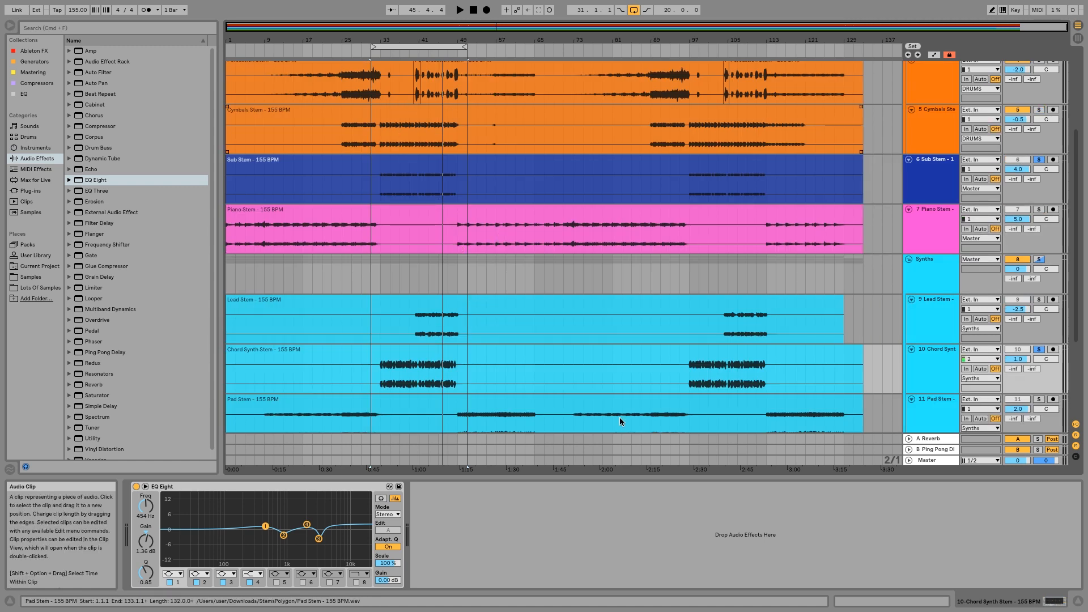
pyautogui.click(953, 318)
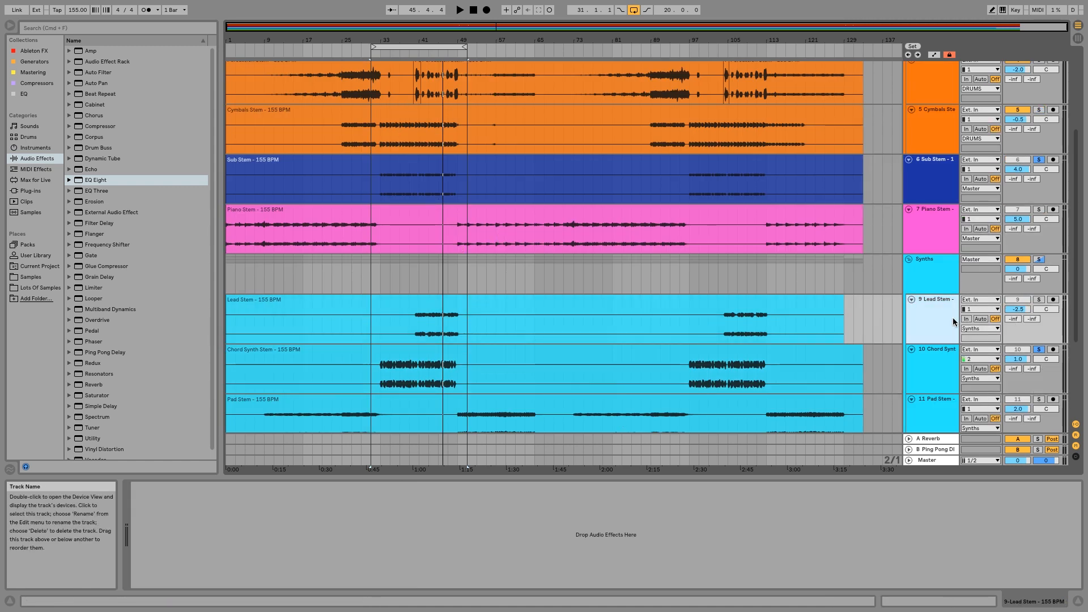
pyautogui.click(1039, 299)
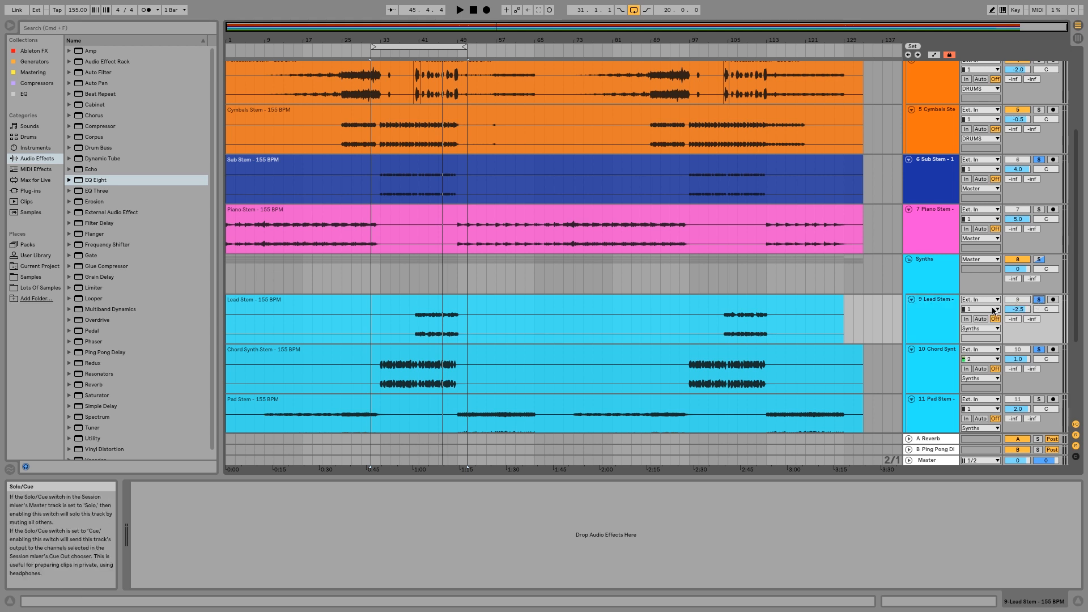
pyautogui.click(947, 322)
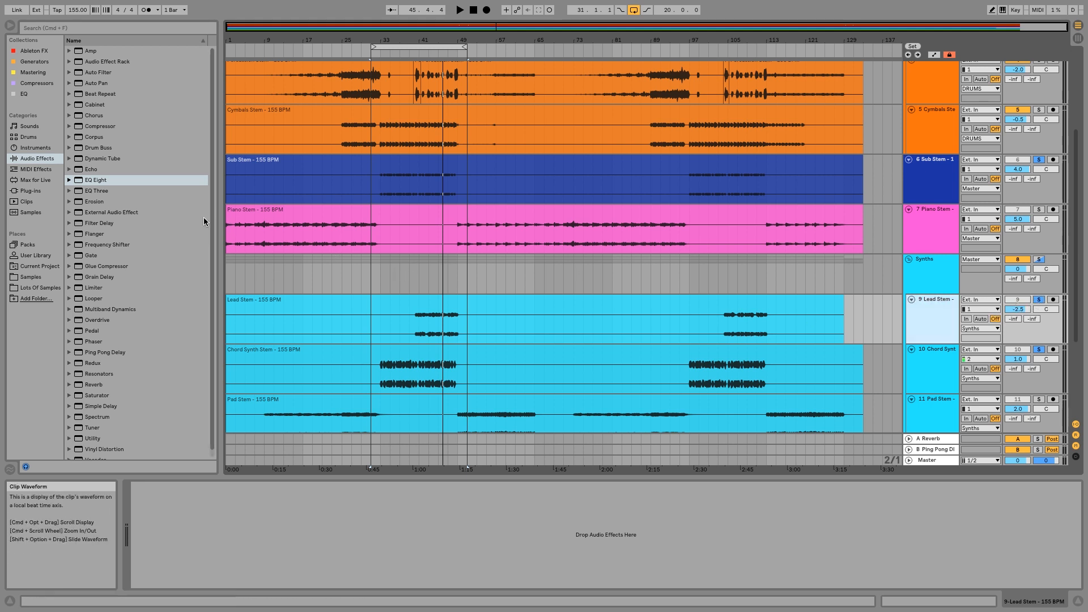
pyautogui.moveTo(94, 183); pyautogui.dragTo(275, 383)
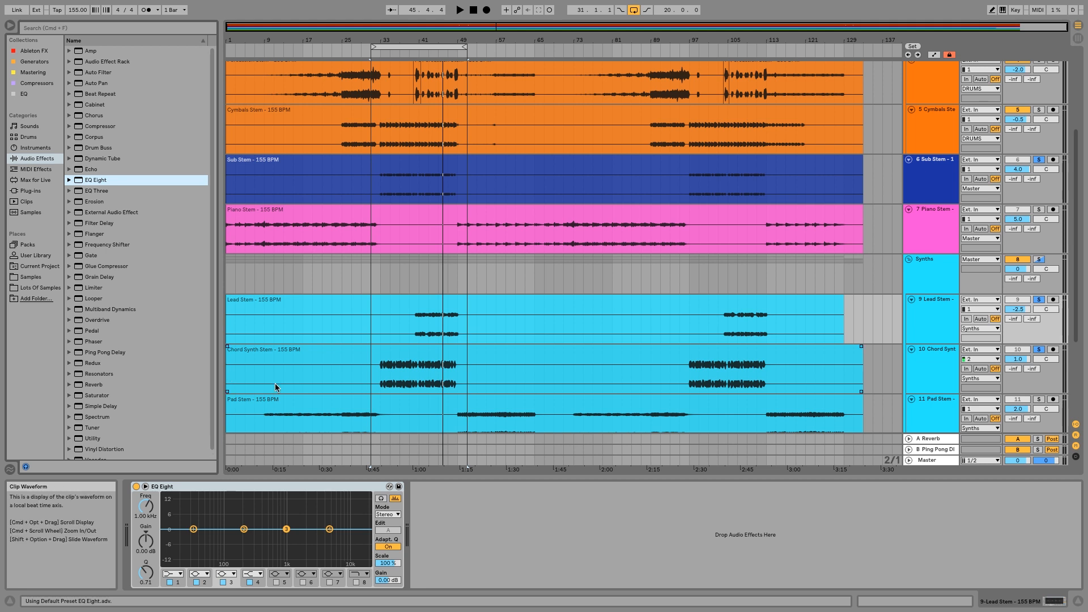
# Review the Chord Synth's EQ curve, return to the Lead Stem's EQ, and play from where the lead part begins.
pyautogui.click(940, 366)
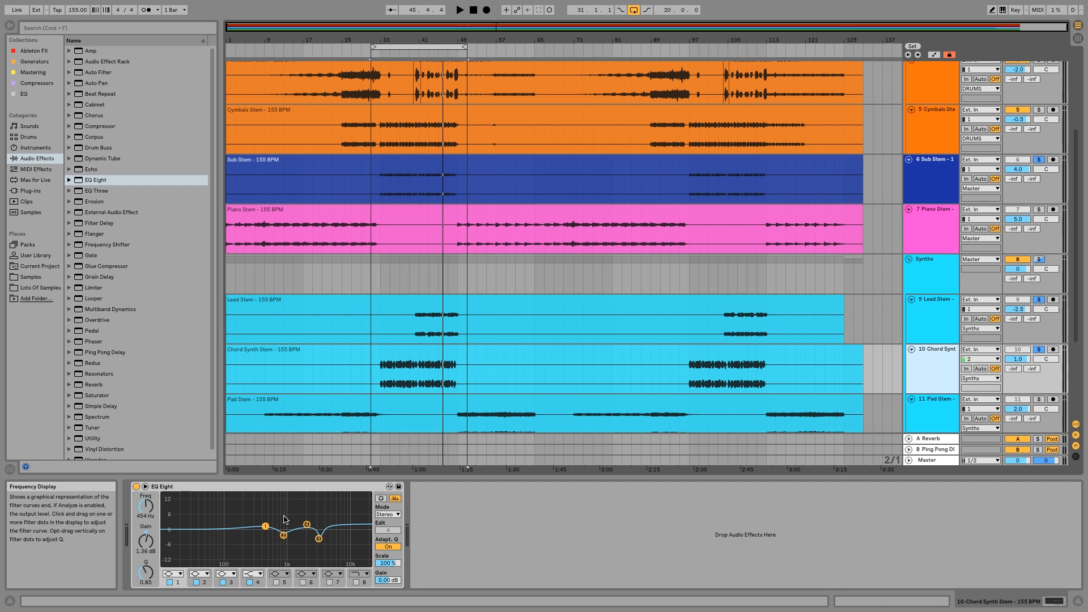
pyautogui.click(948, 333)
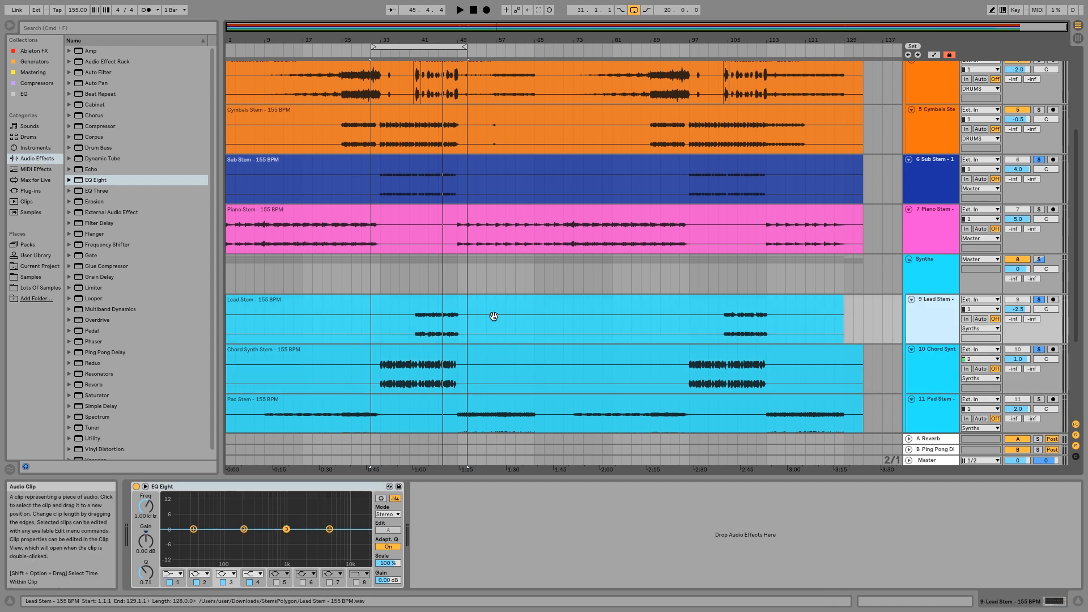
pyautogui.click(413, 53)
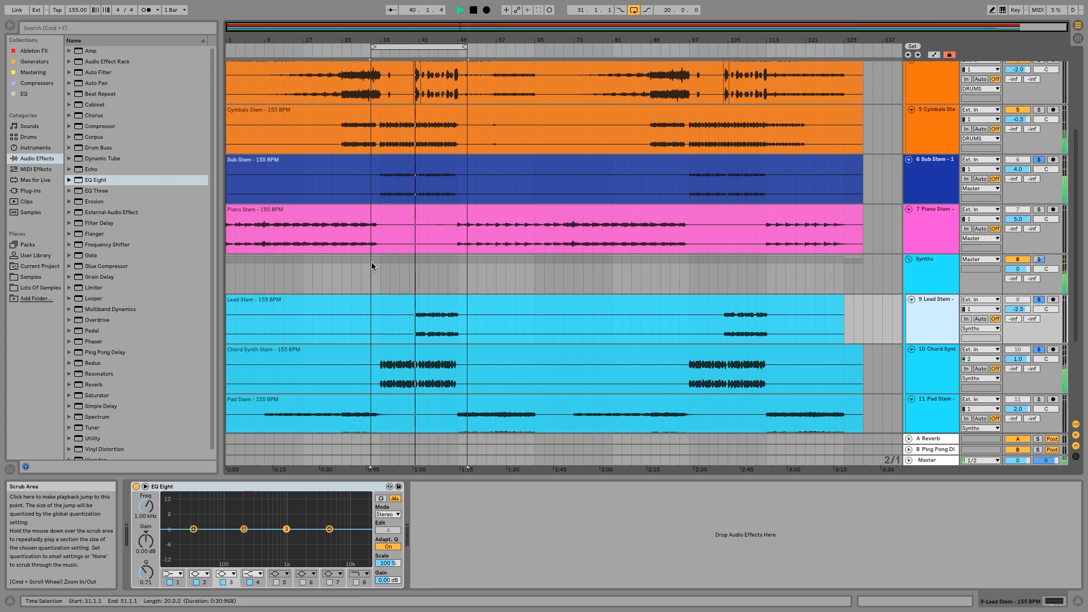
pyautogui.click(351, 357)
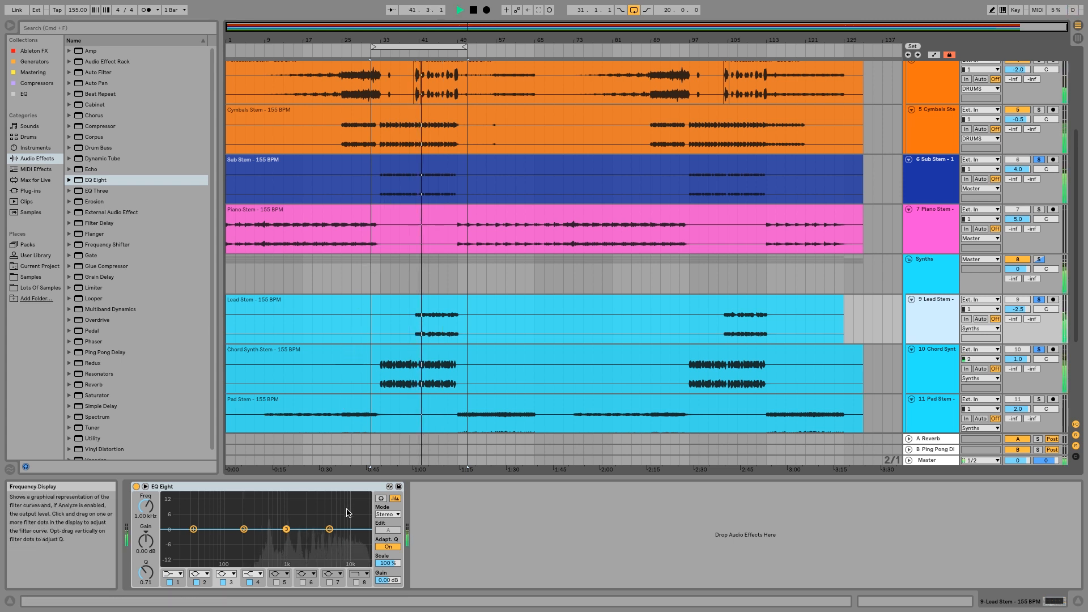
# Lower the Lead EQ's high shelf, and set band 2 to -2.85 dB at 484 Hz and band 3 to 5.08 dB at 1.38 kHz with Q 0.44.
pyautogui.moveTo(330, 529); pyautogui.dragTo(318, 550)
pyautogui.click(413, 55)
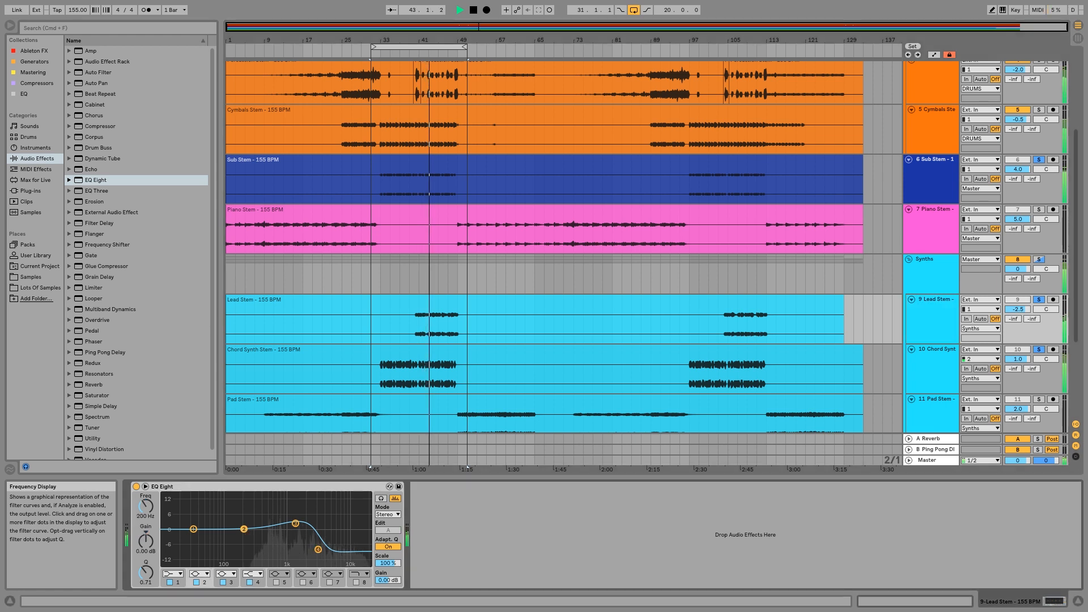
pyautogui.moveTo(243, 529); pyautogui.dragTo(303, 519)
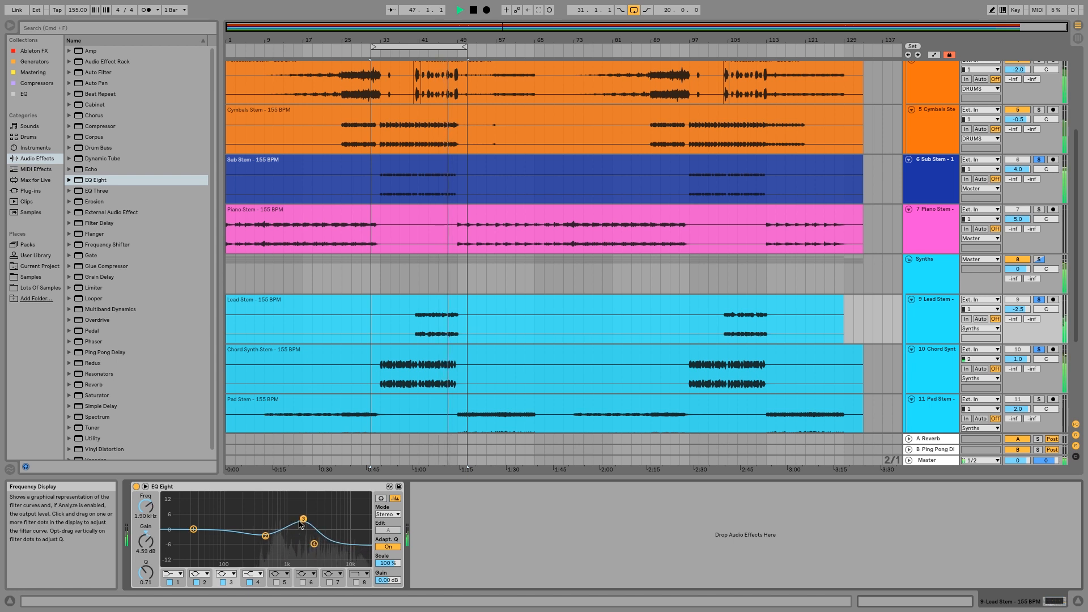
pyautogui.moveTo(146, 573); pyautogui.dragTo(146, 581)
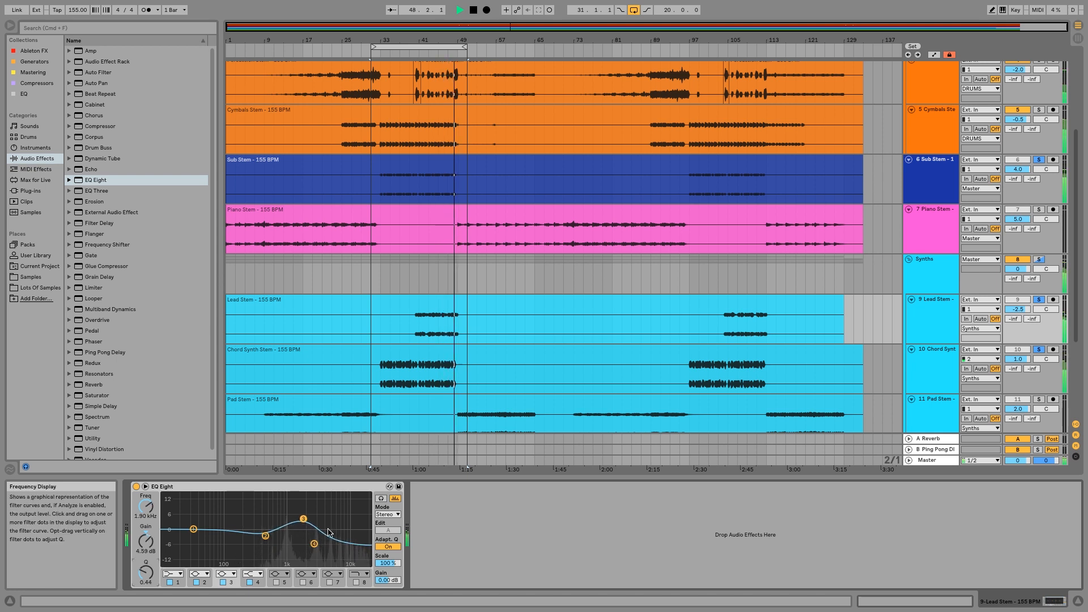
pyautogui.rightClick(342, 487)
pyautogui.click(343, 485)
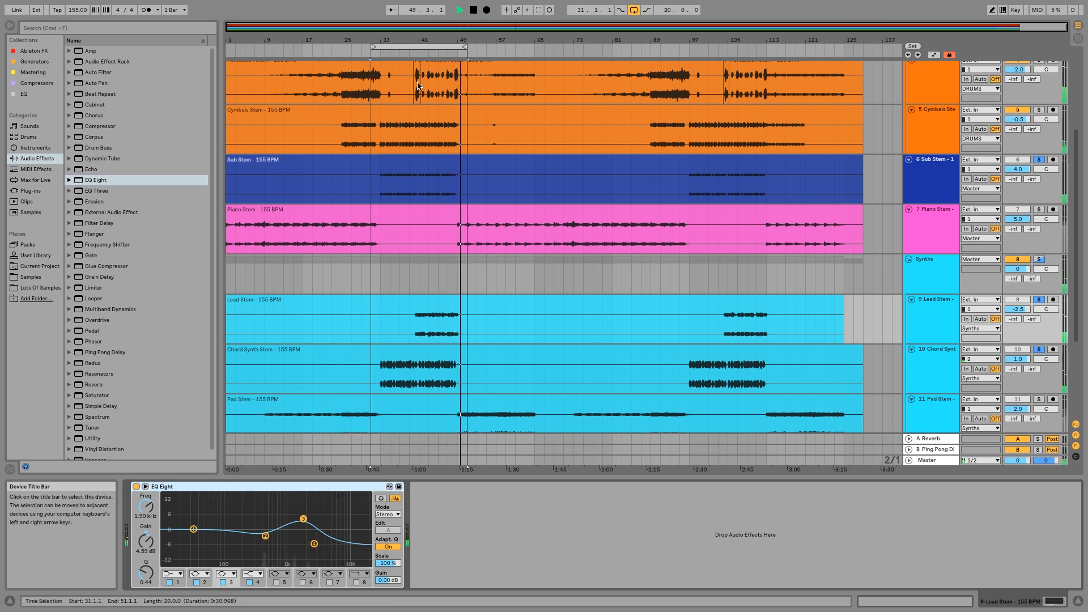
pyautogui.click(423, 53)
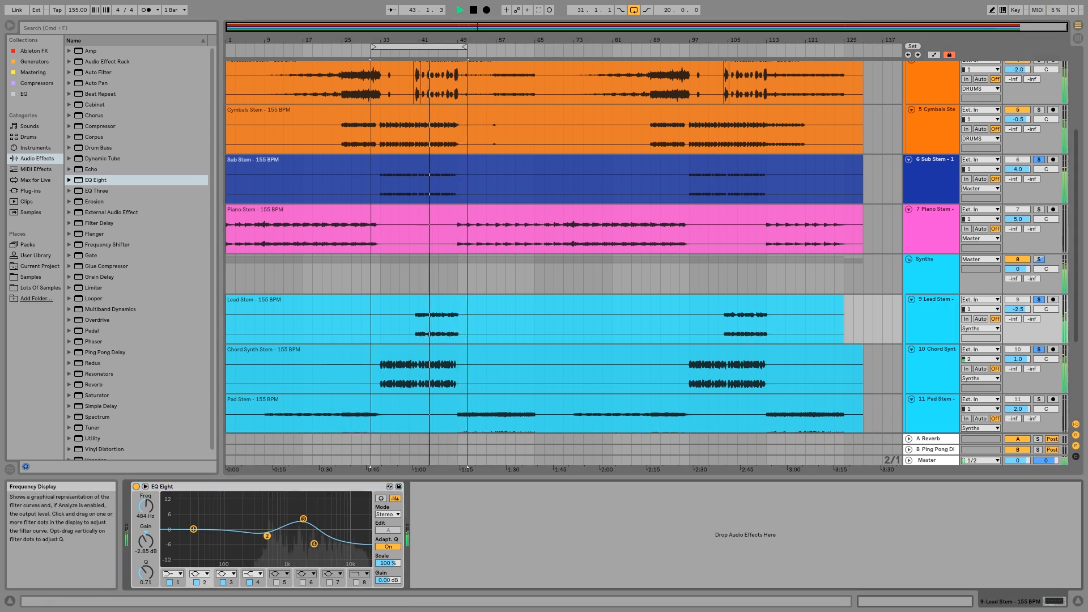
pyautogui.moveTo(304, 518); pyautogui.dragTo(295, 518)
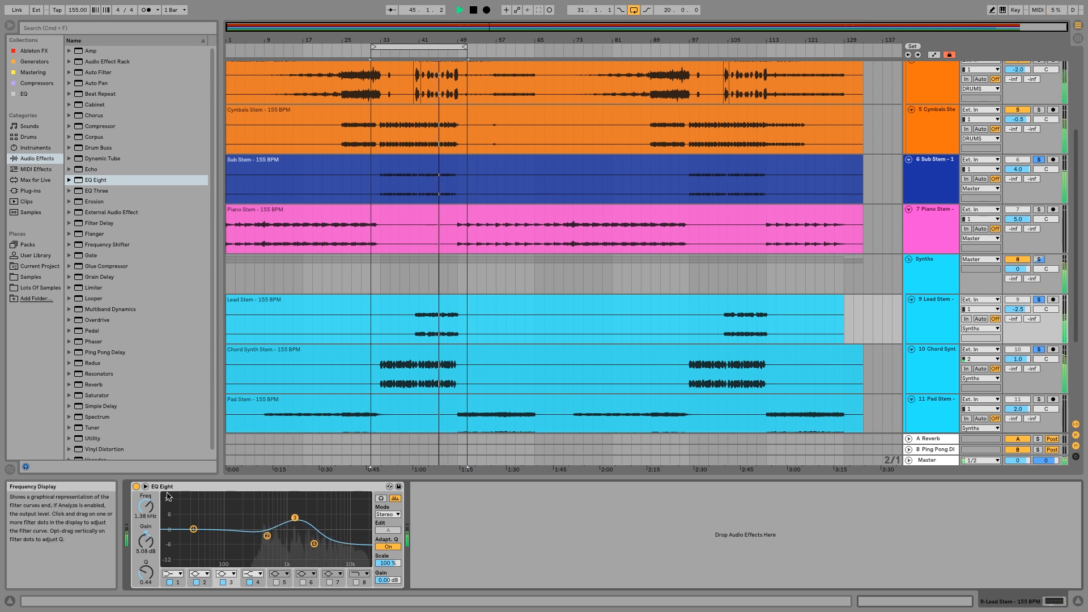
# Compare the lead with its EQ bypassed and active, and stop playback.
pyautogui.click(137, 487)
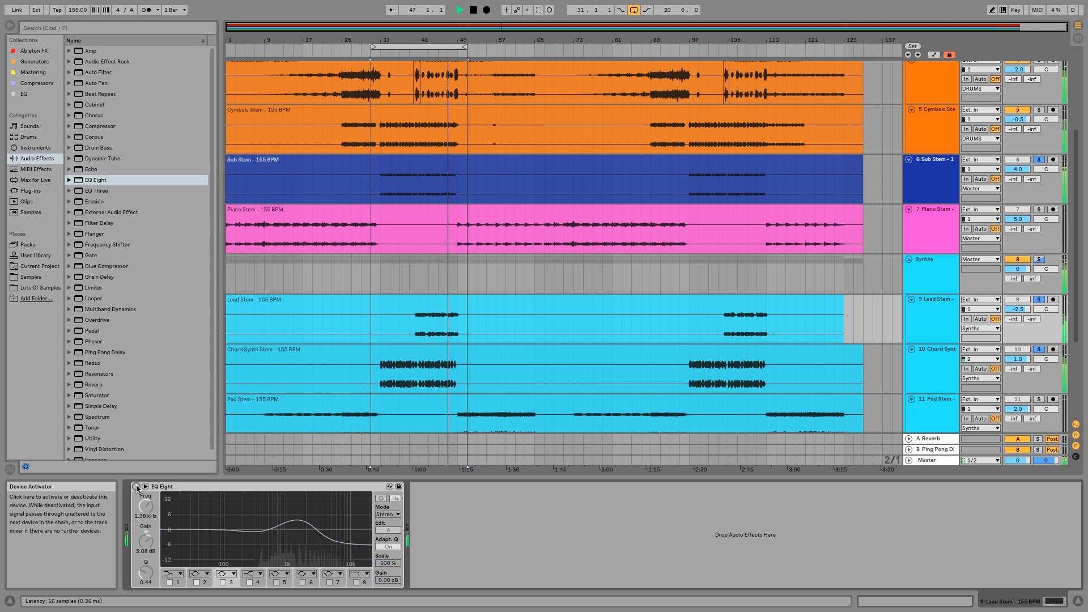
pyautogui.click(137, 487)
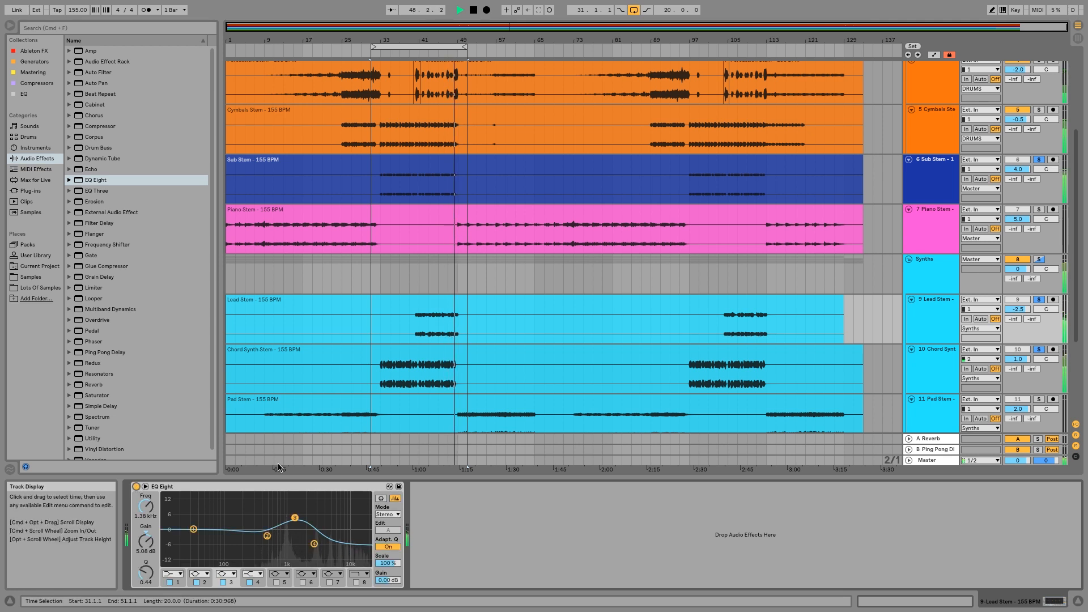
pyautogui.press('space')
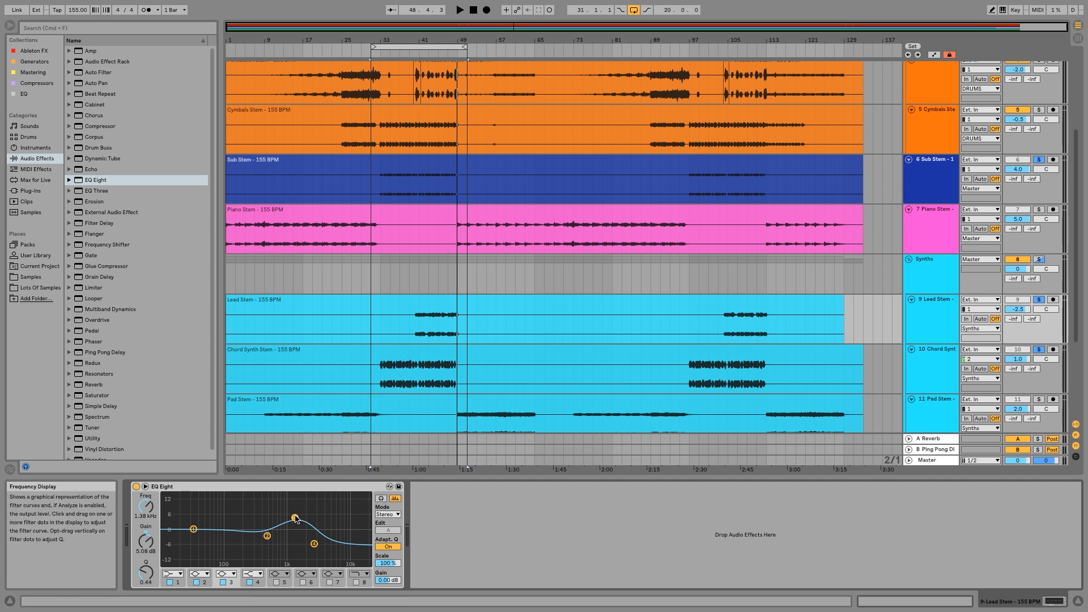
# Set the Lead EQ's band 3 to 5.33 dB at 1.21 kHz with a Q of 0.33, and band 2 to -3.60 dB at 539 Hz.
pyautogui.moveTo(296, 518); pyautogui.dragTo(294, 515)
pyautogui.moveTo(153, 578); pyautogui.dragTo(153, 588)
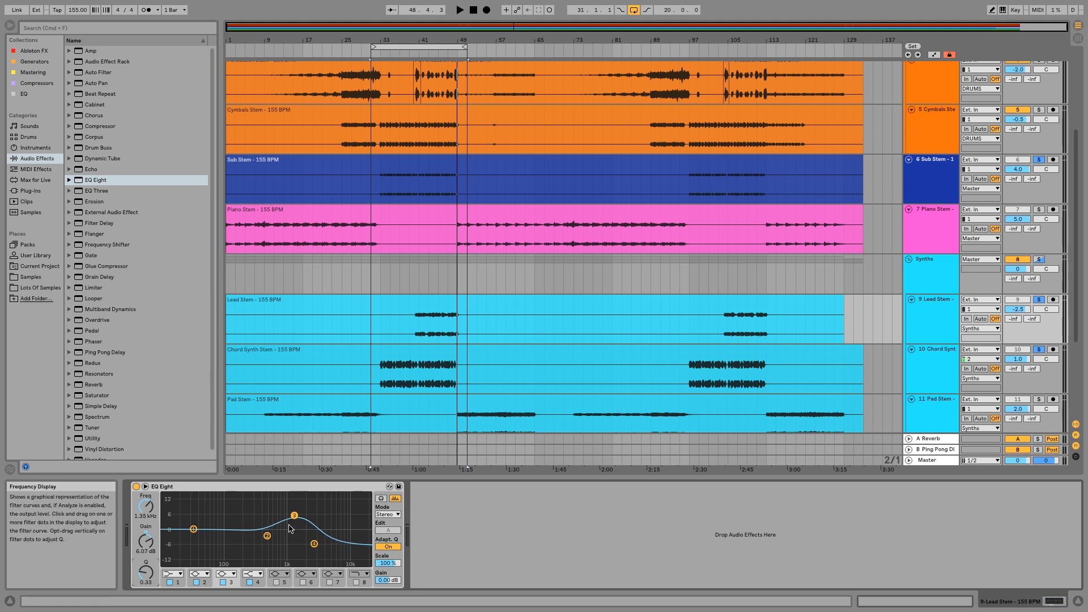
pyautogui.moveTo(268, 536); pyautogui.dragTo(270, 538)
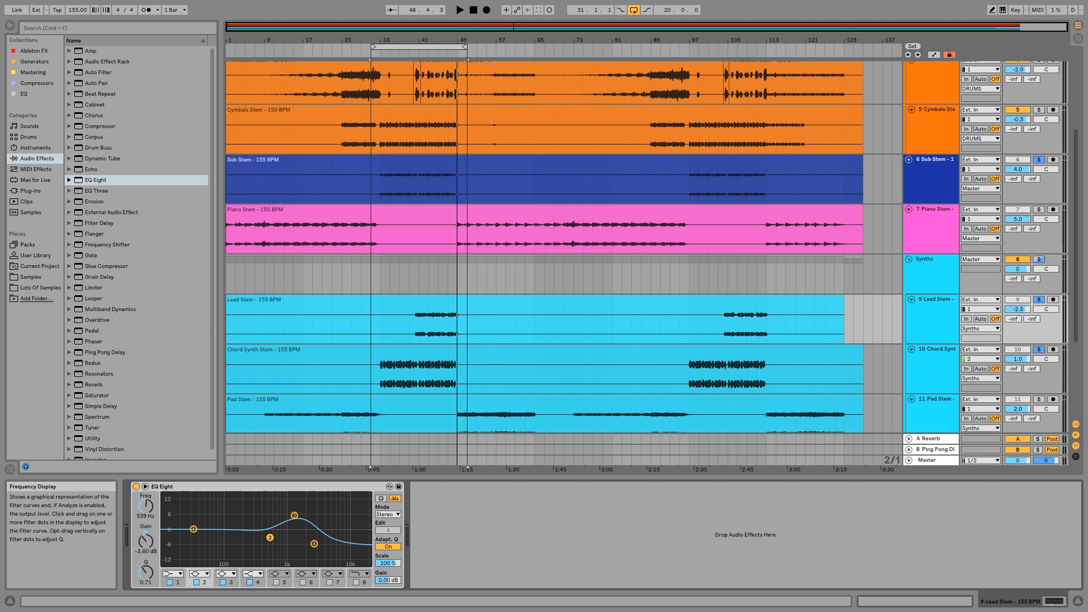
pyautogui.click(297, 517)
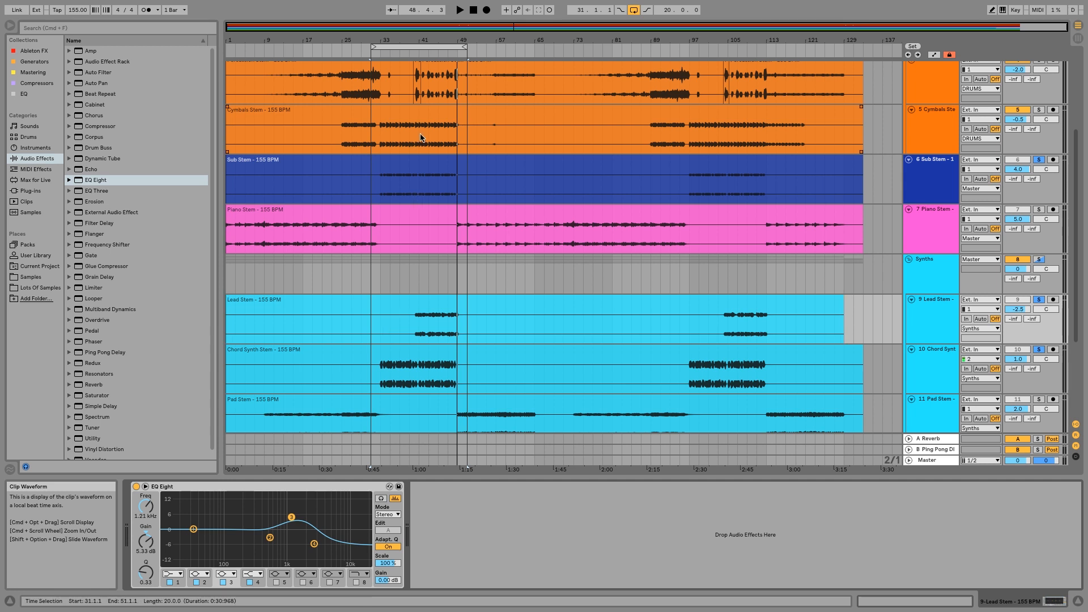
# Play from the start of the lead part and select the Synths group track.
pyautogui.click(413, 47)
pyautogui.click(412, 52)
pyautogui.click(486, 269)
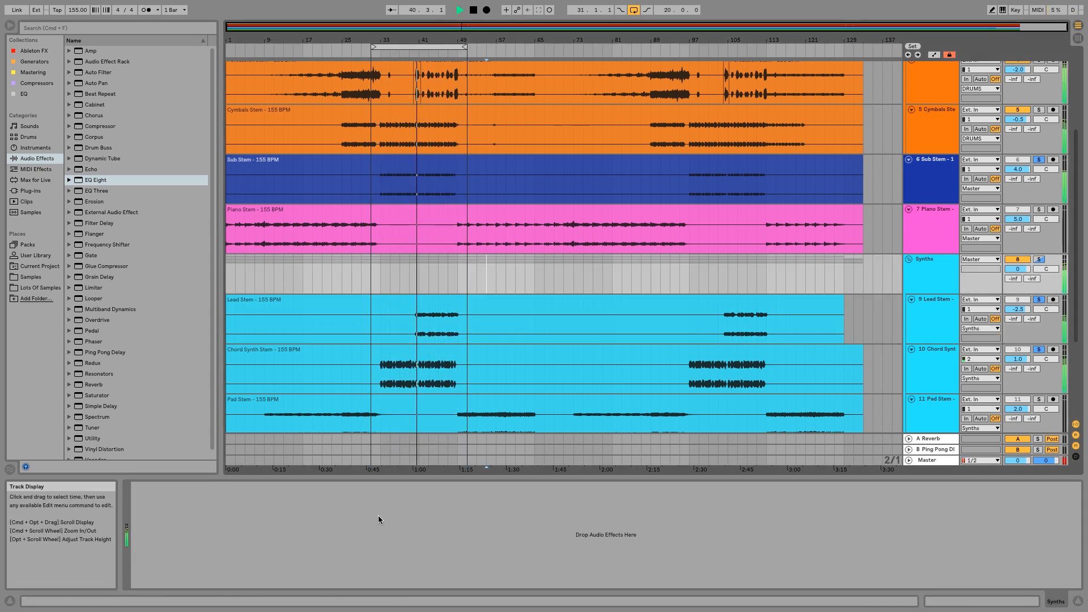
# Set the Lead Stem track's volume to -1.5 dB while the section plays.
pyautogui.moveTo(1018, 309); pyautogui.dragTo(1018, 302)
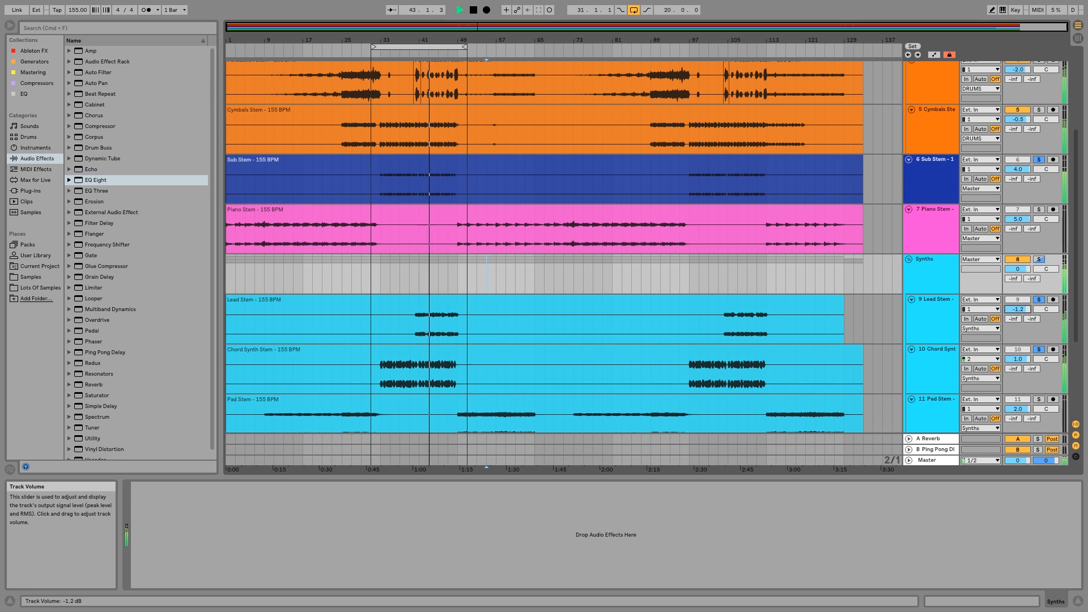
pyautogui.rightClick(1019, 309)
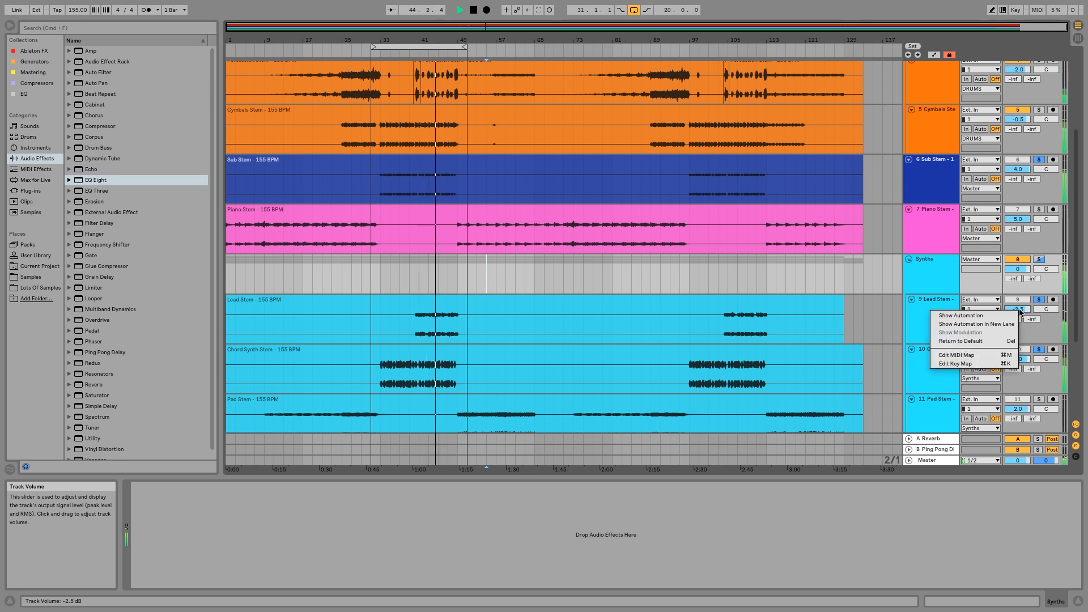
pyautogui.click(1020, 309)
pyautogui.moveTo(1019, 310); pyautogui.dragTo(1018, 312)
# On the Lead track's EQ Eight, set band 3 to 4.83 dB at 958 Hz and the high shelf to -7.56 dB at 2.90 kHz.
pyautogui.click(934, 321)
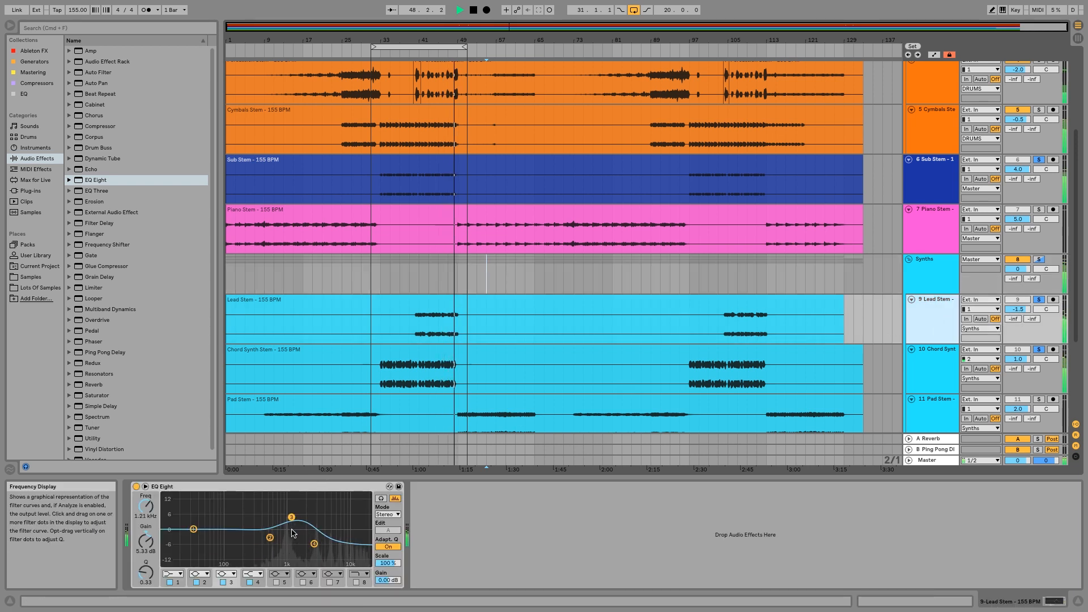
pyautogui.moveTo(314, 544); pyautogui.dragTo(285, 518)
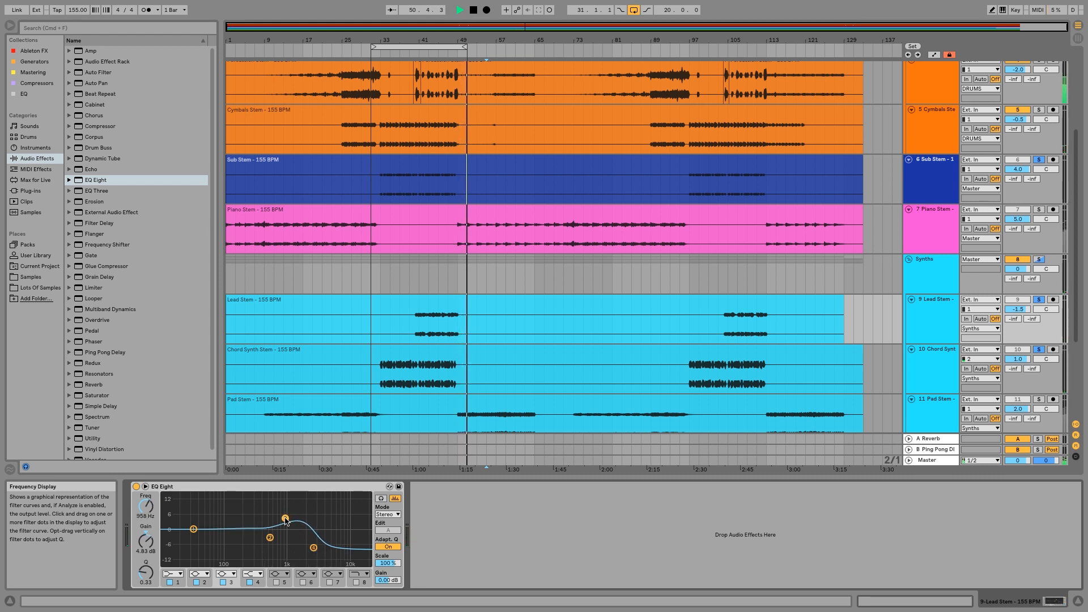
pyautogui.press('space')
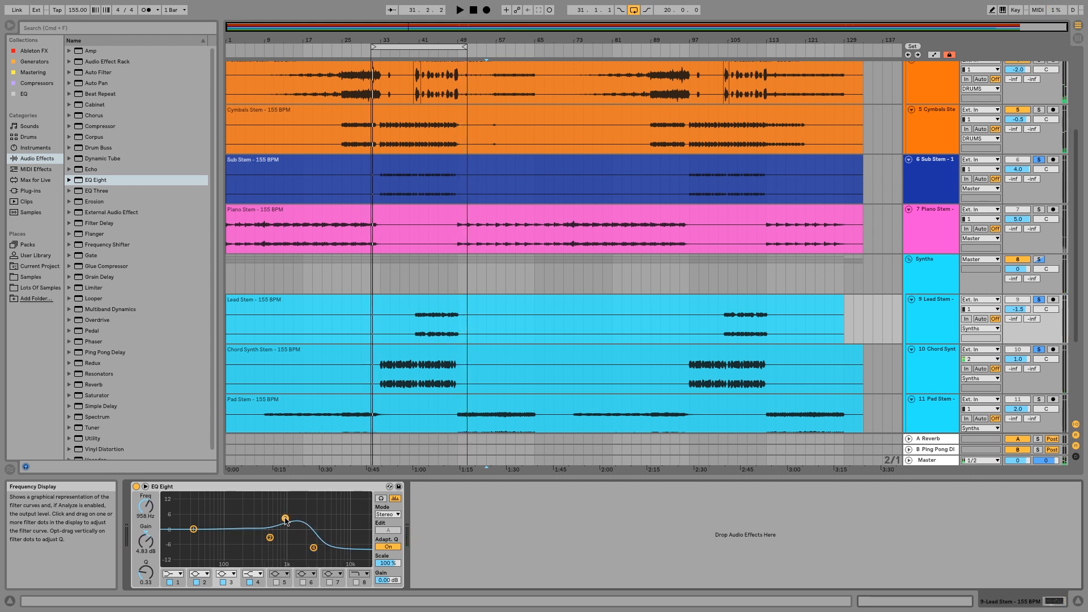
pyautogui.moveTo(313, 548); pyautogui.dragTo(315, 546)
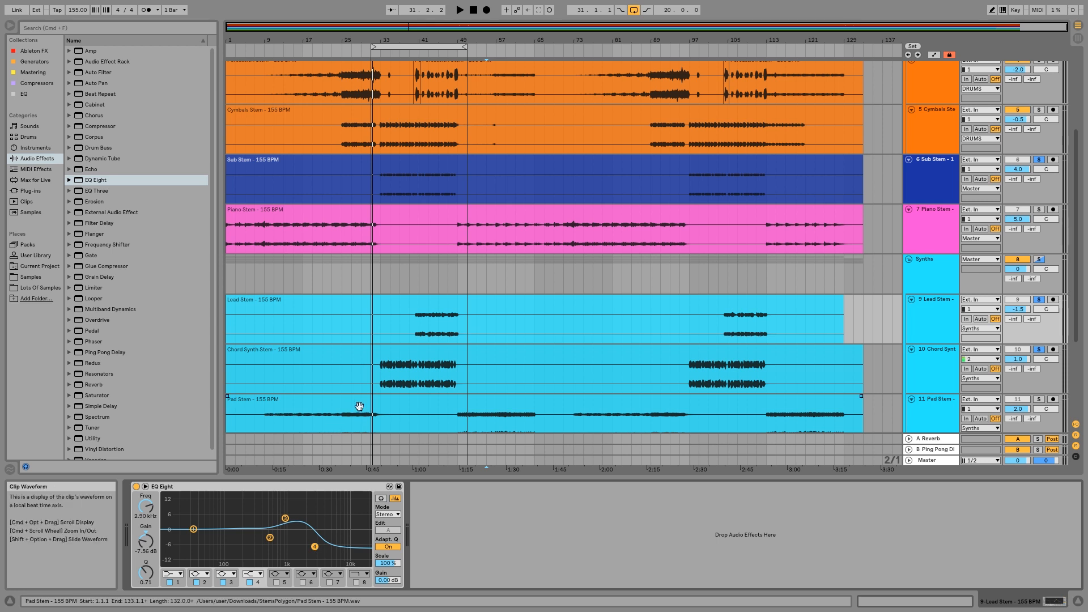
# Play the lead section, and set the Lead EQ's band 3 to 6.32 dB at 958 Hz and its output gain to -0.94 dB.
pyautogui.click(358, 351)
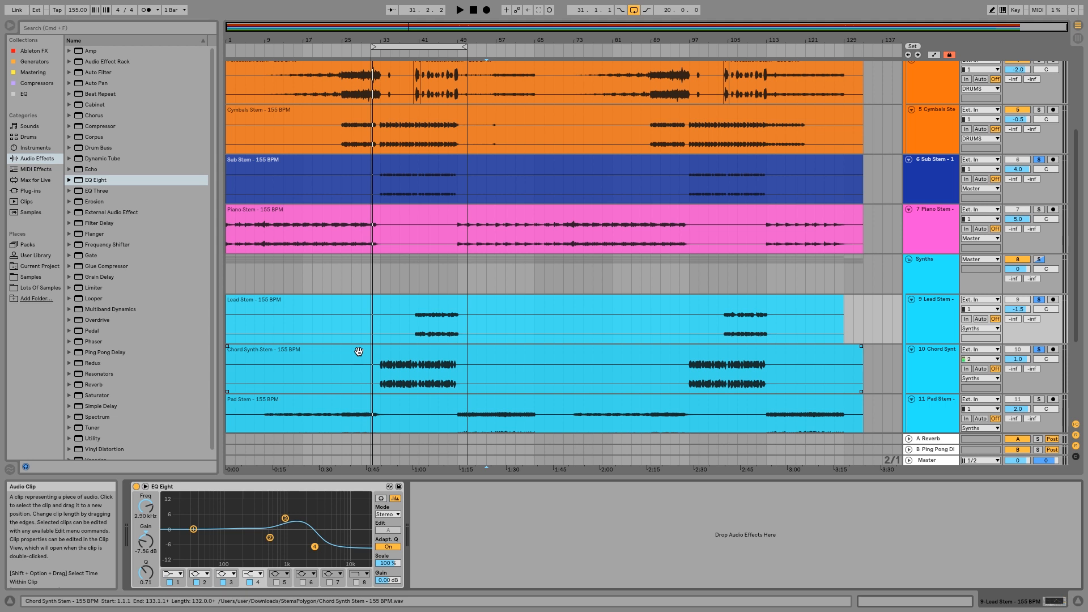
pyautogui.click(411, 54)
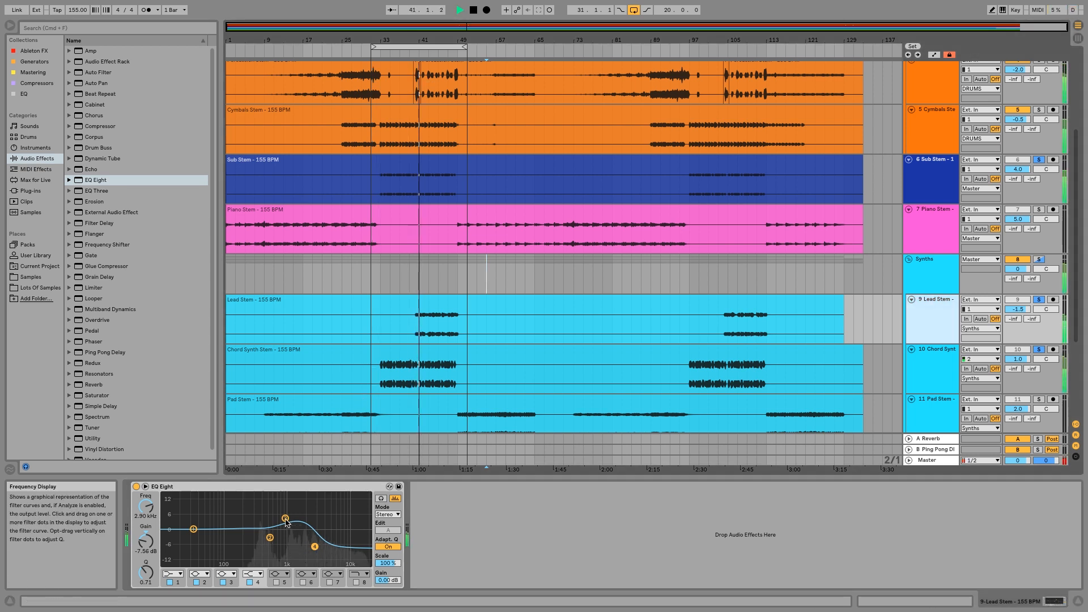
pyautogui.moveTo(285, 518); pyautogui.dragTo(285, 515)
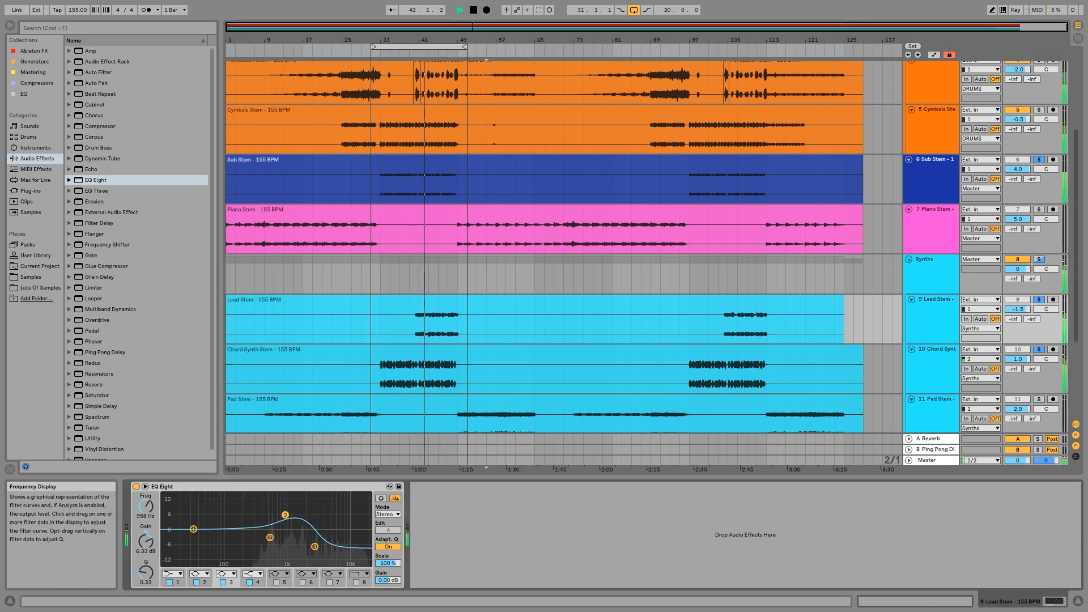
pyautogui.moveTo(388, 580); pyautogui.dragTo(379, 581)
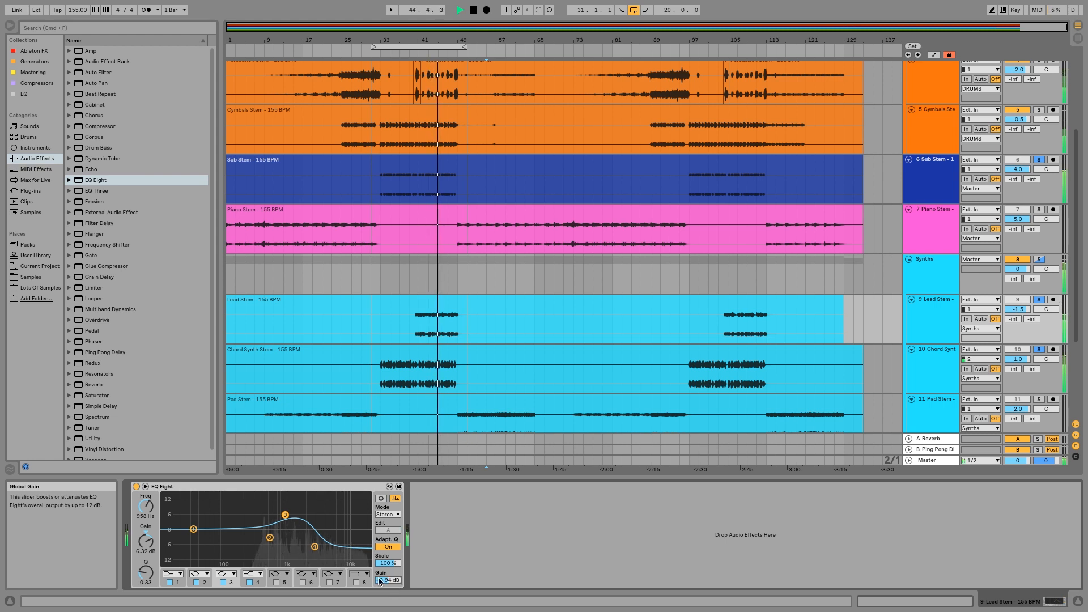
# Compare the lead with its EQ bypassed and active, and stop playback.
pyautogui.click(136, 487)
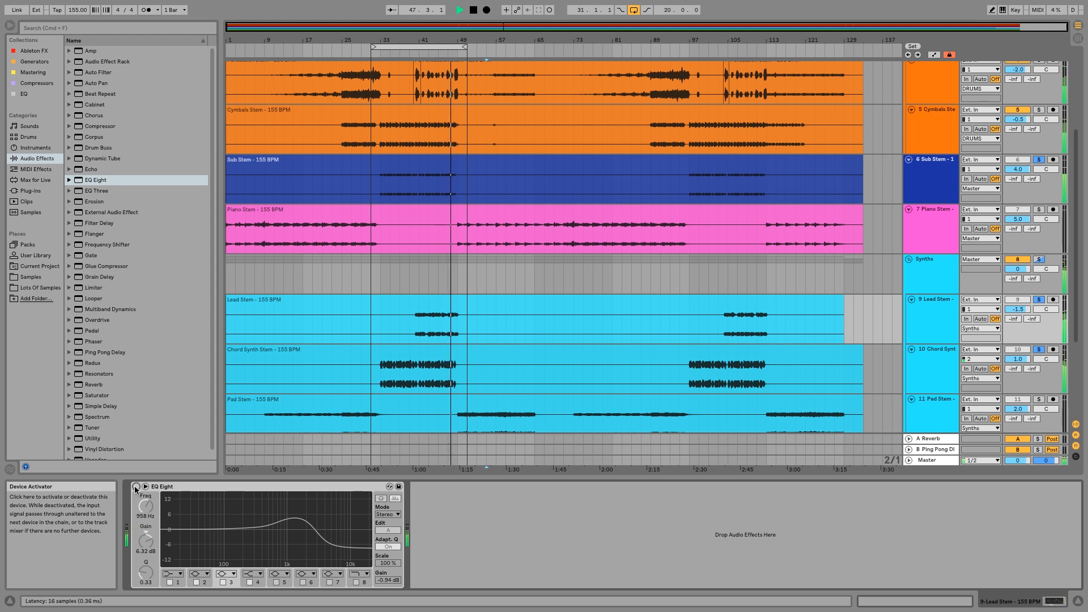
pyautogui.click(136, 486)
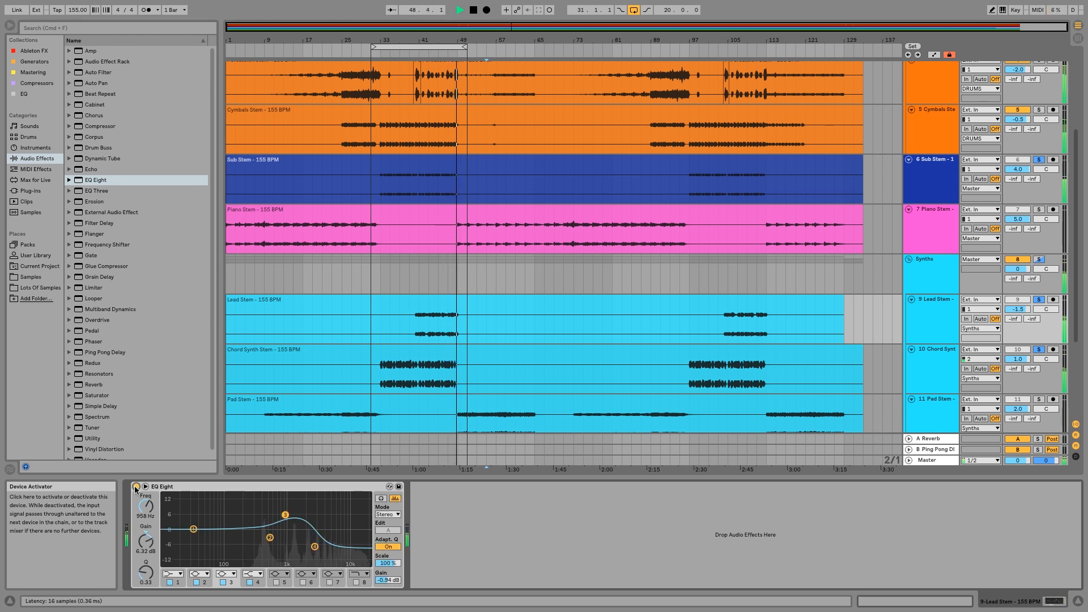
pyautogui.press('space')
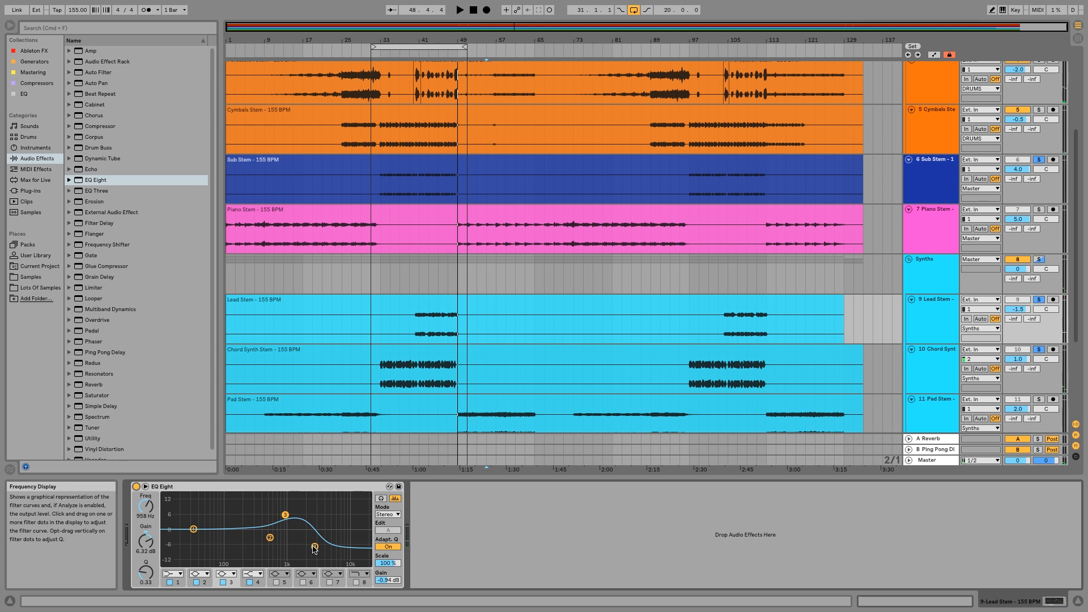
# Set the Lead EQ's band 3 to 5.58 dB at 880 Hz, high shelf to -6.32 dB at 3.03 kHz with Q 0.41, output gain to -1.12 dB, and fold the device.
pyautogui.moveTo(314, 549); pyautogui.dragTo(314, 543)
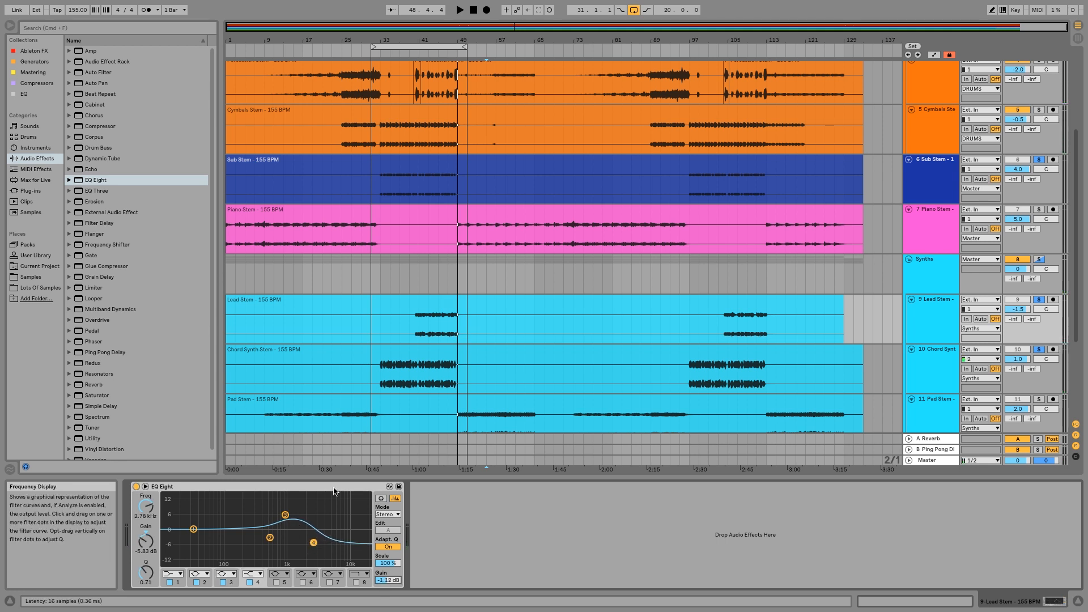
pyautogui.moveTo(285, 515); pyautogui.dragTo(282, 517)
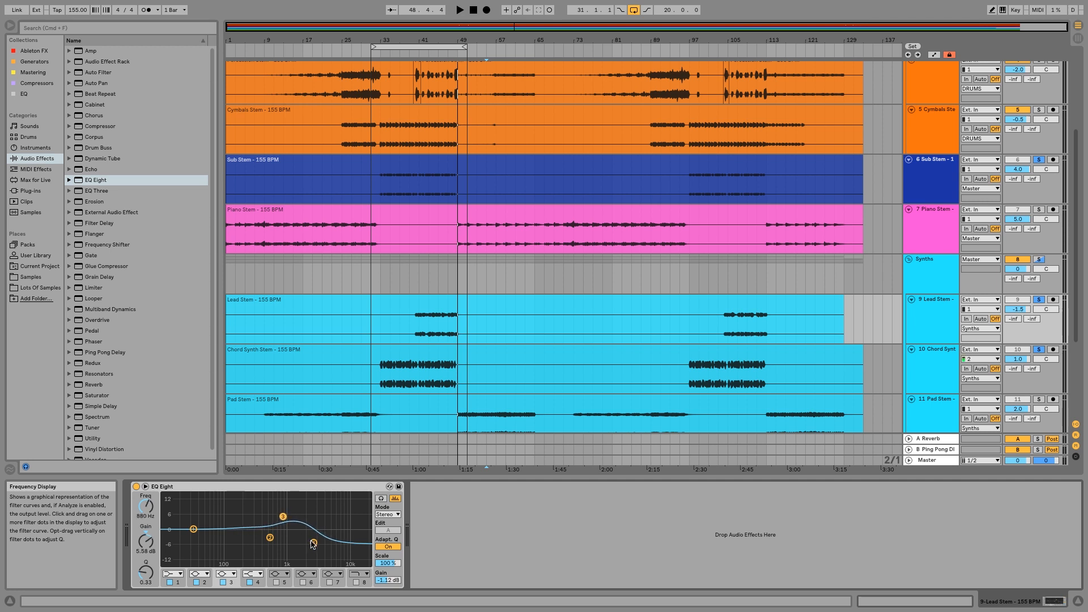
pyautogui.click(313, 544)
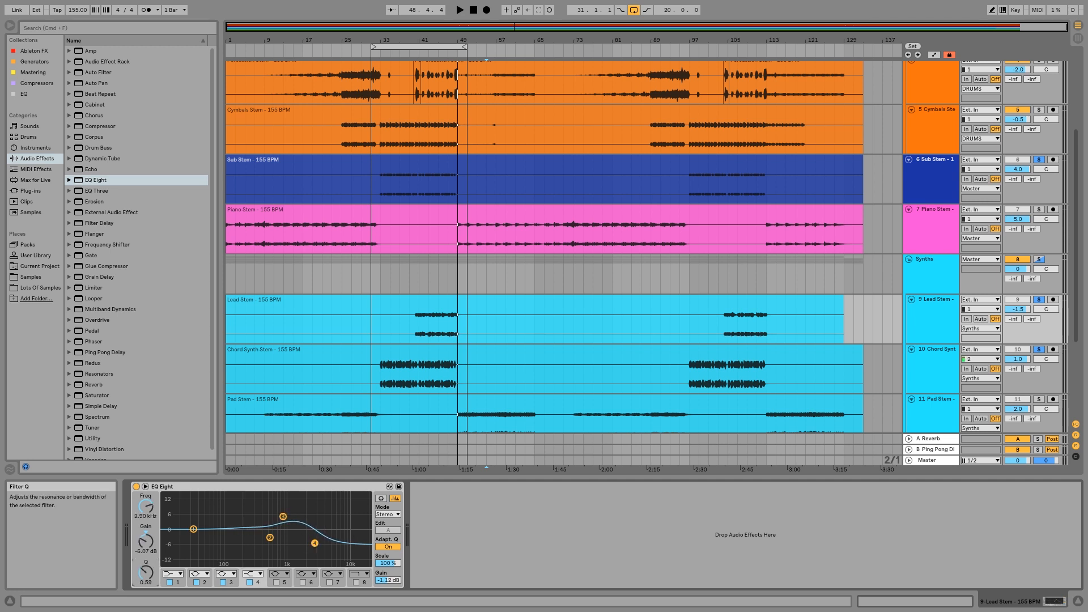
pyautogui.moveTo(146, 572); pyautogui.dragTo(145, 579)
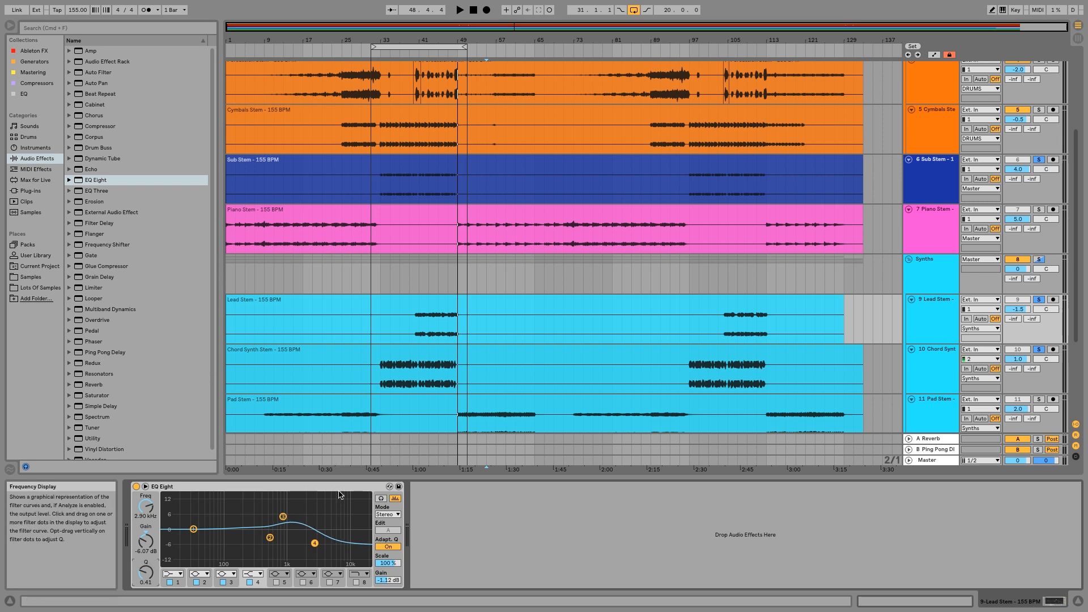
pyautogui.moveTo(315, 543); pyautogui.dragTo(316, 544)
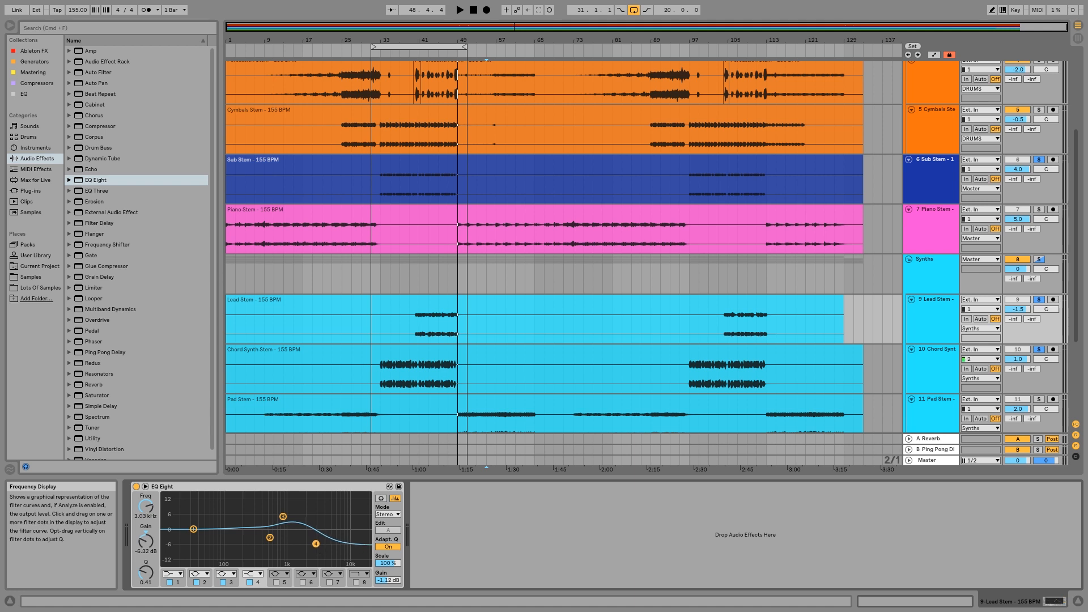
pyautogui.doubleClick(317, 486)
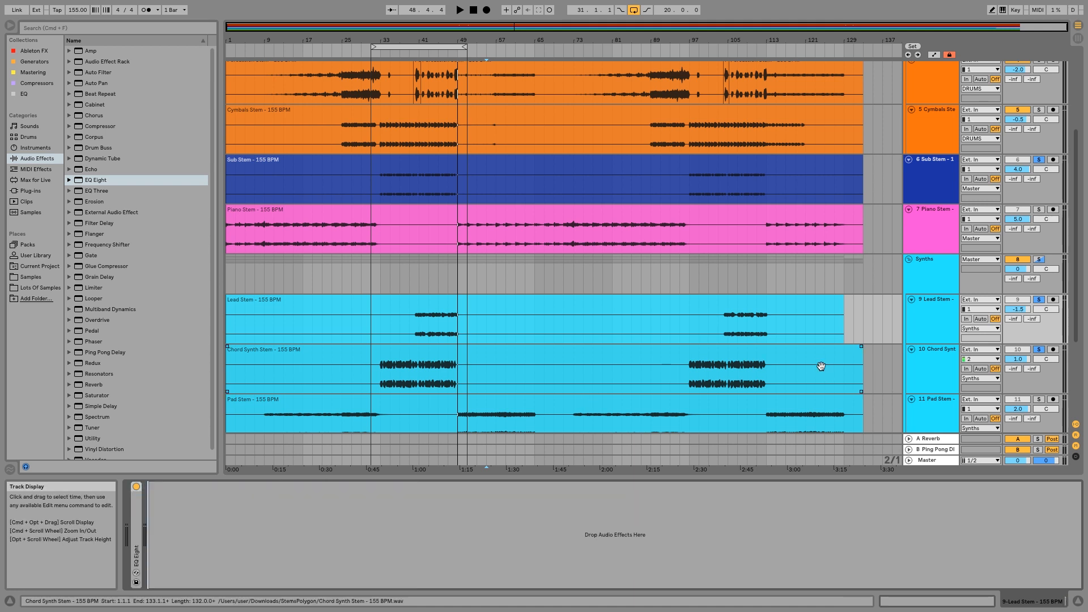
# Add the Vocal Stem track to the soloed tracks, play from about bar 40, and stop playback.
pyautogui.scroll(1, 818, 360)
pyautogui.scroll(-5, 819, 360)
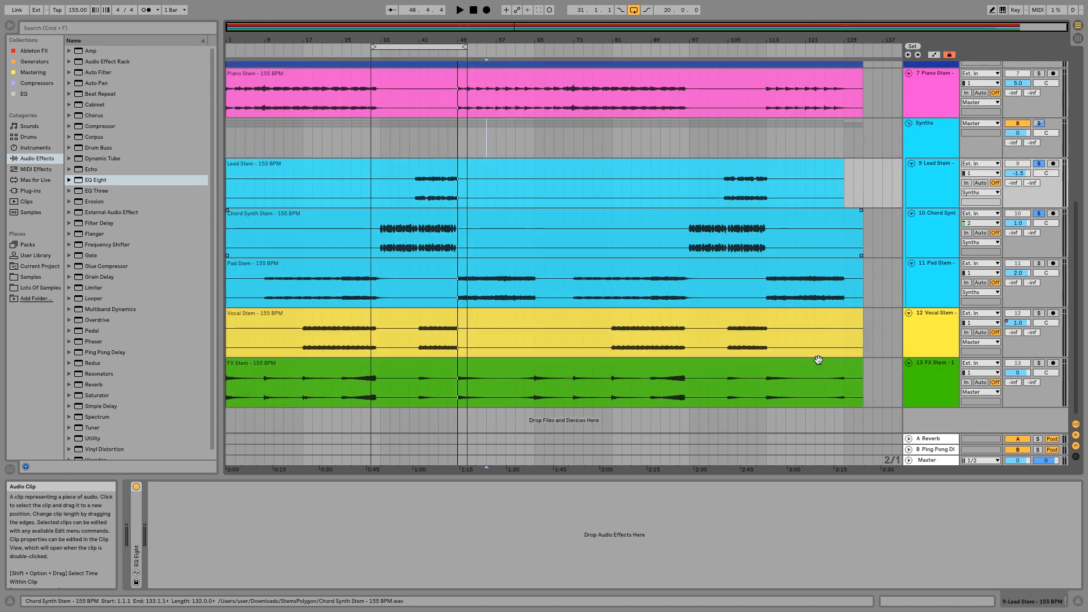
pyautogui.scroll(5, 818, 359)
pyautogui.scroll(-5, 818, 360)
pyautogui.click(1030, 327)
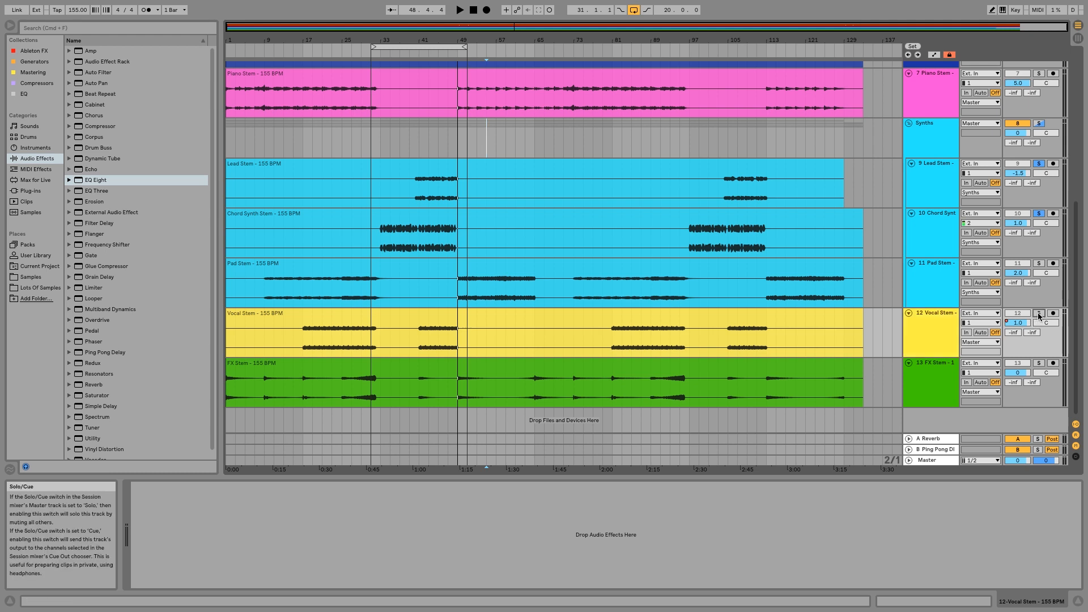
pyautogui.click(1038, 315)
pyautogui.click(419, 50)
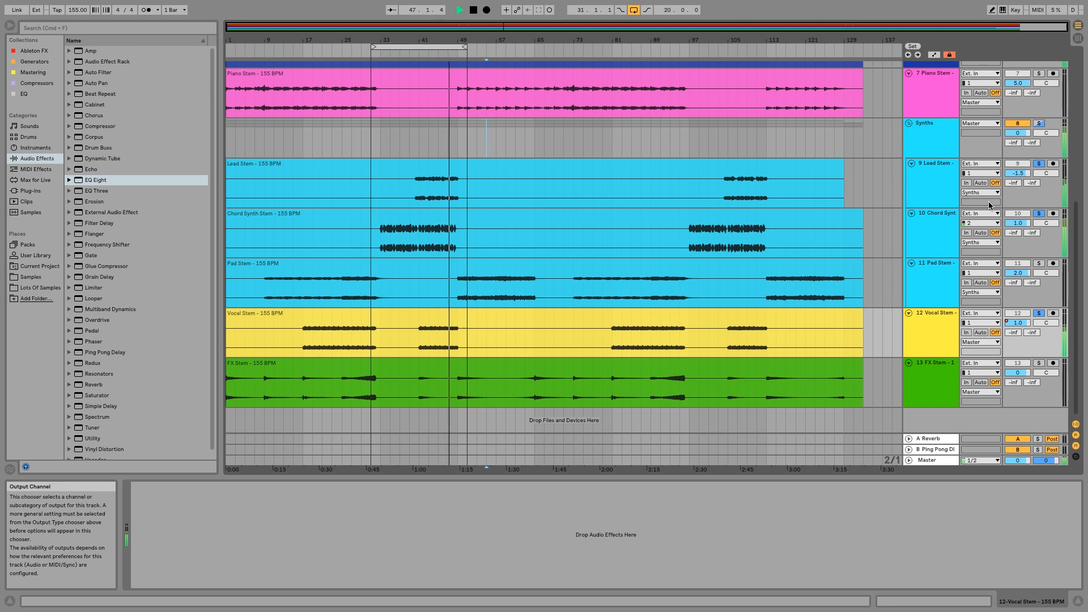
pyautogui.press('space')
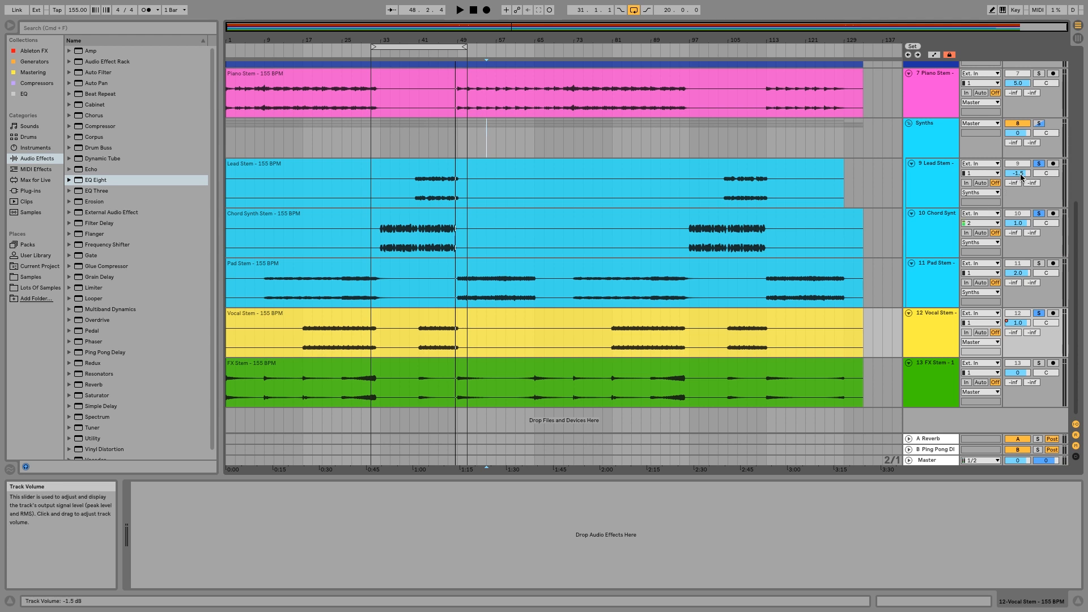
# Lower the Lead Stem track's volume to -3.0 dB.
pyautogui.moveTo(1021, 177); pyautogui.dragTo(1021, 180)
pyautogui.click(934, 344)
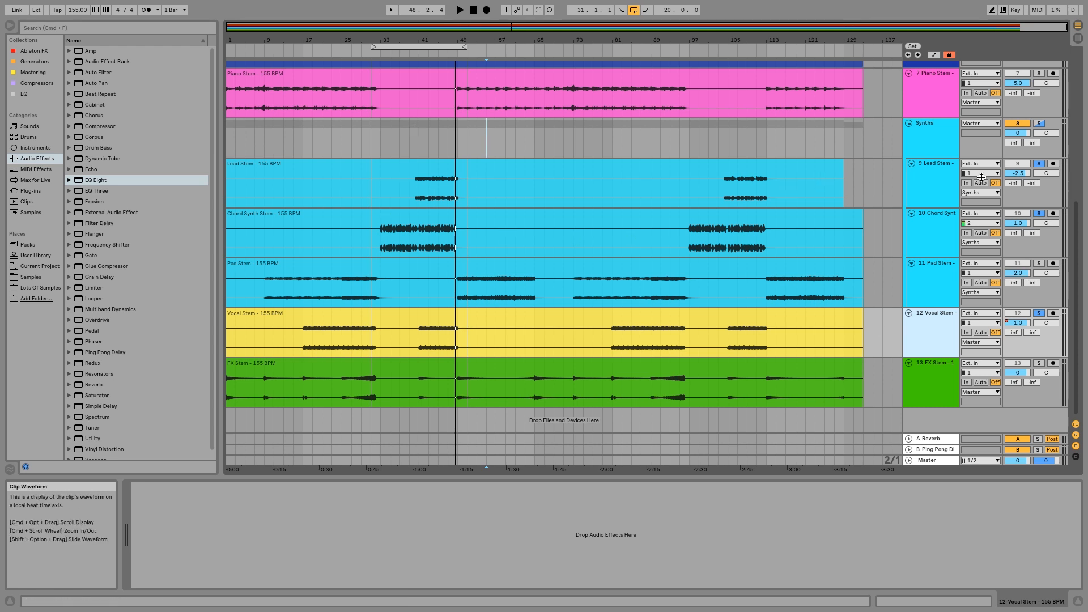
pyautogui.click(1013, 174)
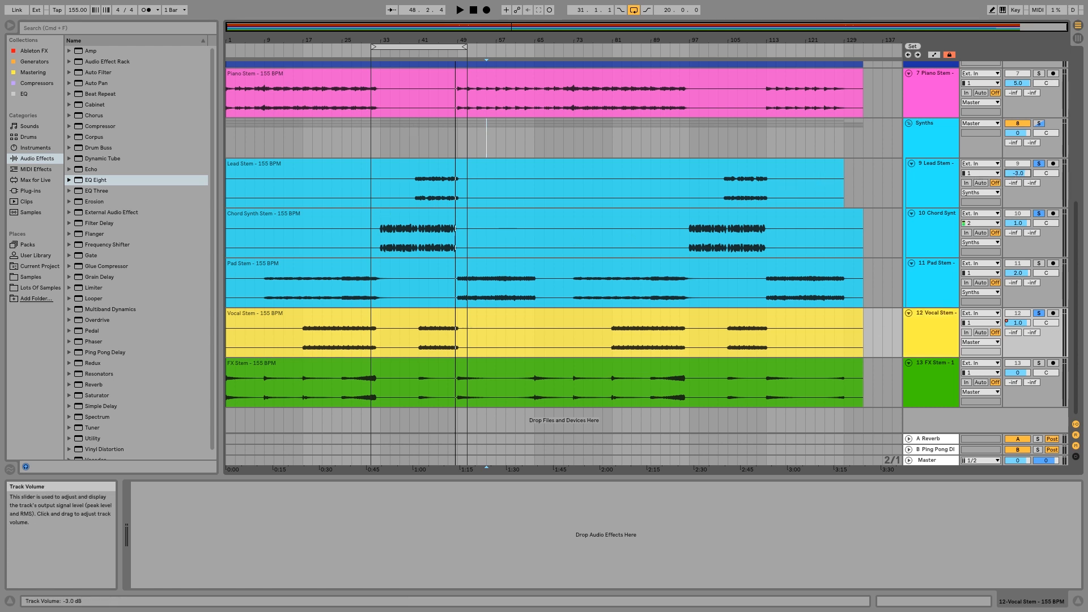
# Raise the Vocal Stem clip's gain to 1.19 dB and return to the vocal track's device view.
pyautogui.click(924, 333)
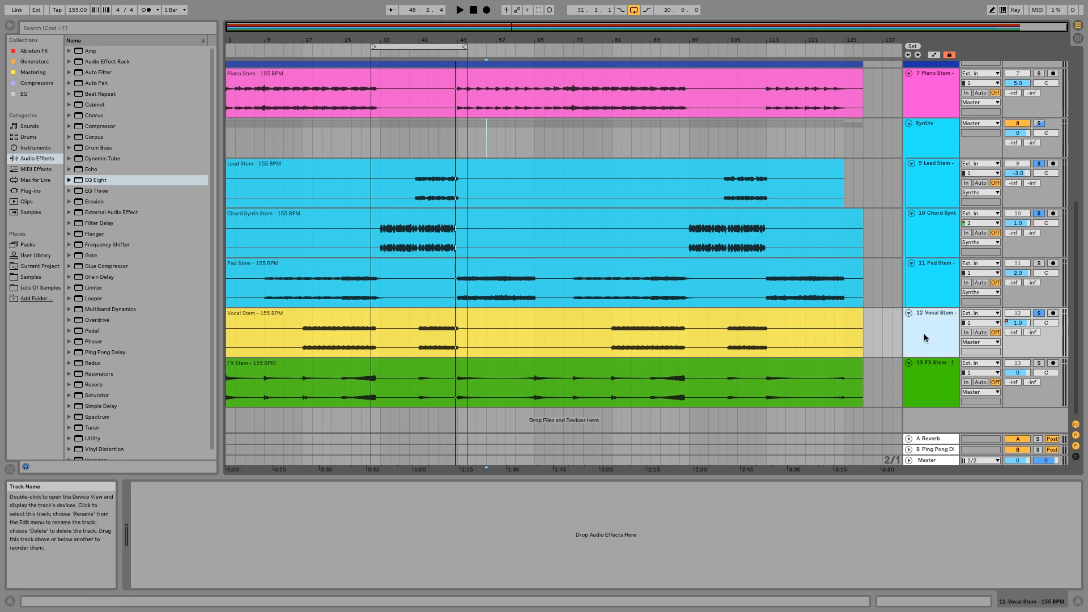
pyautogui.doubleClick(403, 308)
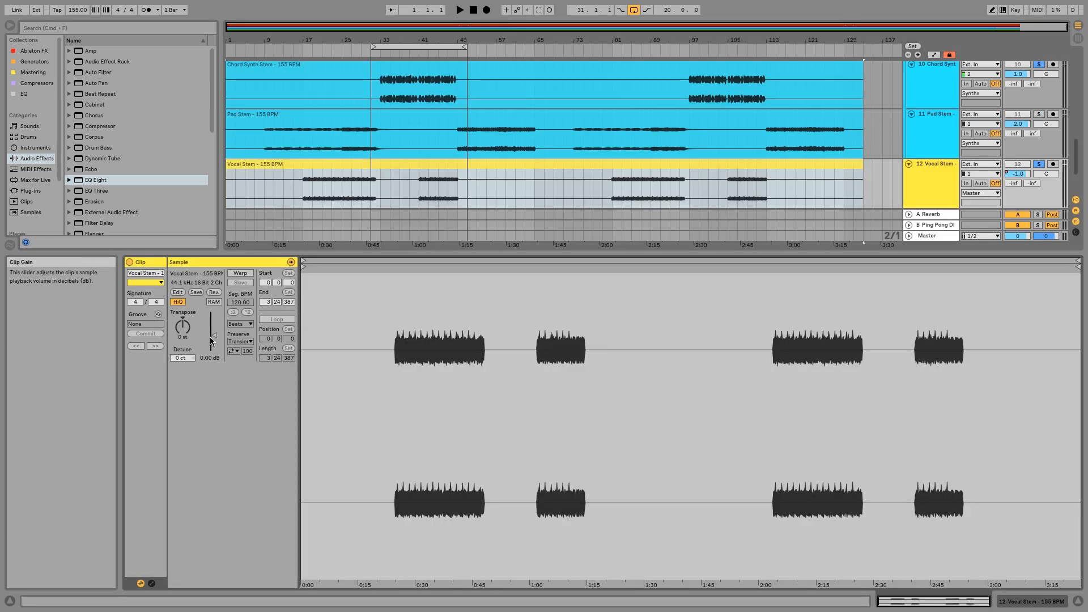
pyautogui.moveTo(211, 340); pyautogui.dragTo(211, 335)
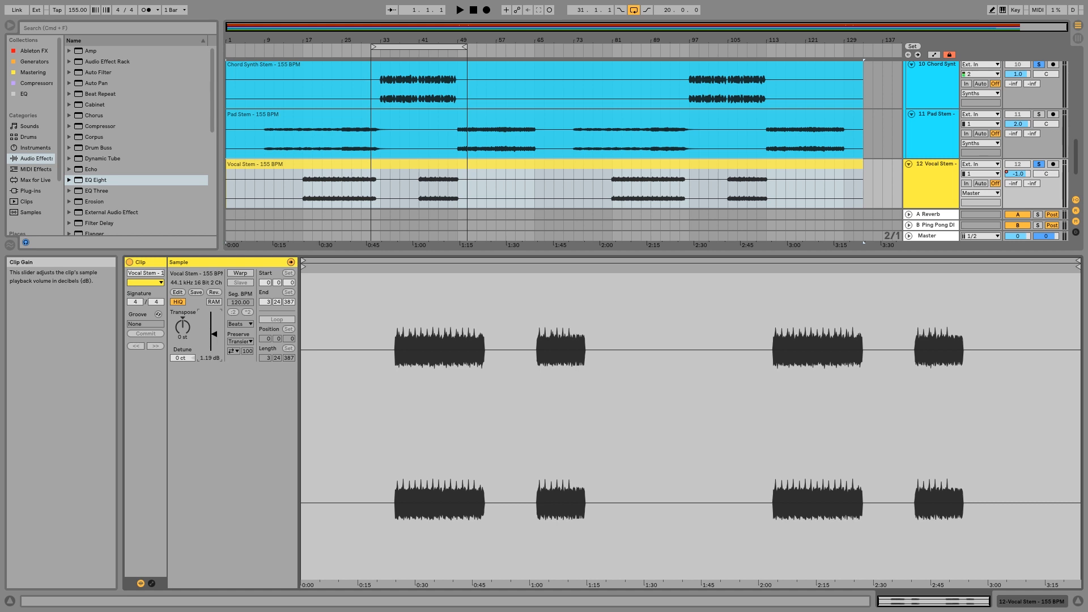
pyautogui.click(1014, 601)
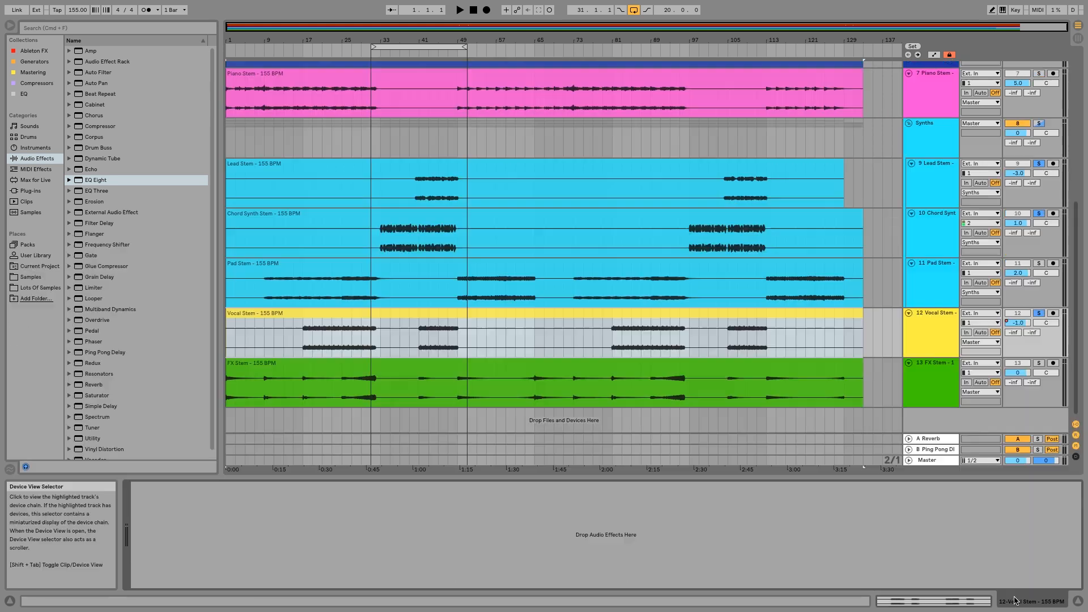
# Split the Vocal Stem clip around bars 39 to 51 and around bars 101 to 115.
pyautogui.click(448, 411)
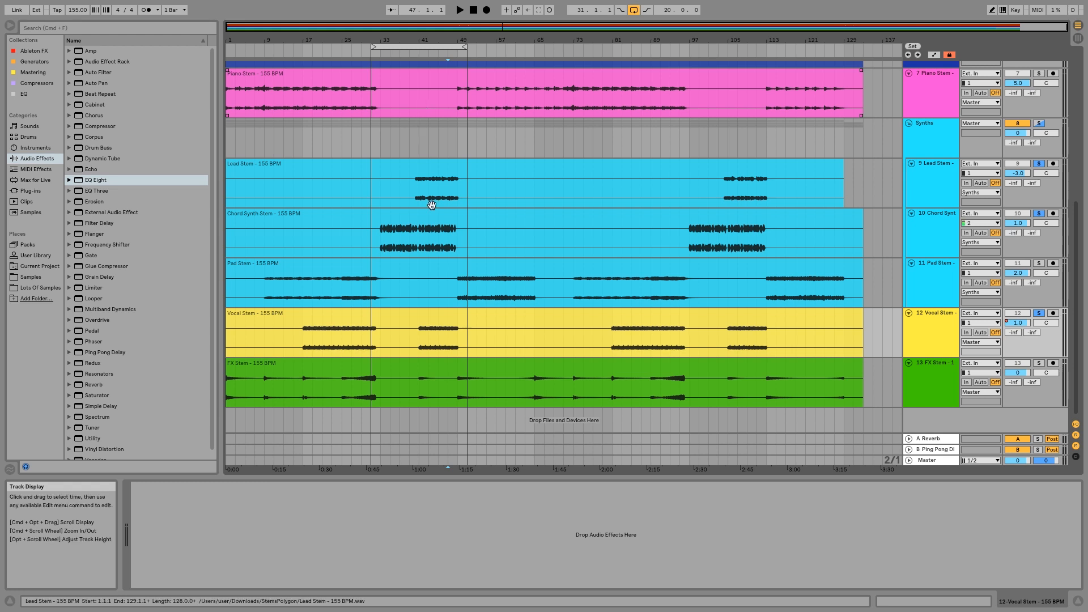
pyautogui.moveTo(411, 337); pyautogui.dragTo(464, 345)
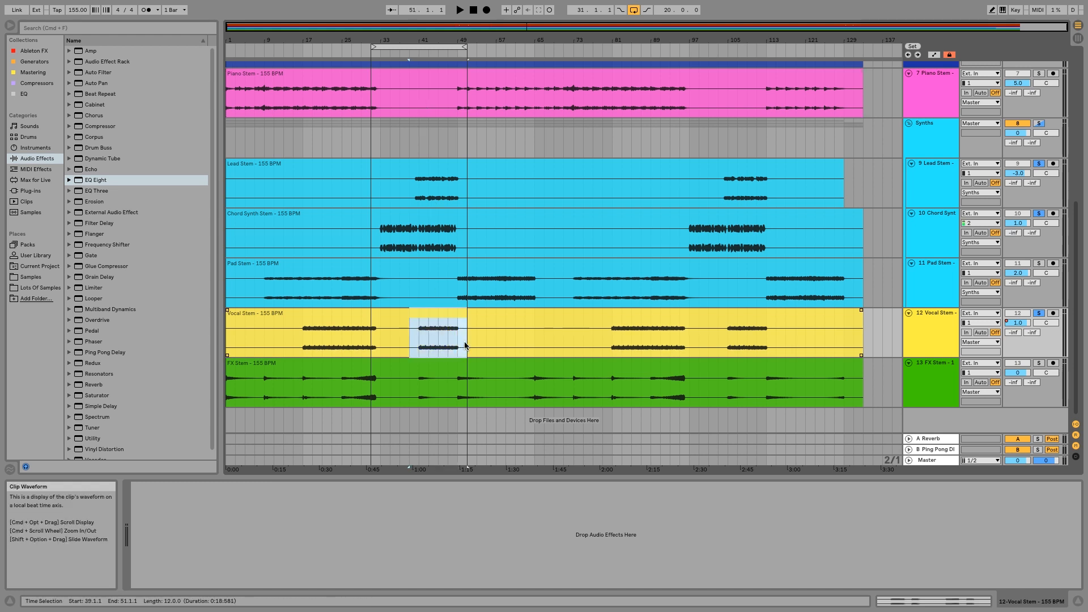
pyautogui.press('super+e')
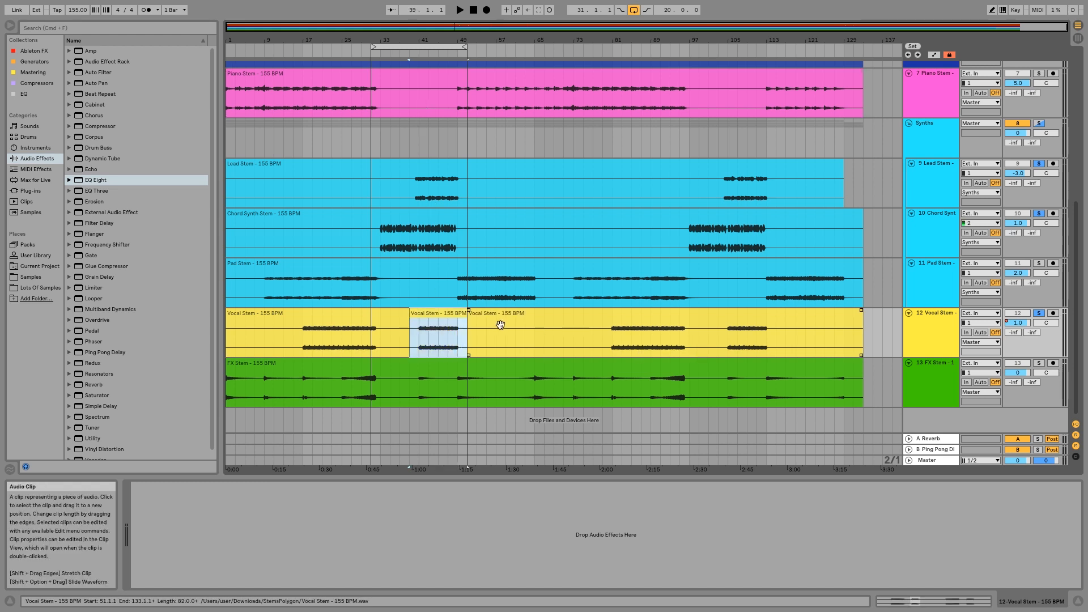
pyautogui.click(708, 342)
pyautogui.moveTo(803, 343); pyautogui.dragTo(778, 343)
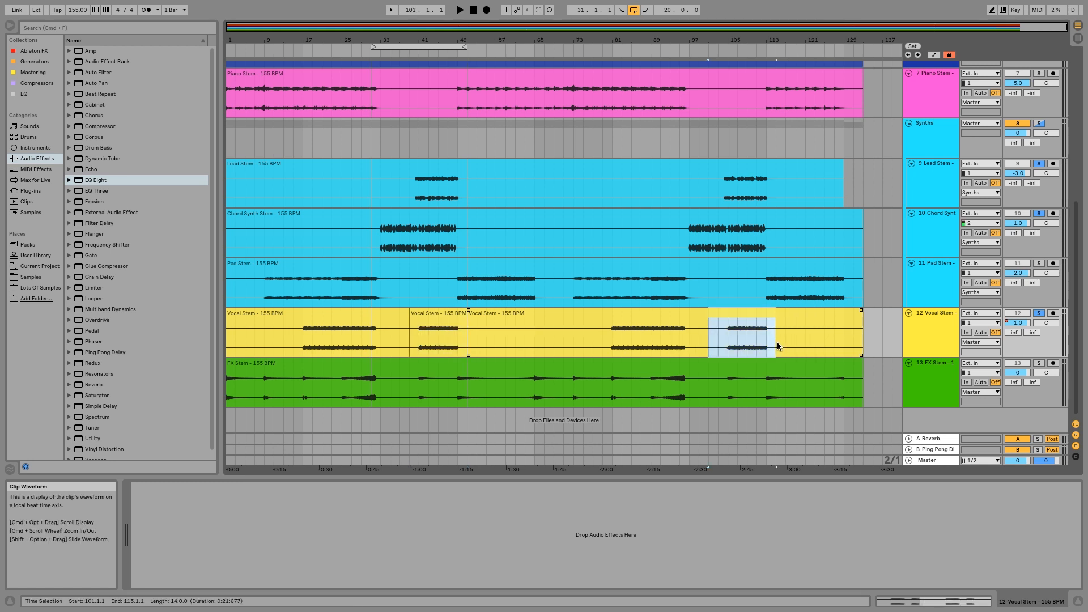
pyautogui.press('super+e')
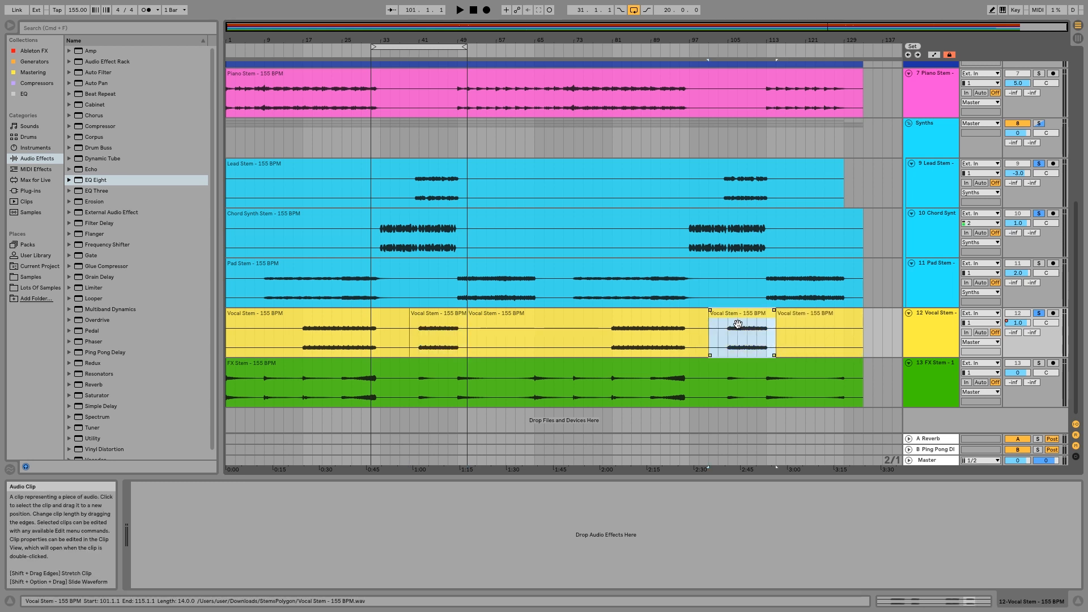
# Set the gain of the split vocal clip at bars 39 to 51 to 1.38 dB.
pyautogui.doubleClick(429, 315)
pyautogui.moveTo(214, 335); pyautogui.dragTo(214, 331)
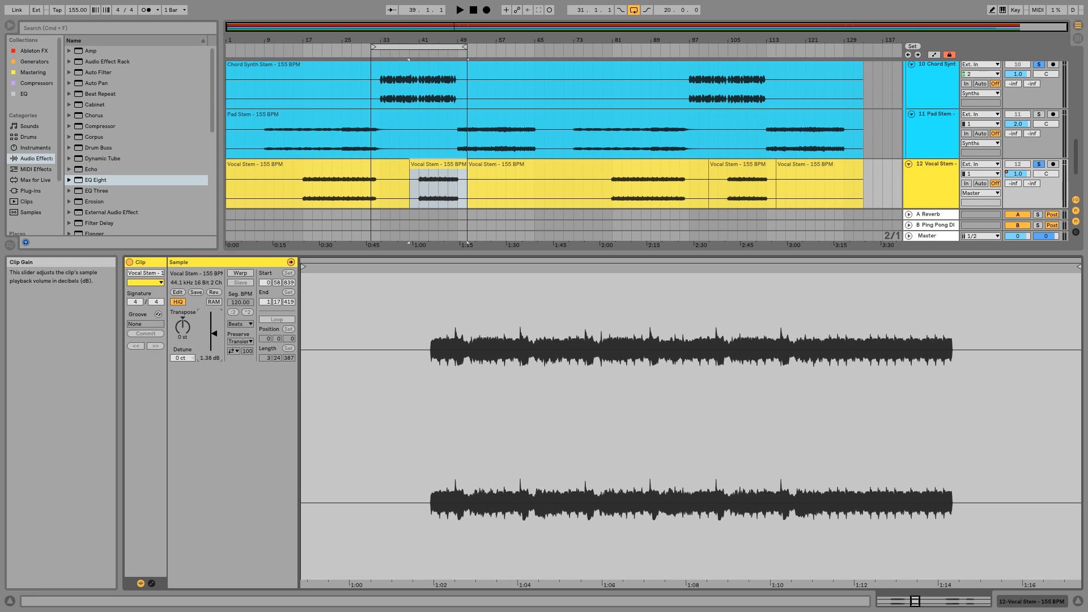
# Set the gain of the split vocal clip at bars 101 to 115 to 1.44 dB and play the mix from around bar 39.
pyautogui.click(1032, 601)
pyautogui.doubleClick(750, 333)
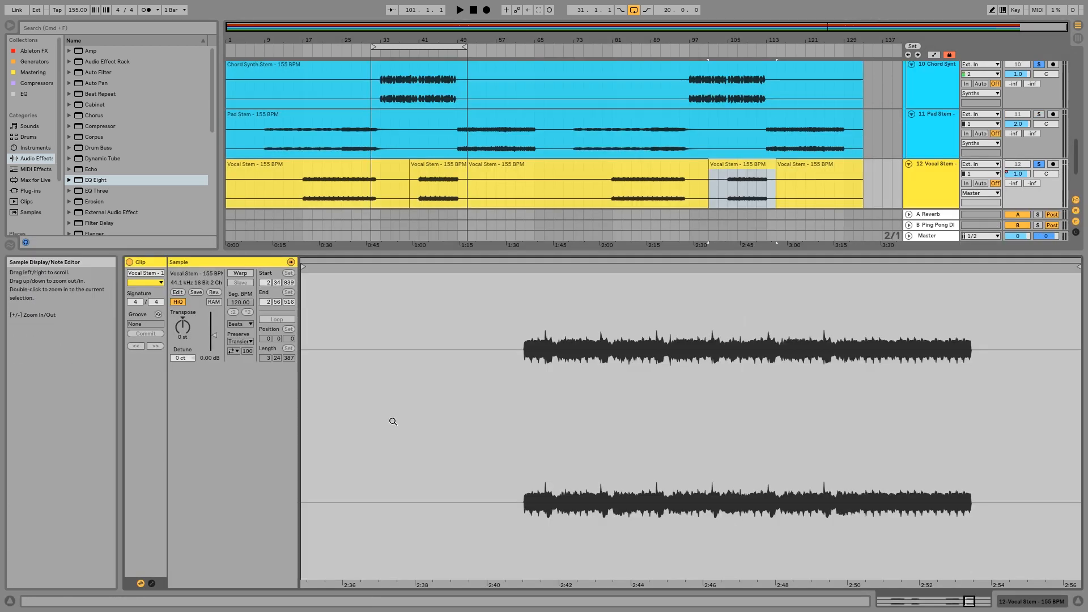
pyautogui.moveTo(214, 340); pyautogui.dragTo(213, 336)
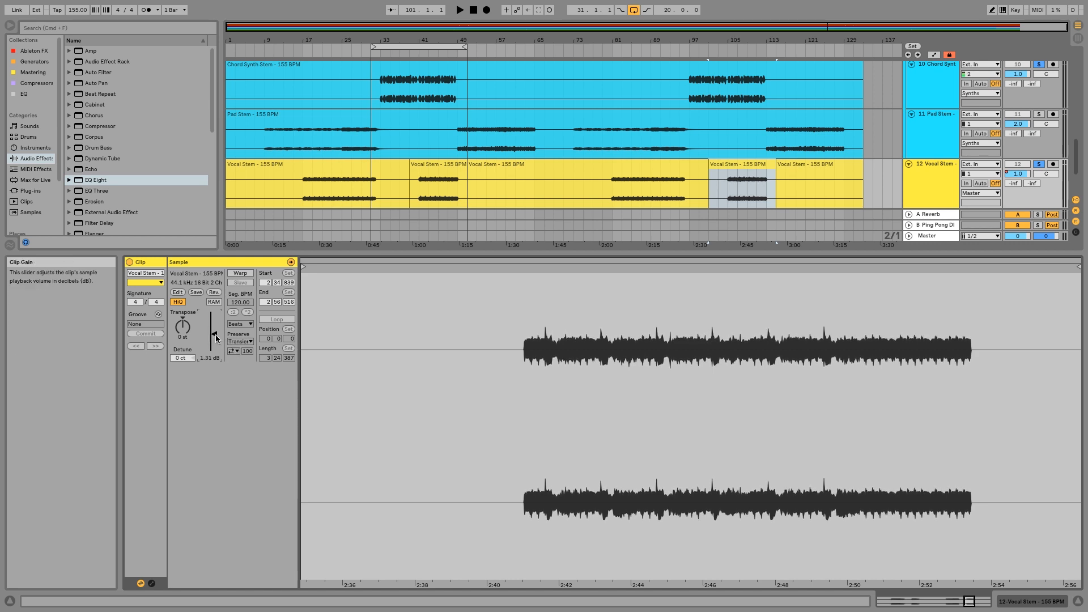
pyautogui.click(1030, 602)
pyautogui.click(408, 51)
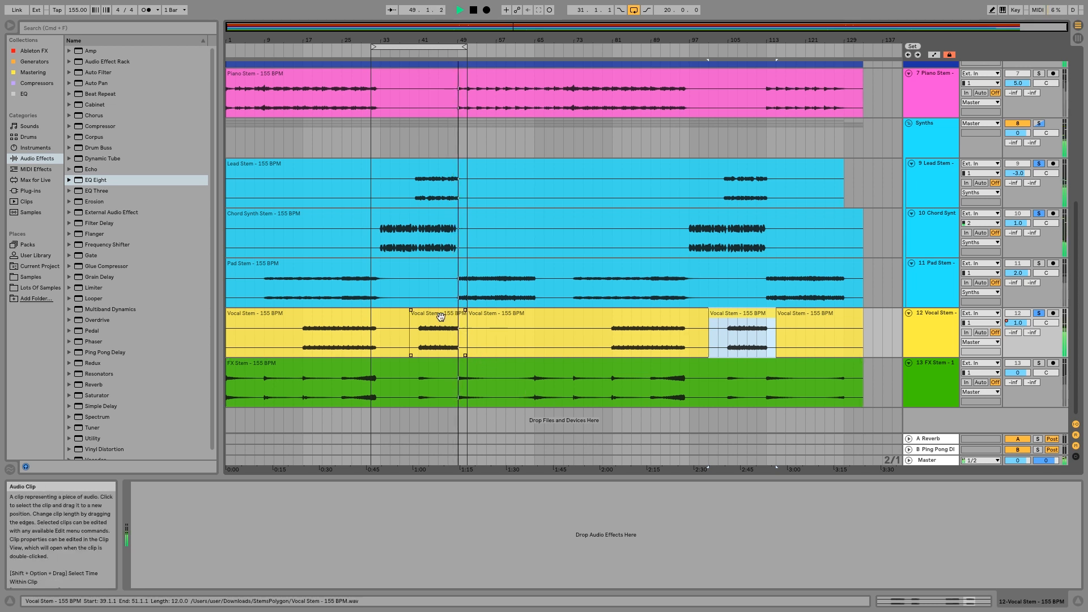
pyautogui.press('space')
# Set the gain of the split vocal clip at bars 39 to 51 to 1.00 dB and return to the device view.
pyautogui.doubleClick(434, 337)
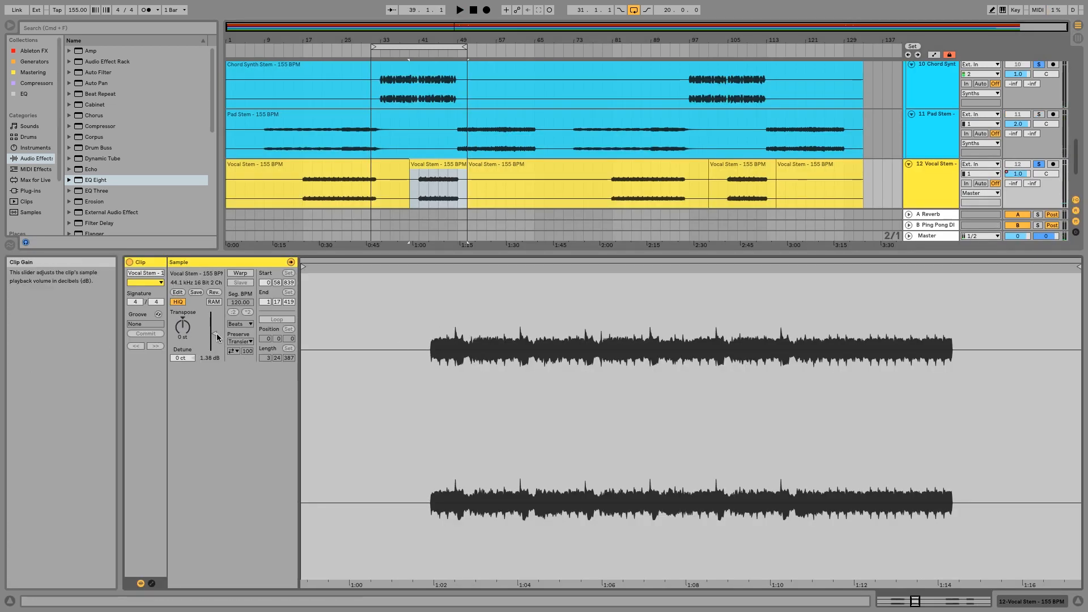
pyautogui.moveTo(219, 335); pyautogui.dragTo(218, 339)
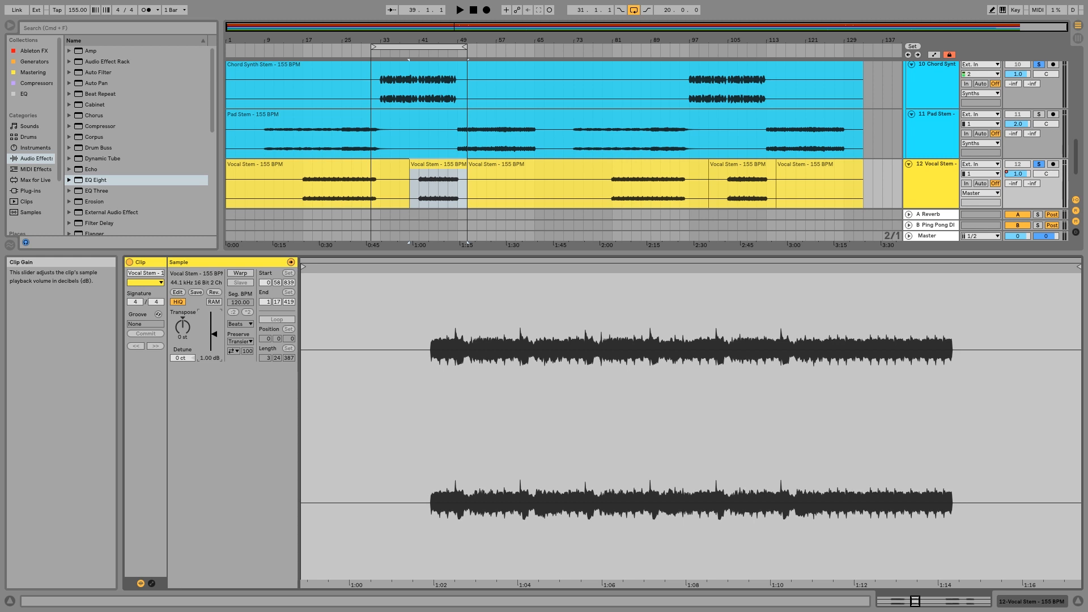
pyautogui.click(1051, 598)
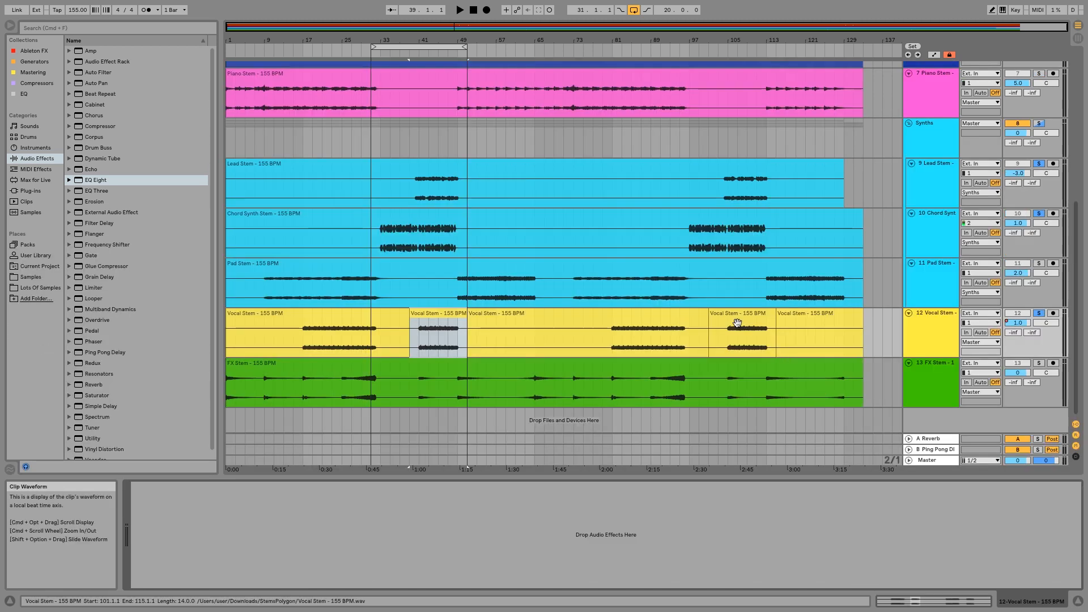
# Set the gain of the split vocal clip at bars 101 to 115 to 1.00 dB and return to the device view.
pyautogui.doubleClick(735, 321)
pyautogui.moveTo(219, 334); pyautogui.dragTo(219, 338)
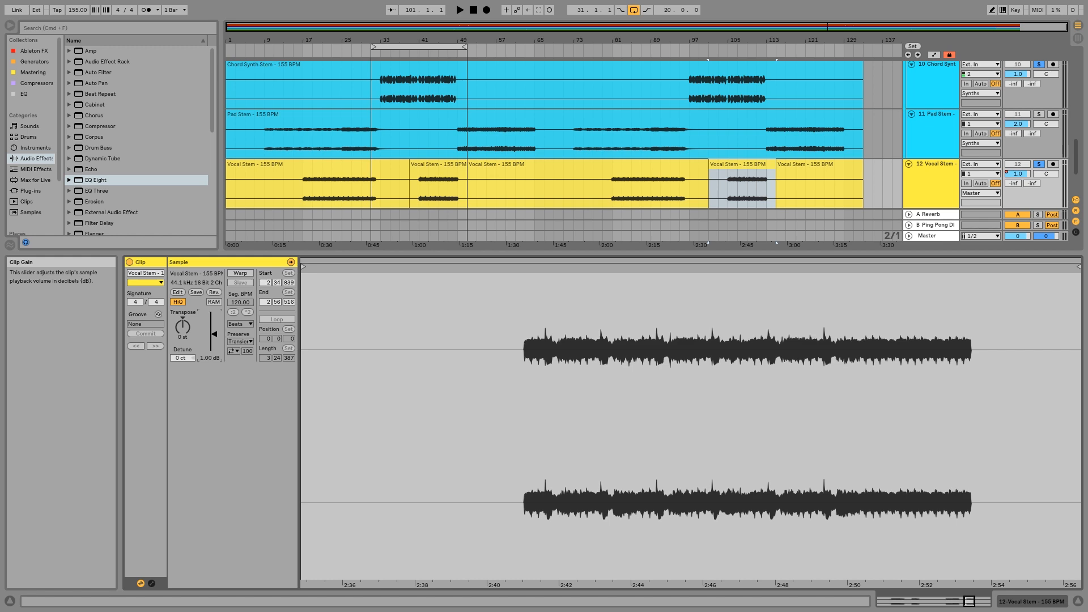
pyautogui.click(1042, 602)
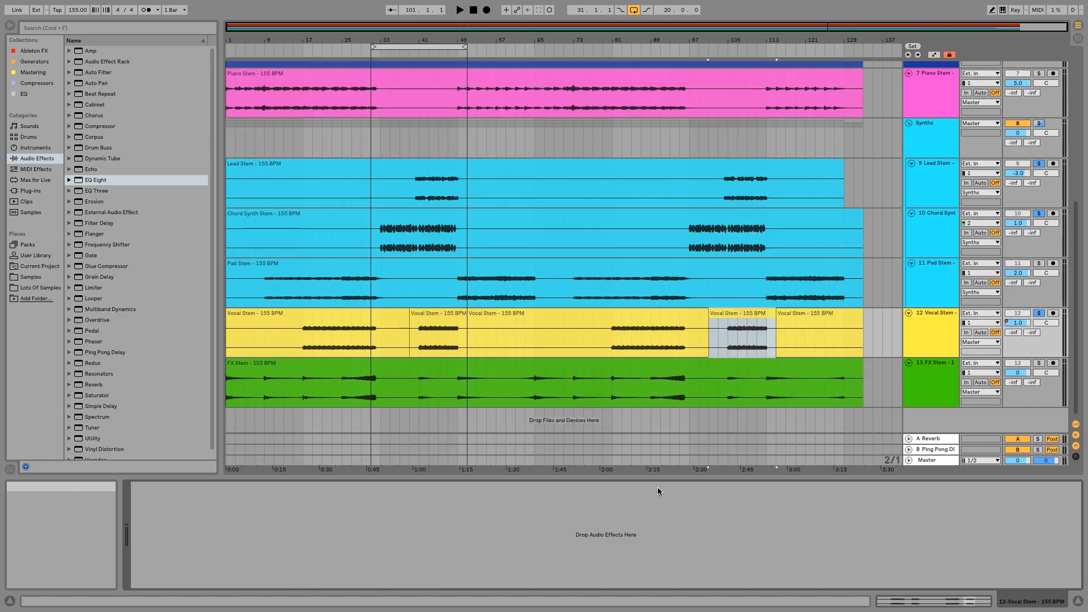
# Solo the Piano Stem track and listen to it from around bar 70.
pyautogui.scroll(3, 459, 385)
pyautogui.scroll(3, 459, 386)
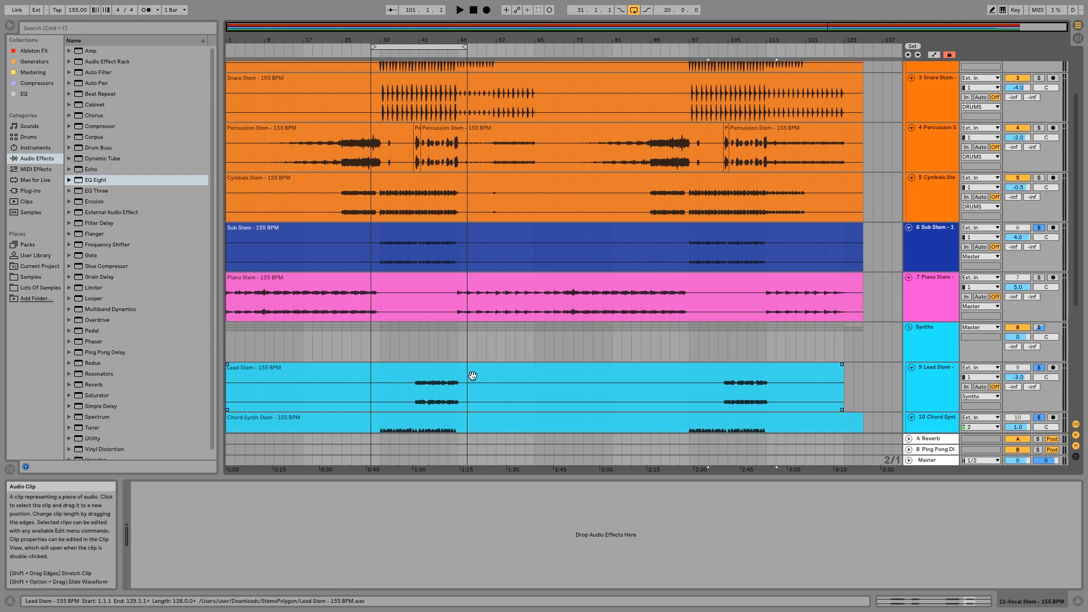
pyautogui.click(935, 287)
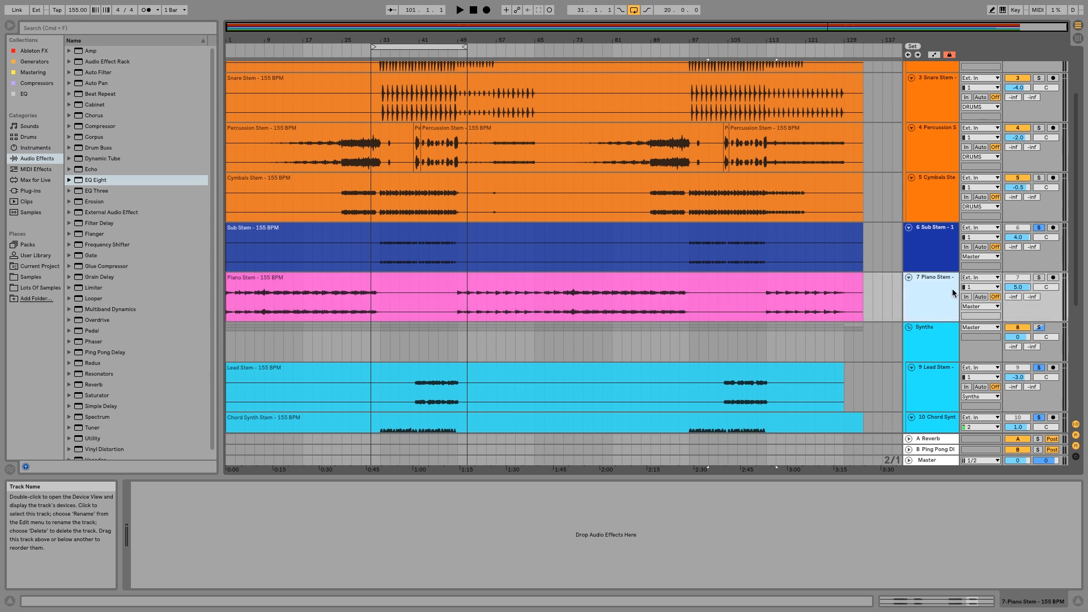
pyautogui.click(1039, 277)
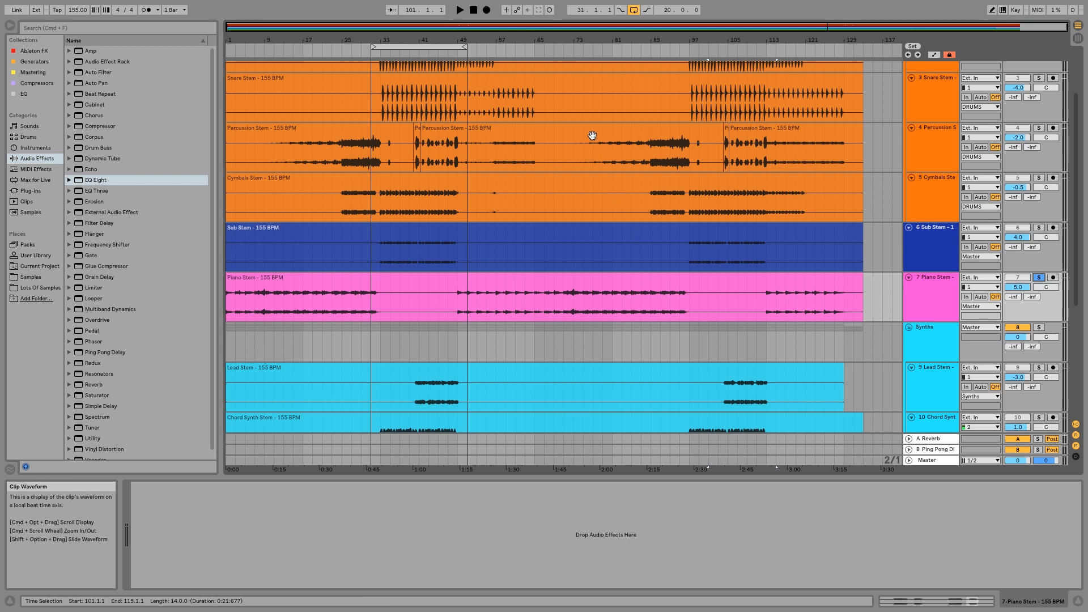
pyautogui.click(558, 49)
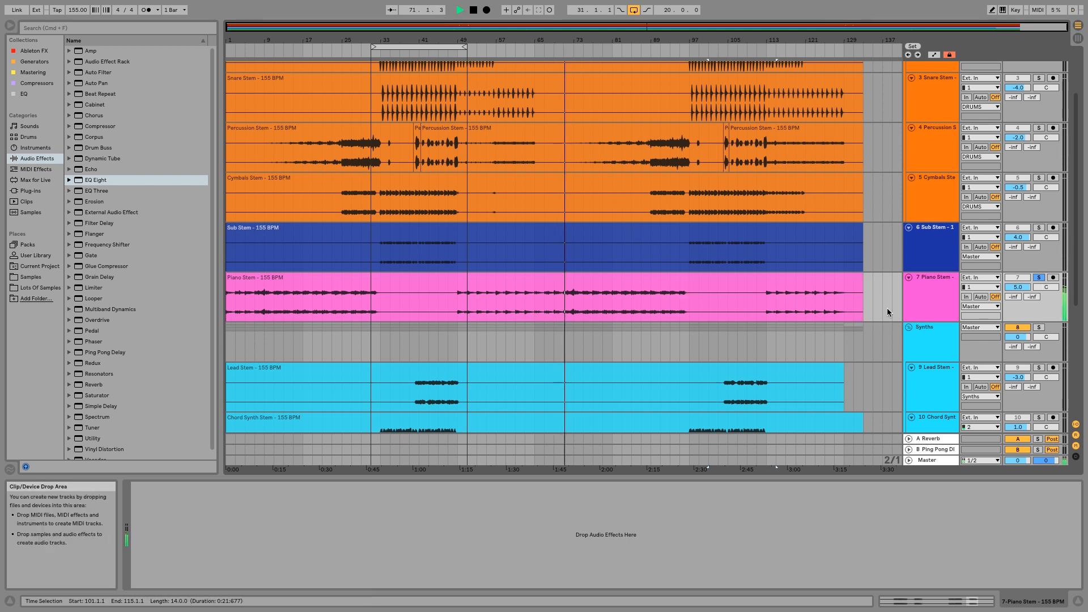
pyautogui.click(936, 299)
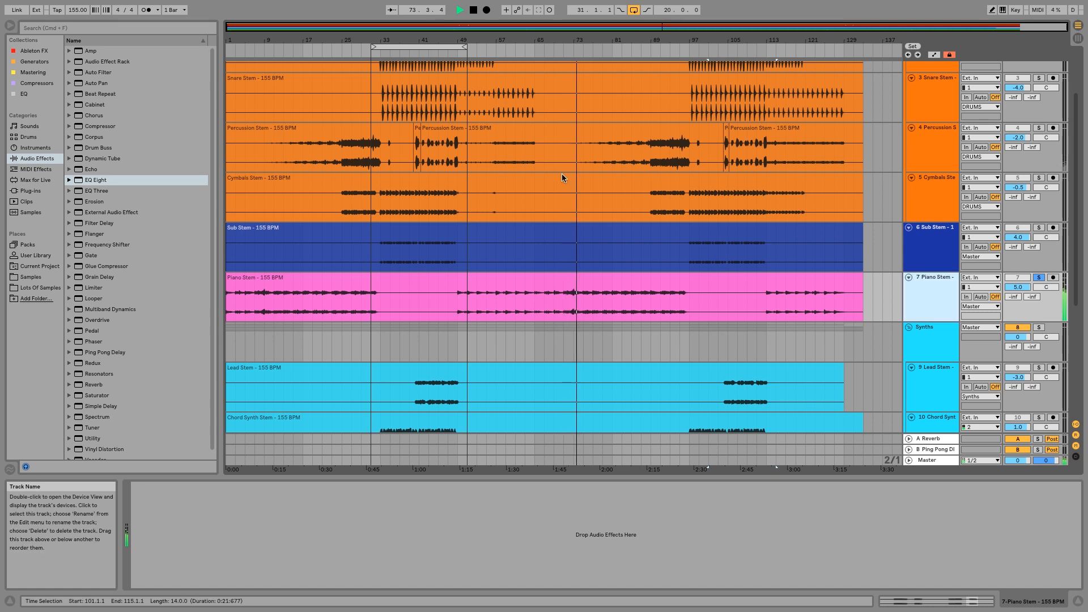
pyautogui.moveTo(561, 41)
pyautogui.mouseDown()
pyautogui.moveTo(569, 120)
pyautogui.moveTo(403, 121)
pyautogui.moveTo(403, 42)
pyautogui.moveTo(403, 60)
pyautogui.moveTo(570, 41)
pyautogui.mouseUp()
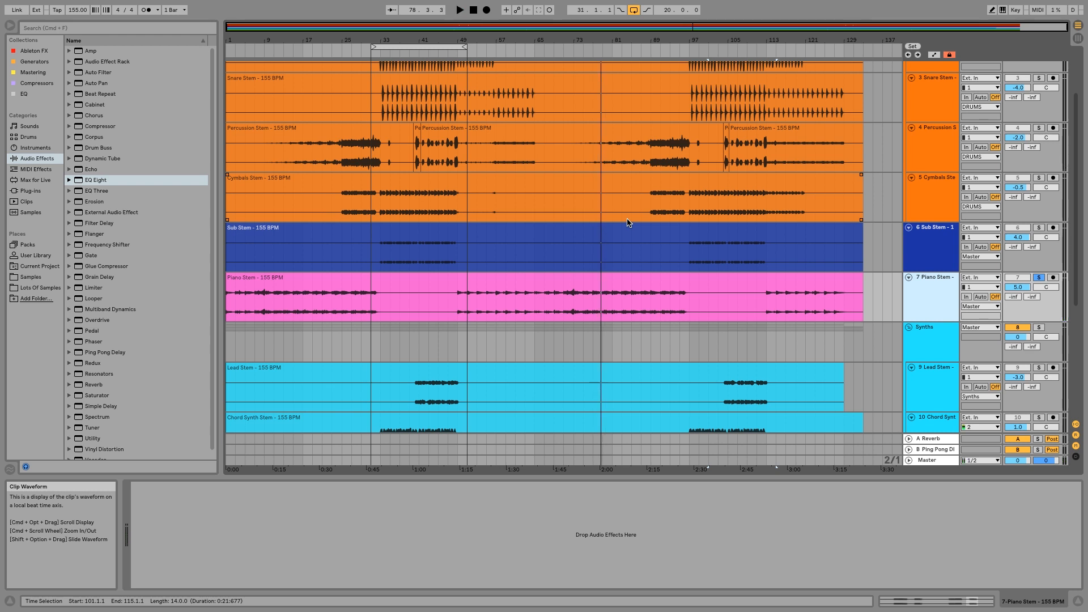
# Audition the Pad Stem track in solo from around bar 75 and turn its solo off to hear the full mix.
pyautogui.scroll(-5, 627, 223)
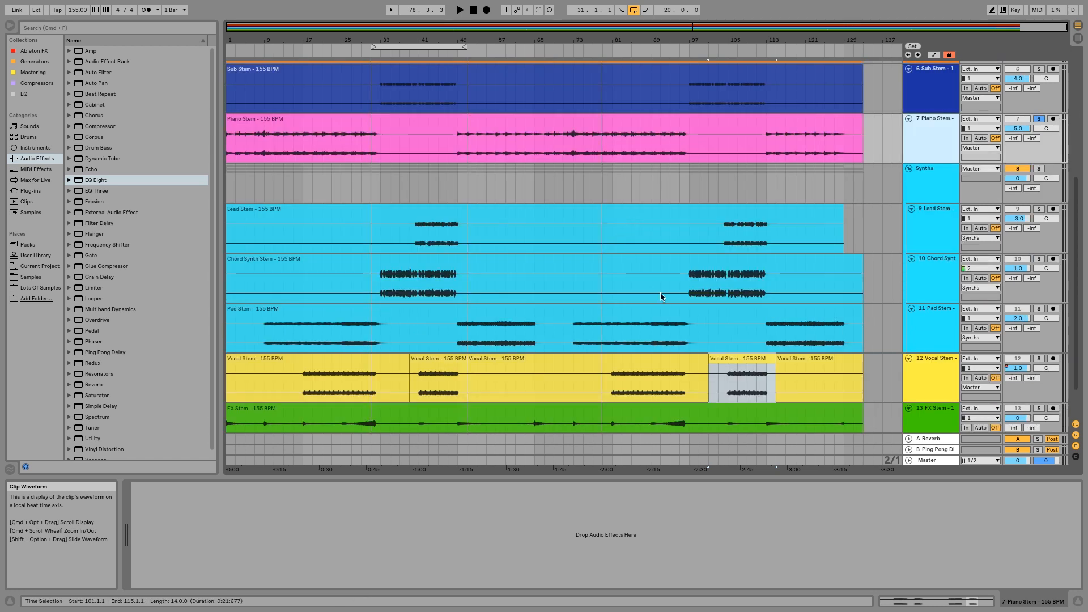
pyautogui.click(947, 341)
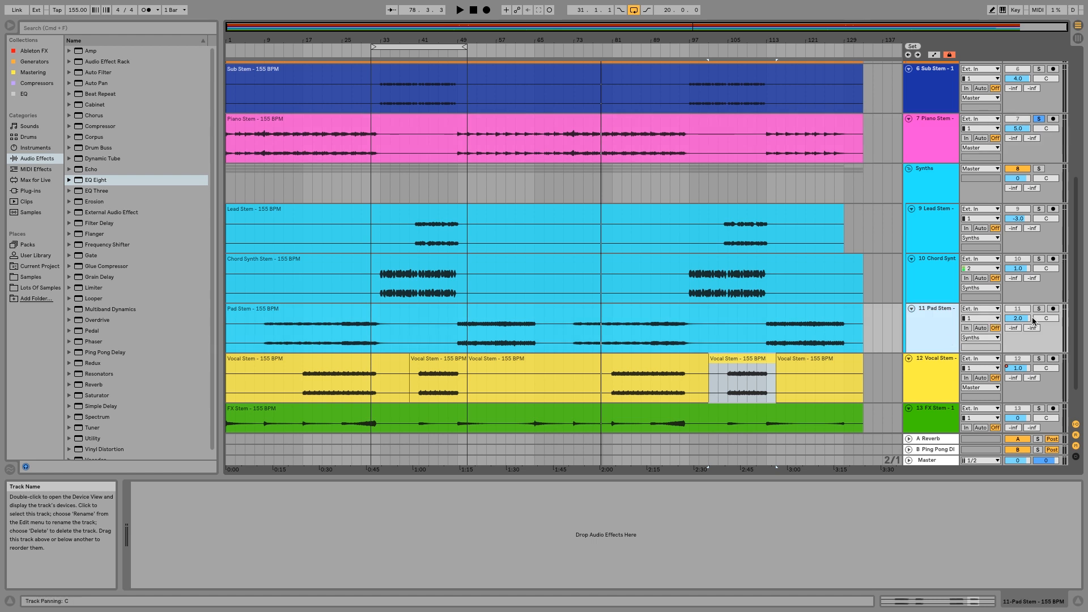
pyautogui.click(1039, 309)
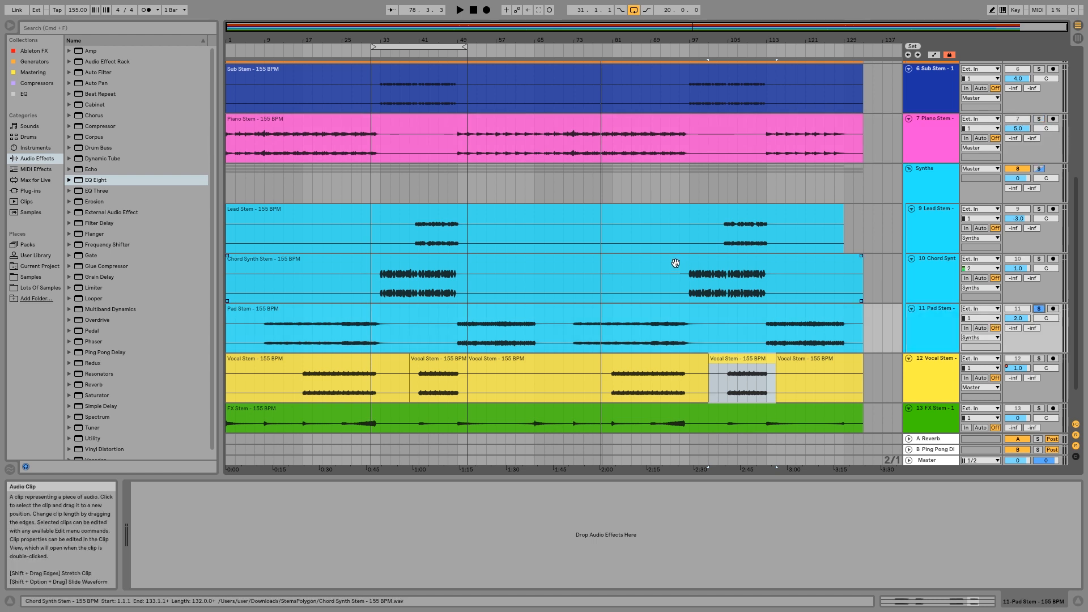
pyautogui.click(585, 54)
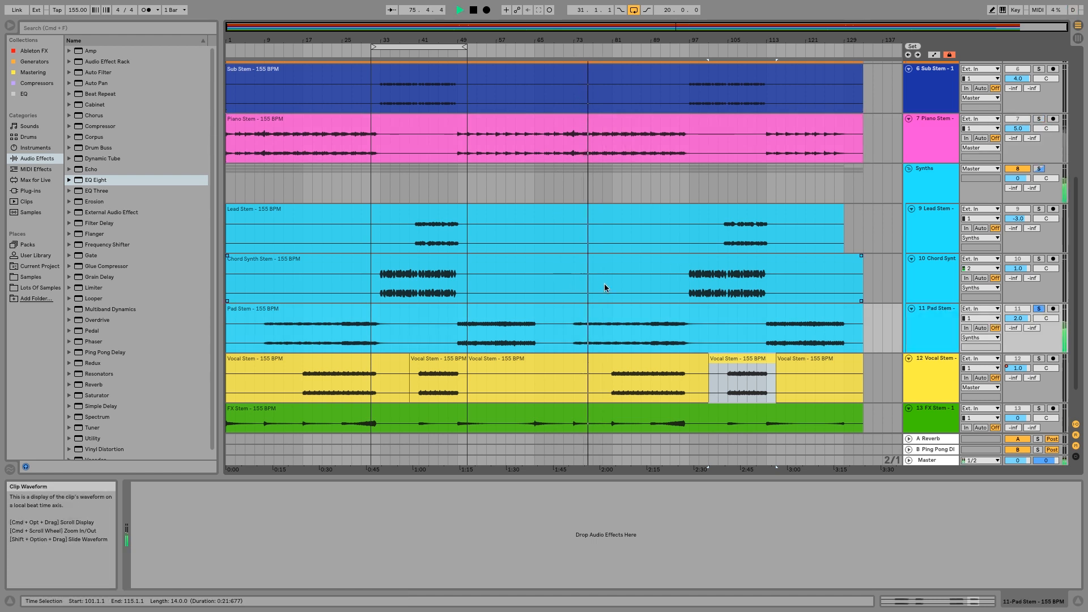
pyautogui.click(1038, 310)
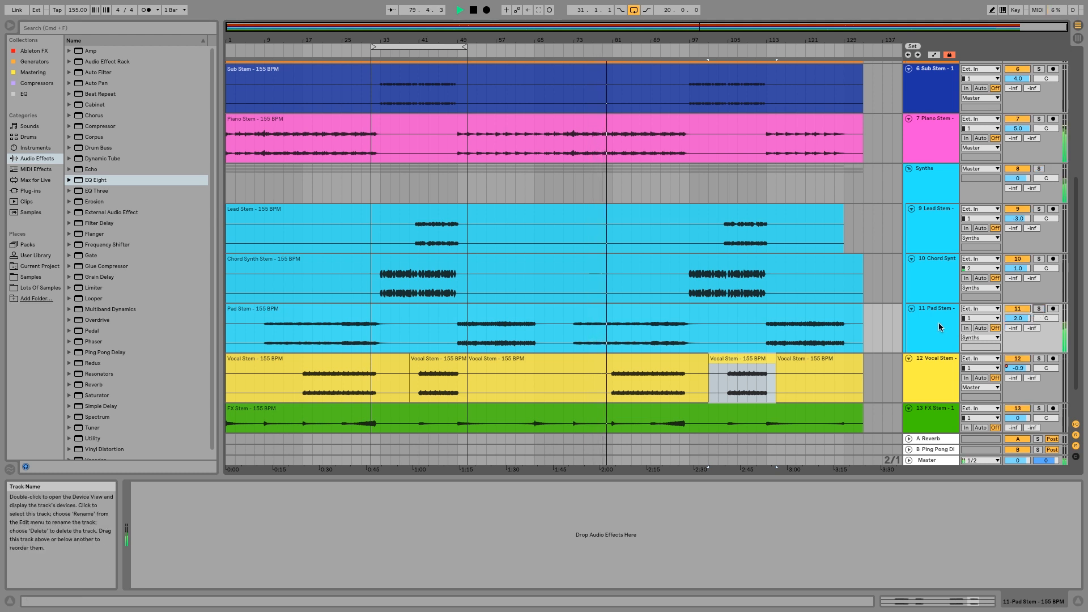
pyautogui.press('space')
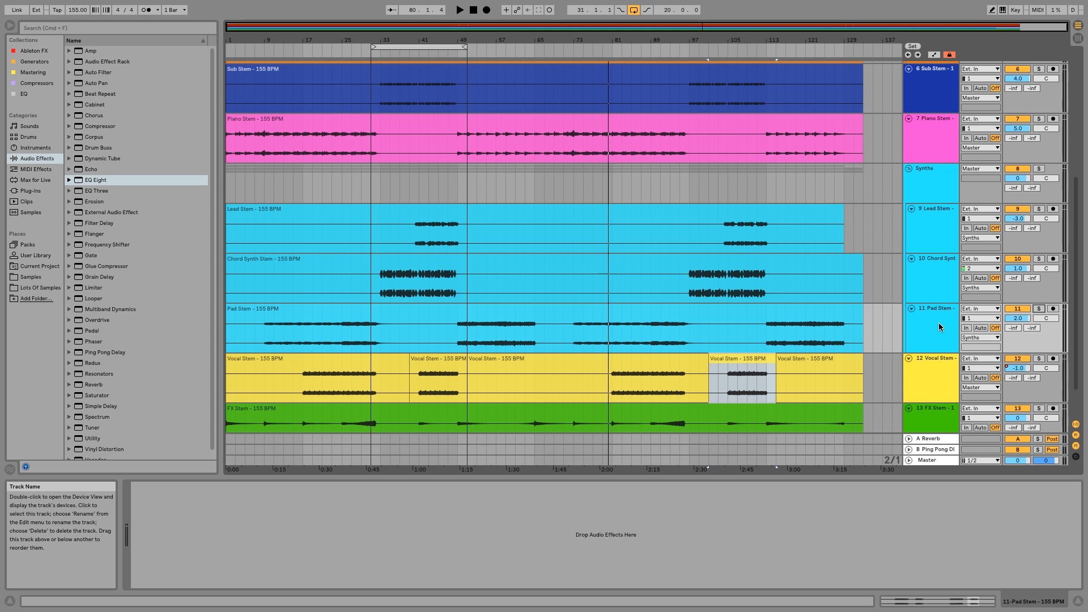
pyautogui.click(883, 372)
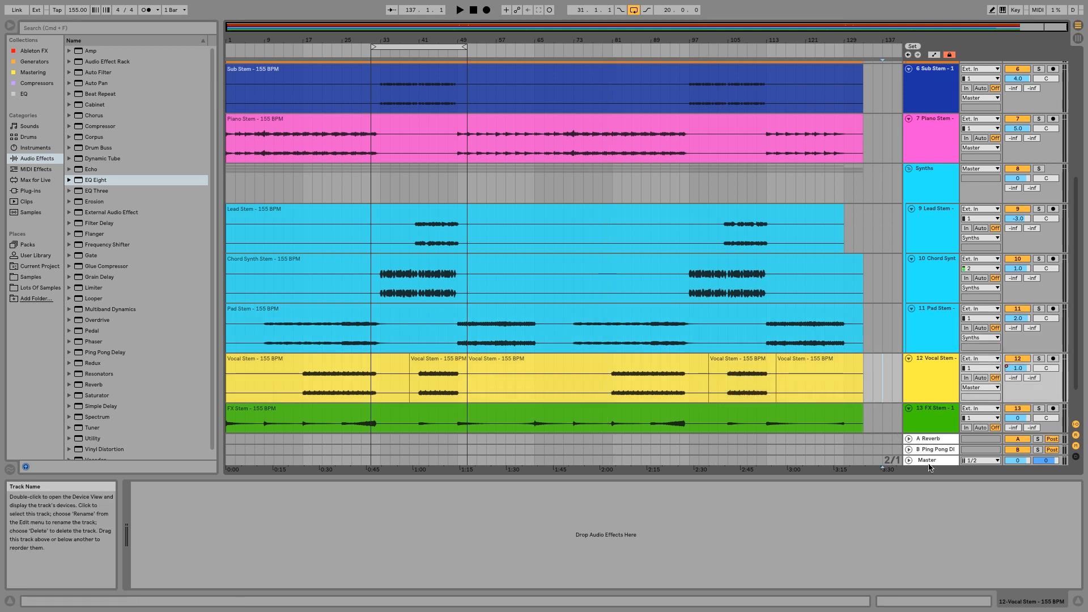
pyautogui.click(928, 460)
pyautogui.click(879, 388)
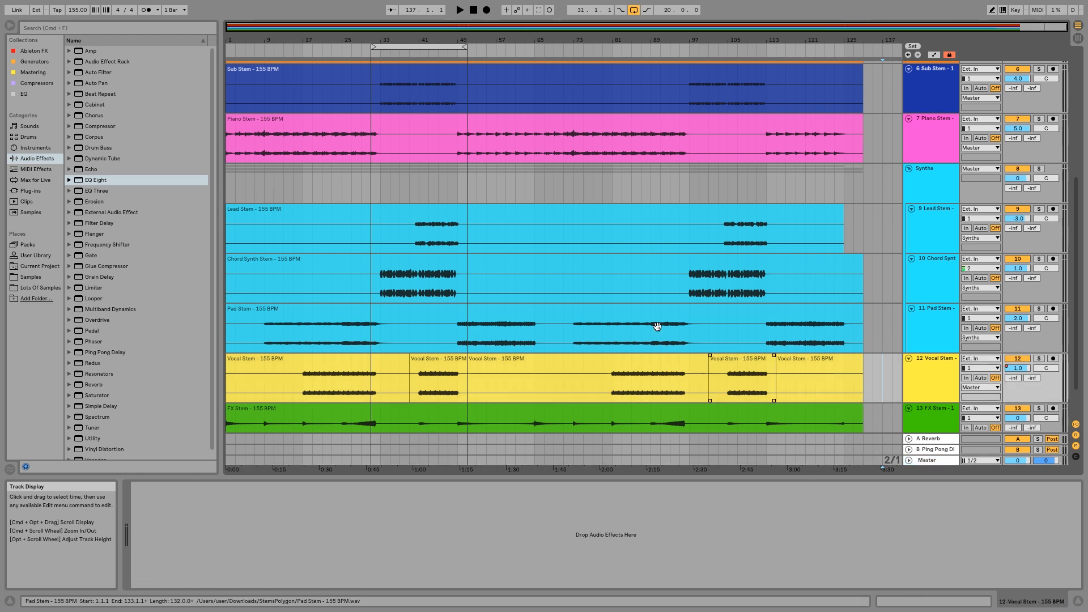